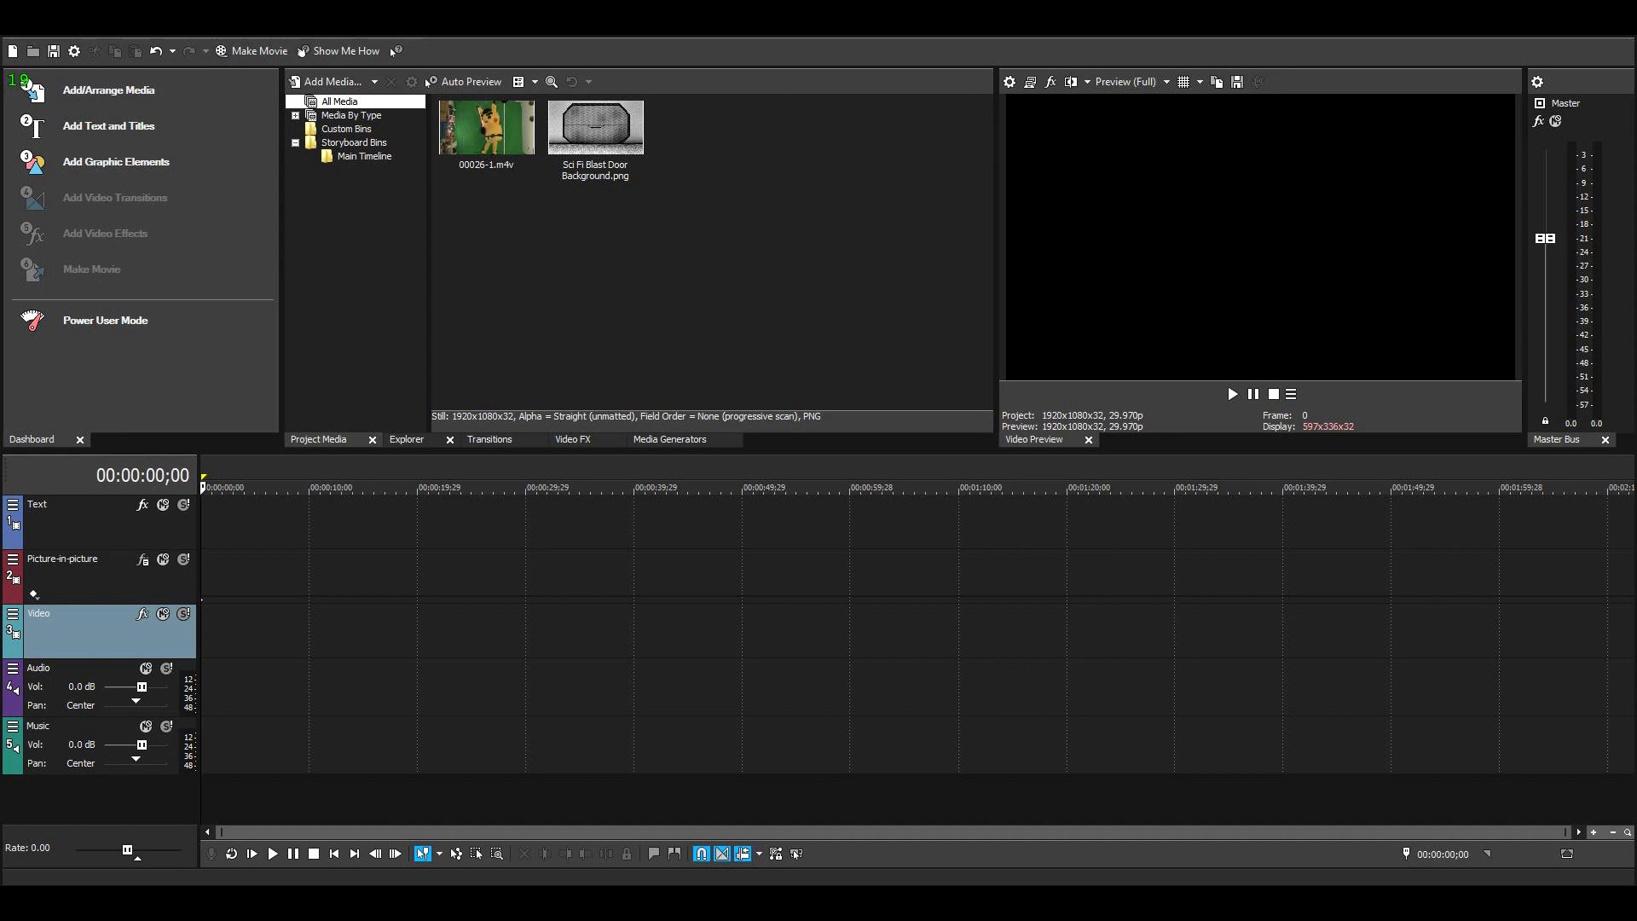
Step: Place the 00026-1.m4v clip at the start of the Picture-in-picture track and scrub through its opening seconds
{"action": "left_click", "coordinate": [505, 128]}
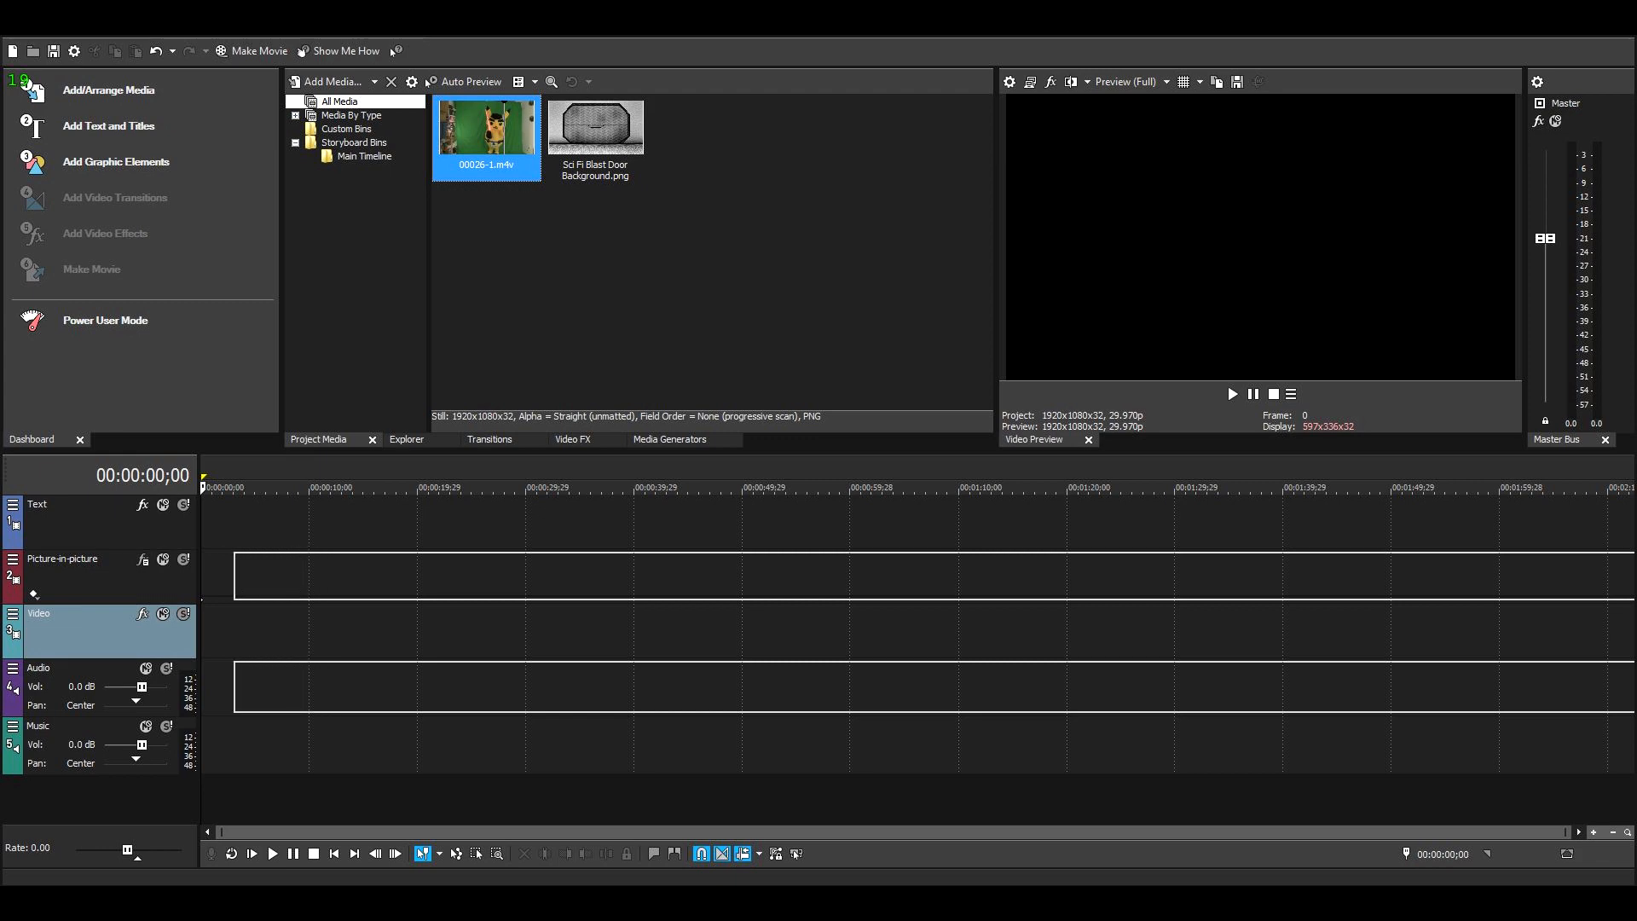
{"action": "left_click_drag", "start_coordinate": [505, 128], "coordinate": [204, 576]}
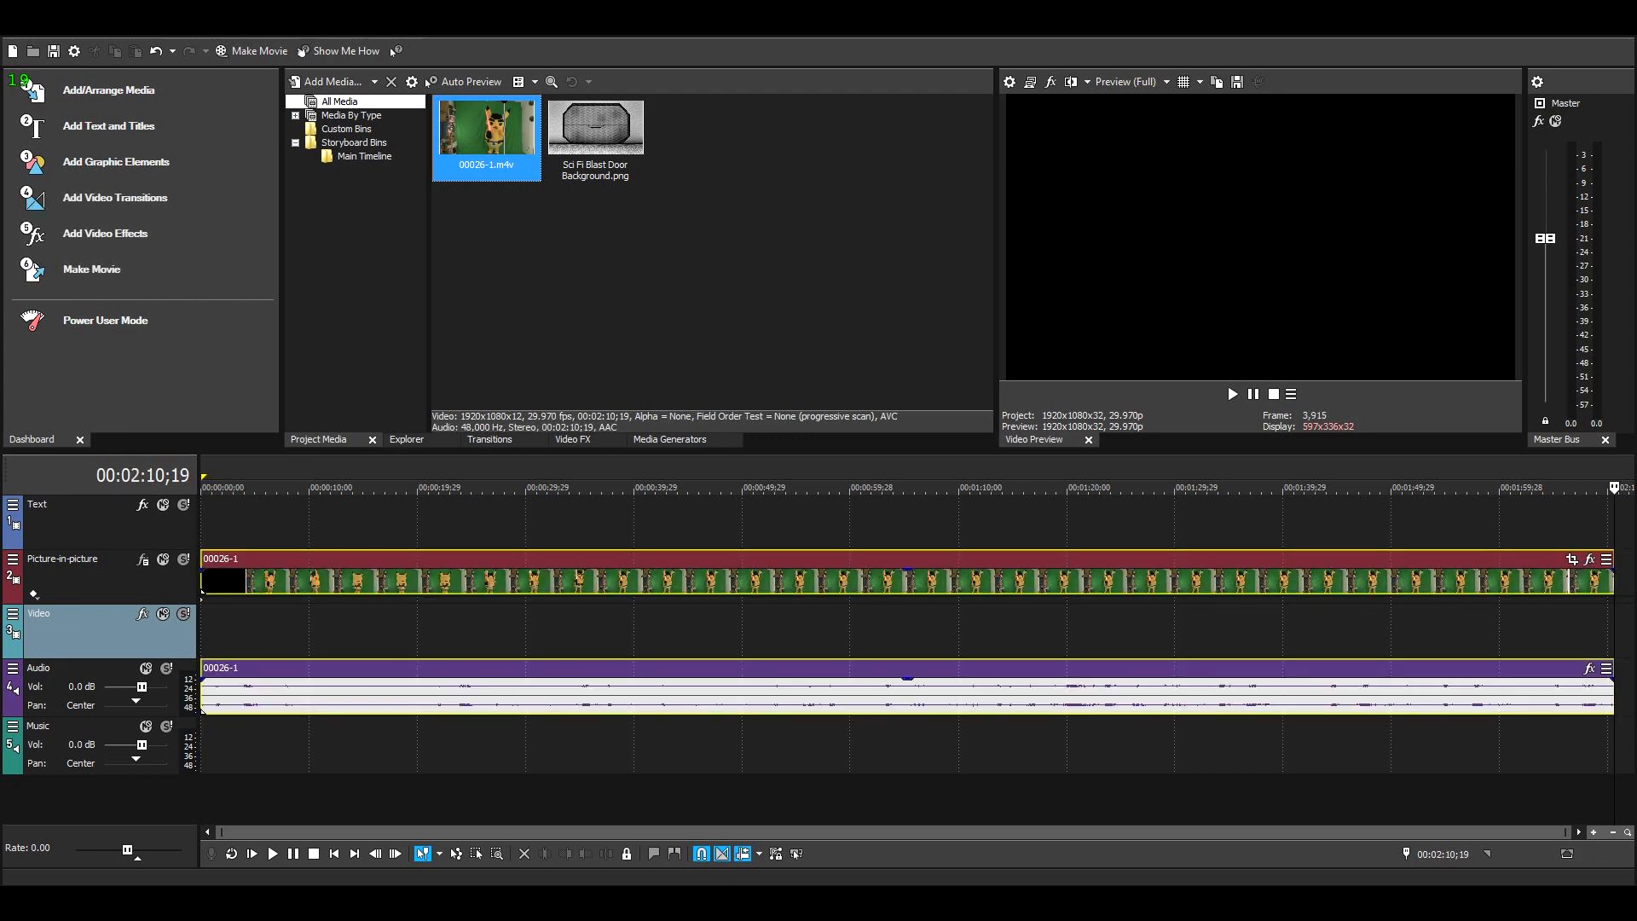
{"action": "left_click", "coordinate": [256, 522]}
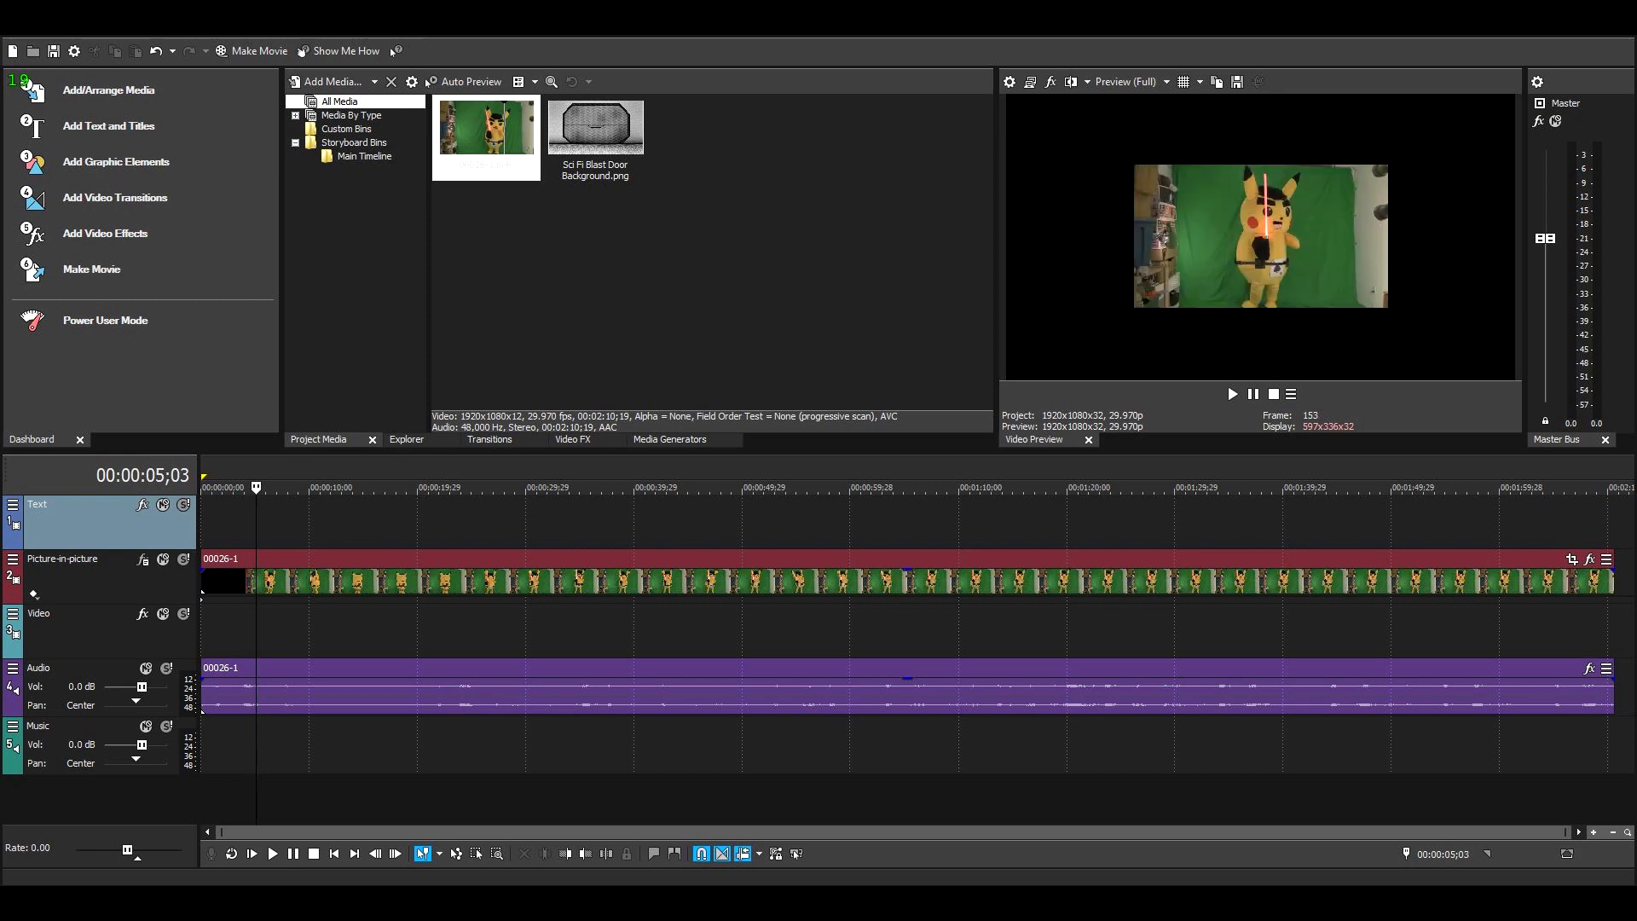
{"action": "left_click_drag", "start_coordinate": [256, 487], "coordinate": [214, 486]}
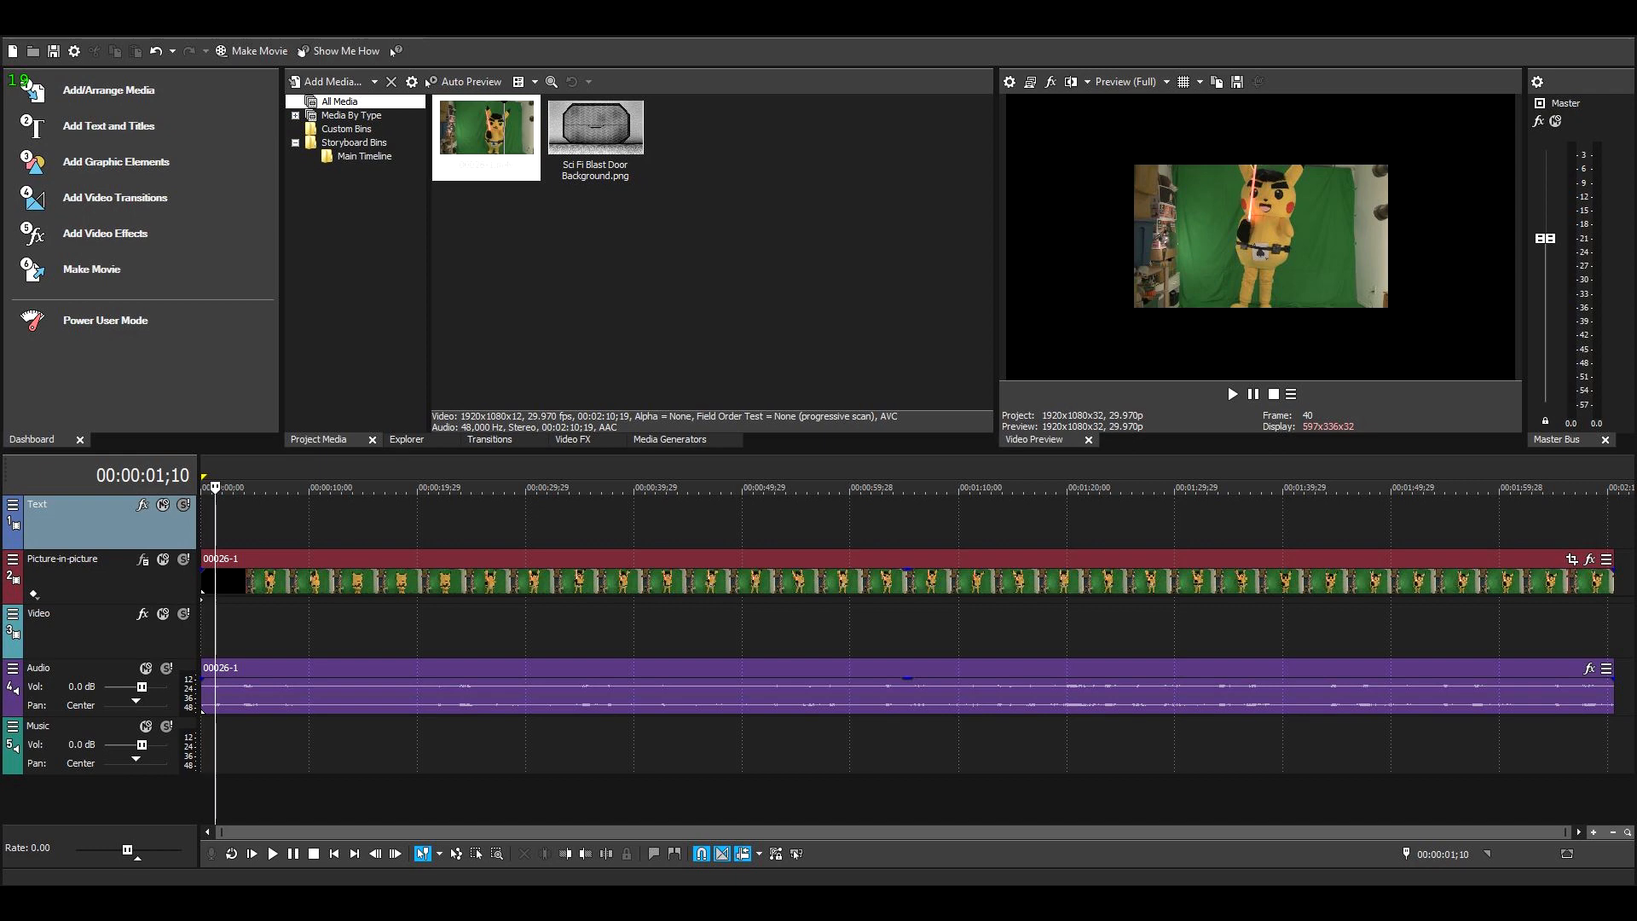
{"action": "mouse_move", "coordinate": [215, 487]}
{"action": "left_mouse_down"}
{"action": "mouse_move", "coordinate": [403, 487]}
{"action": "mouse_move", "coordinate": [218, 487]}
{"action": "left_mouse_up"}
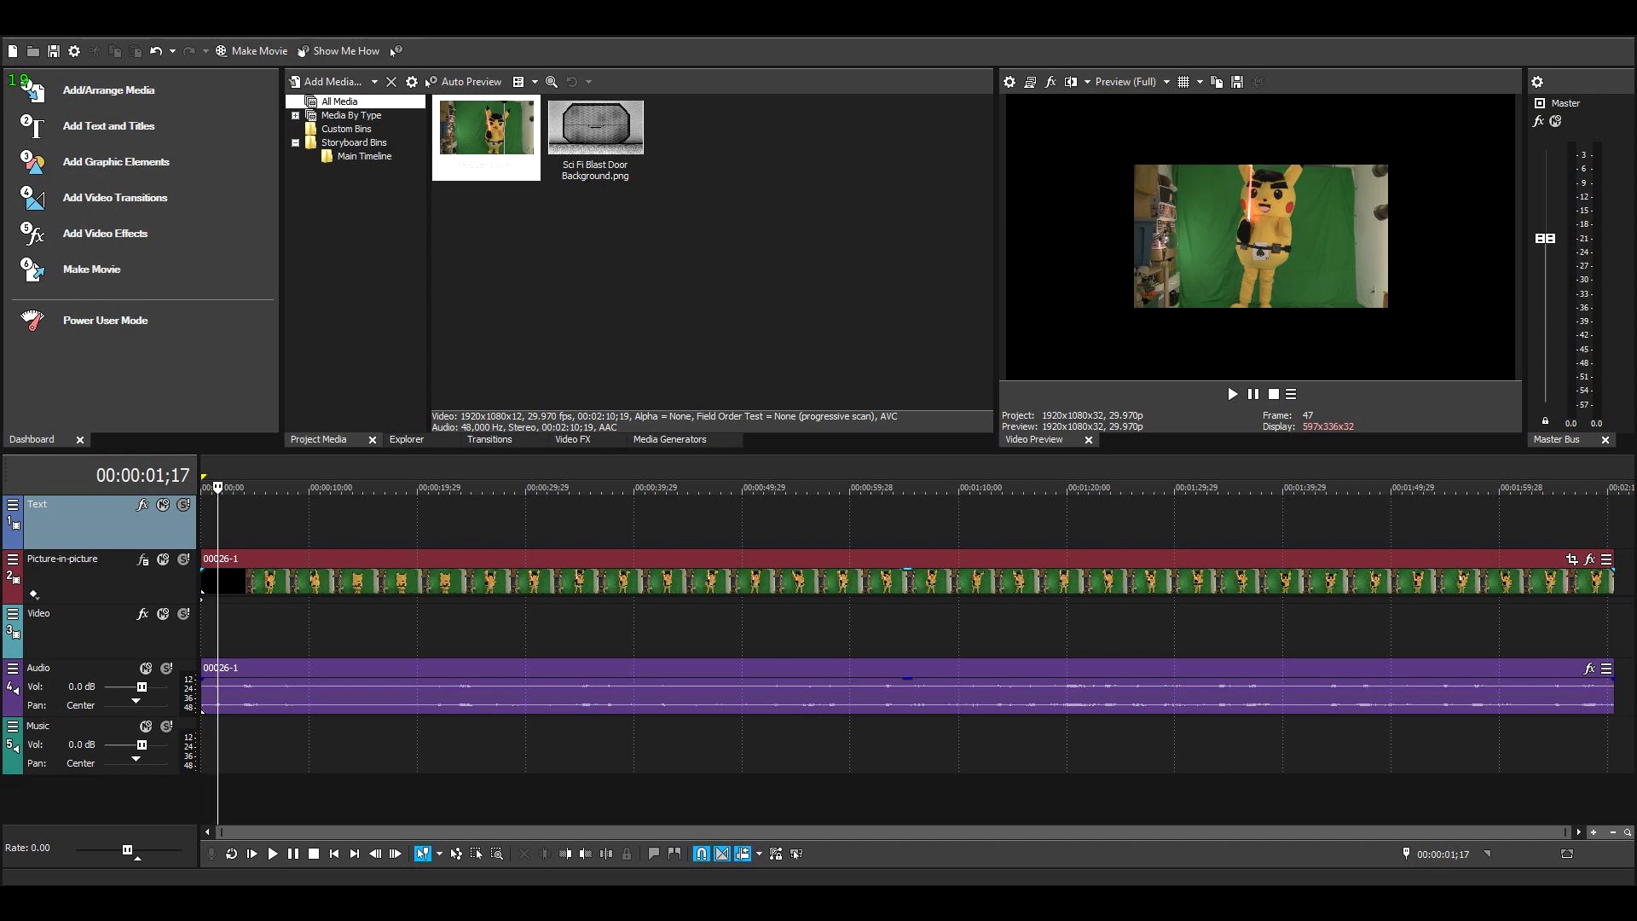
Step: Move the 00026-1 clip up to the Text track and delete the empty Picture-in-picture track
{"action": "key", "text": "ctrl+a"}
{"action": "key", "text": "Escape"}
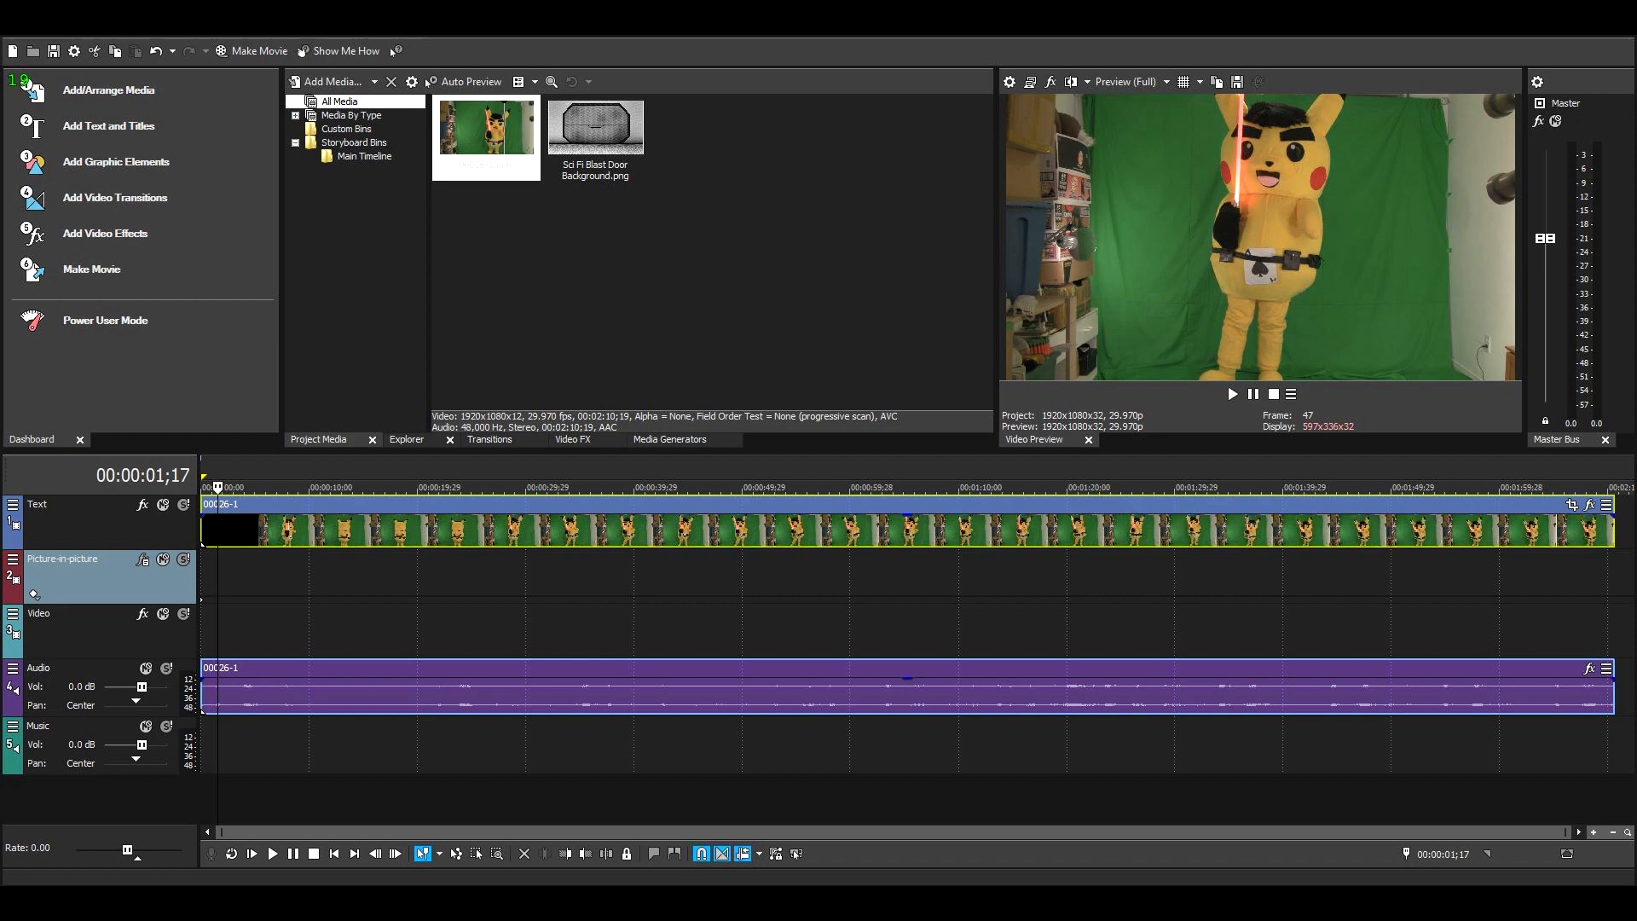
{"action": "right_click", "coordinate": [262, 566]}
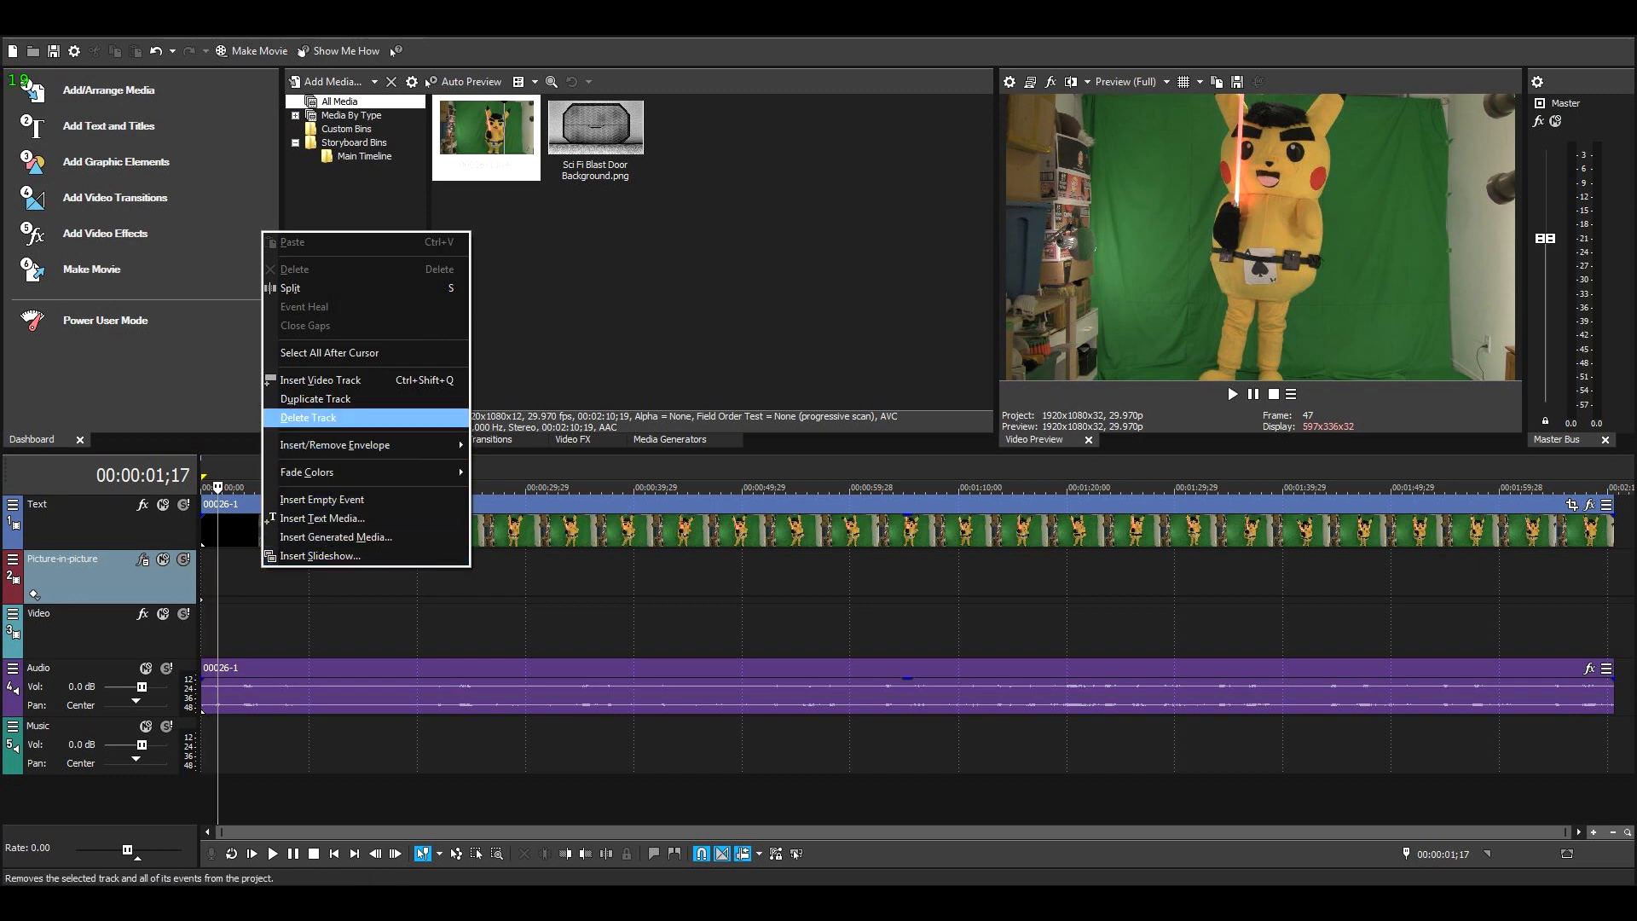
{"action": "left_click", "coordinate": [307, 417]}
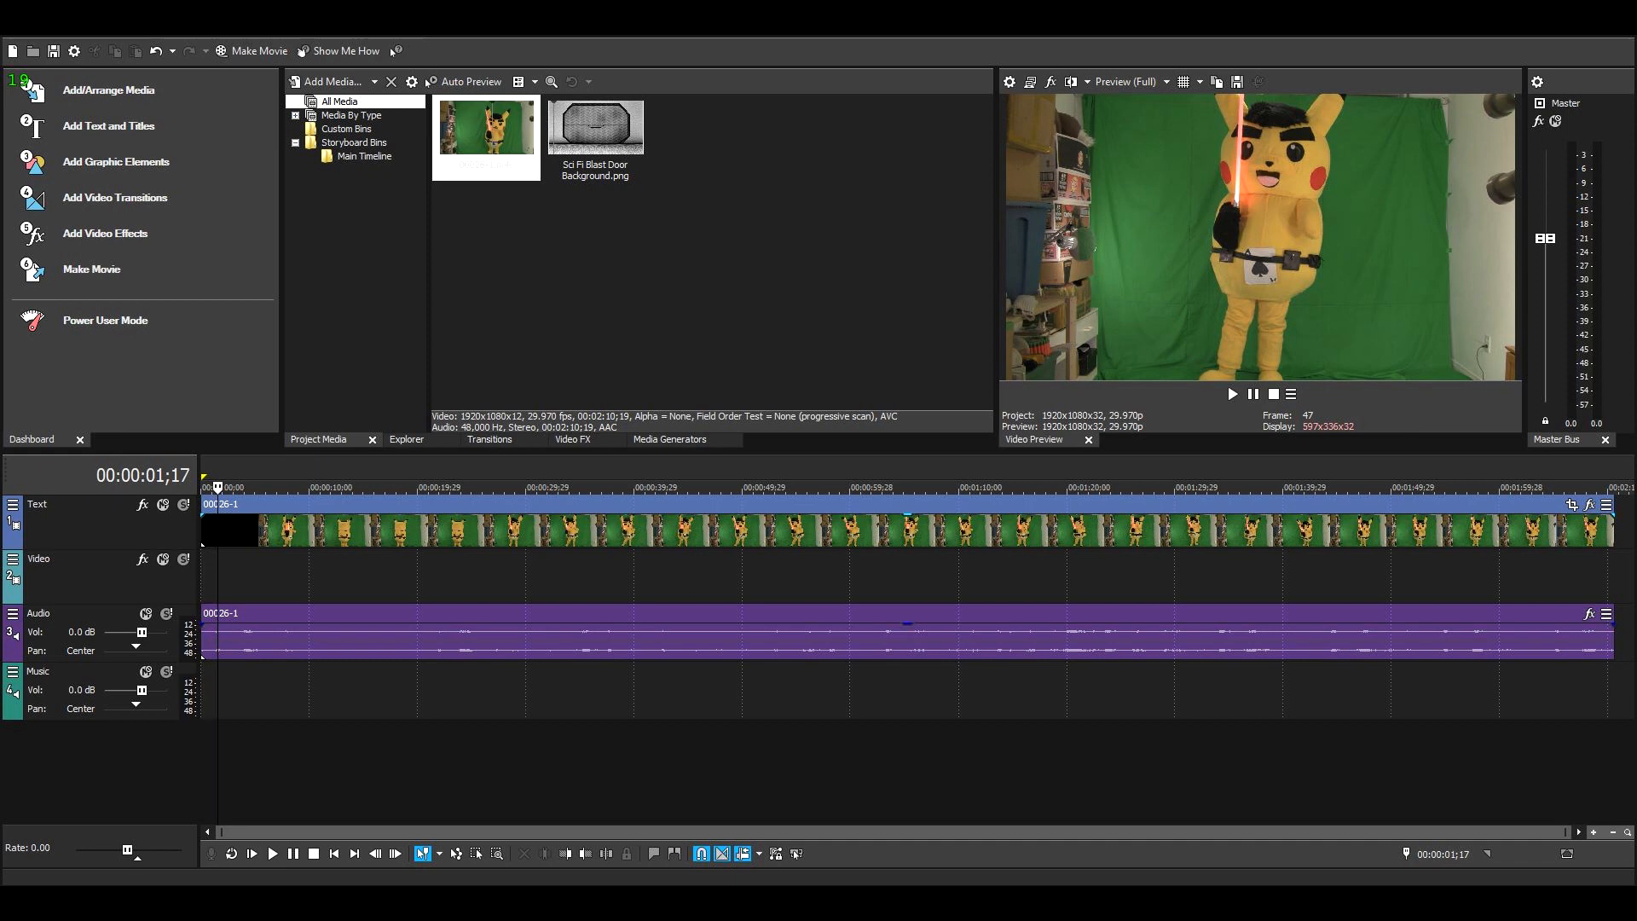
Step: Place Sci Fi Blast Door Background.png on the Video track beneath the clip and trim the clip's end to match the image
{"action": "left_click", "coordinate": [599, 127]}
{"action": "left_click_drag", "start_coordinate": [598, 127], "coordinate": [1583, 576]}
{"action": "left_click", "coordinate": [1513, 576]}
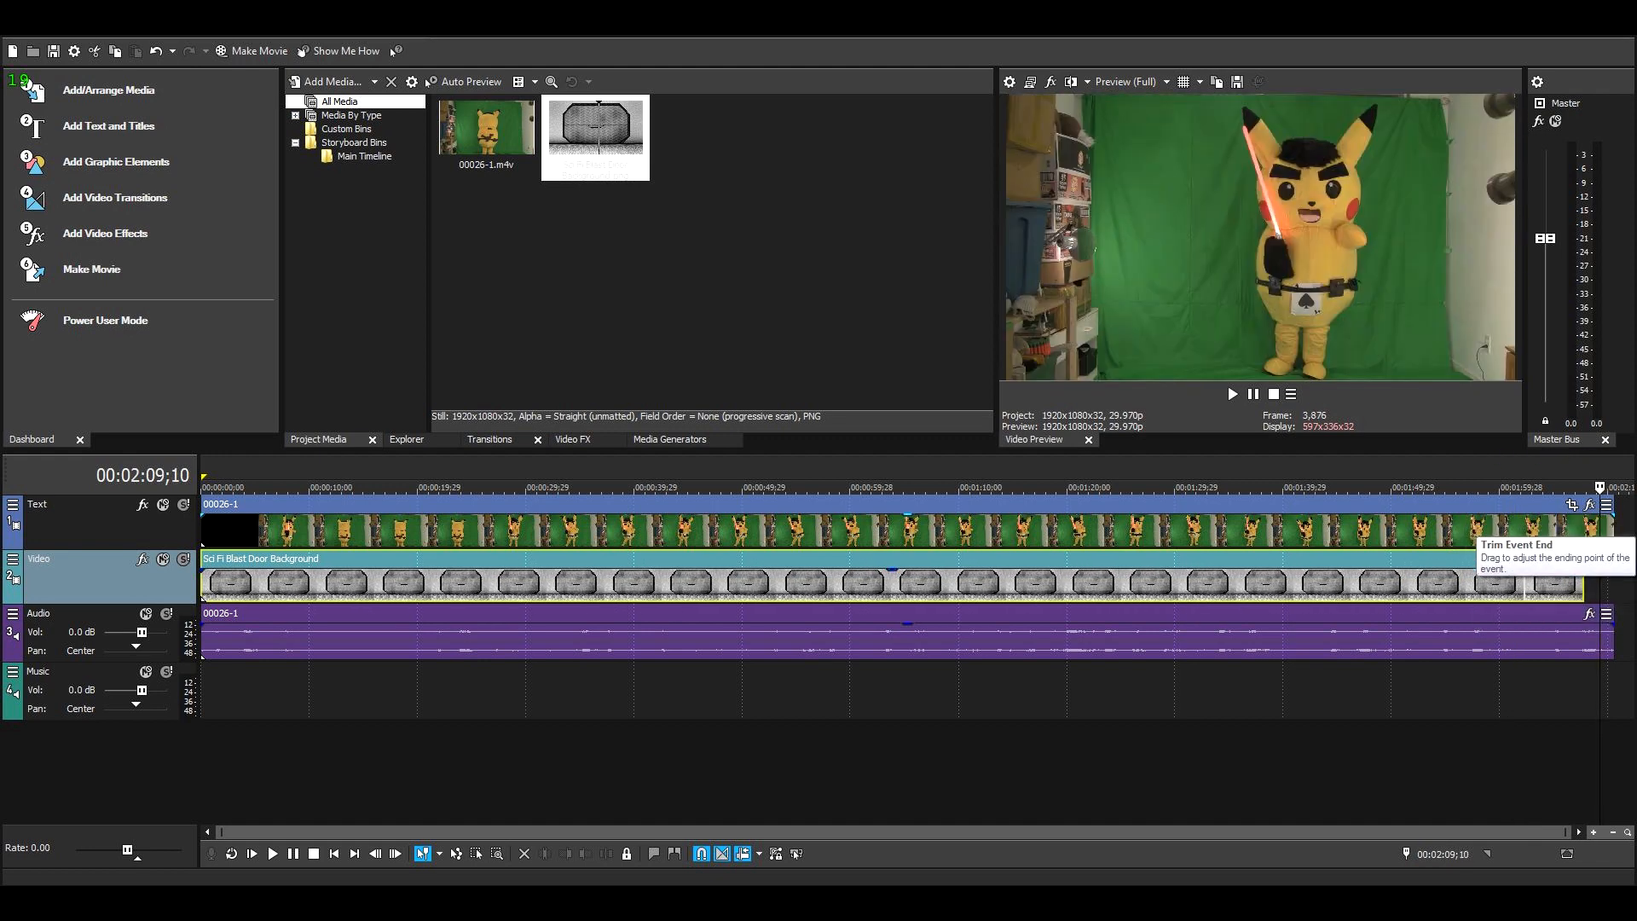
{"action": "left_click_drag", "start_coordinate": [1611, 527], "coordinate": [1583, 526]}
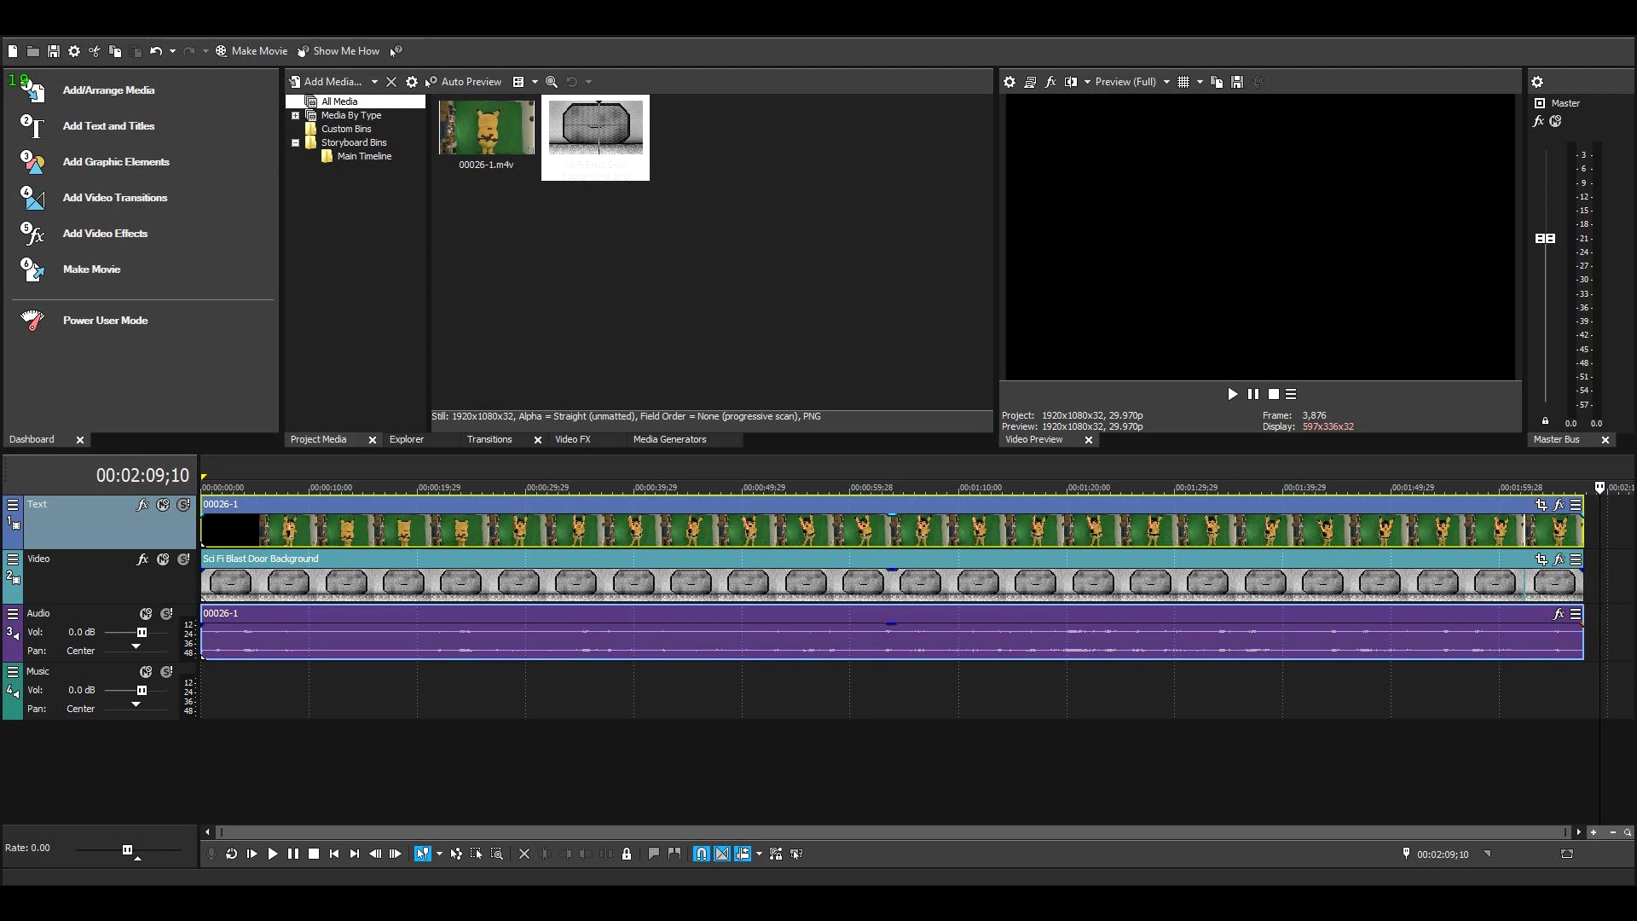
Step: Trim the start of the 00026-1 clip with Auto Ripple turned off, and shorten the background image to end with the clip
{"action": "left_click_drag", "start_coordinate": [202, 528], "coordinate": [229, 528]}
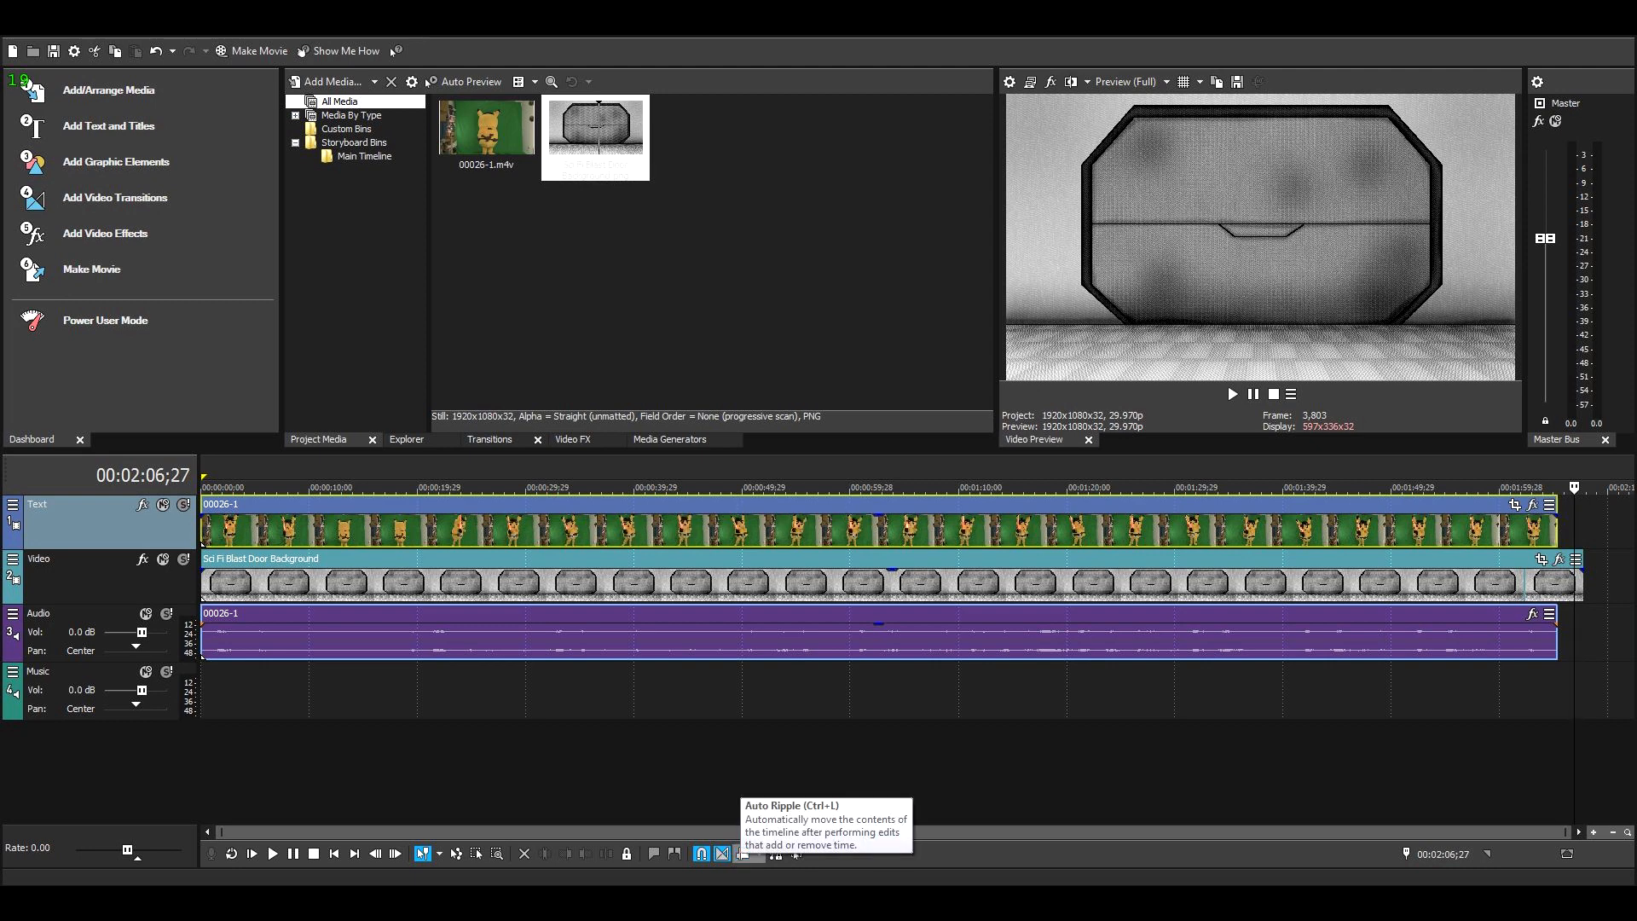
{"action": "left_click", "coordinate": [743, 854]}
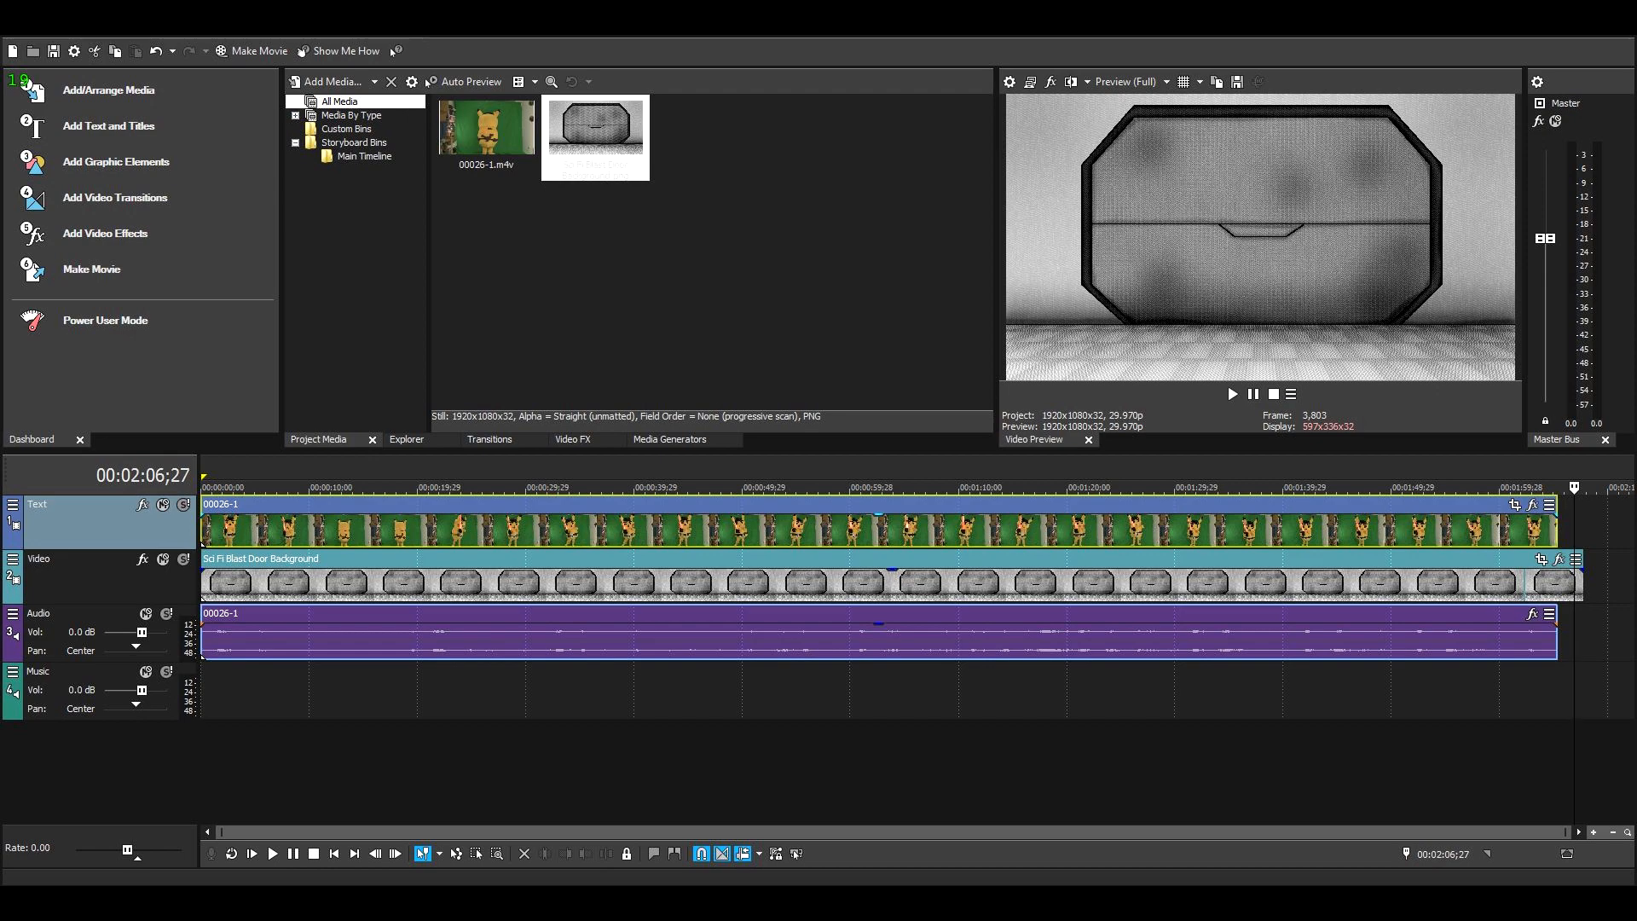
{"action": "mouse_move", "coordinate": [202, 537]}
{"action": "left_mouse_down"}
{"action": "mouse_move", "coordinate": [330, 537]}
{"action": "mouse_move", "coordinate": [202, 539]}
{"action": "left_mouse_up"}
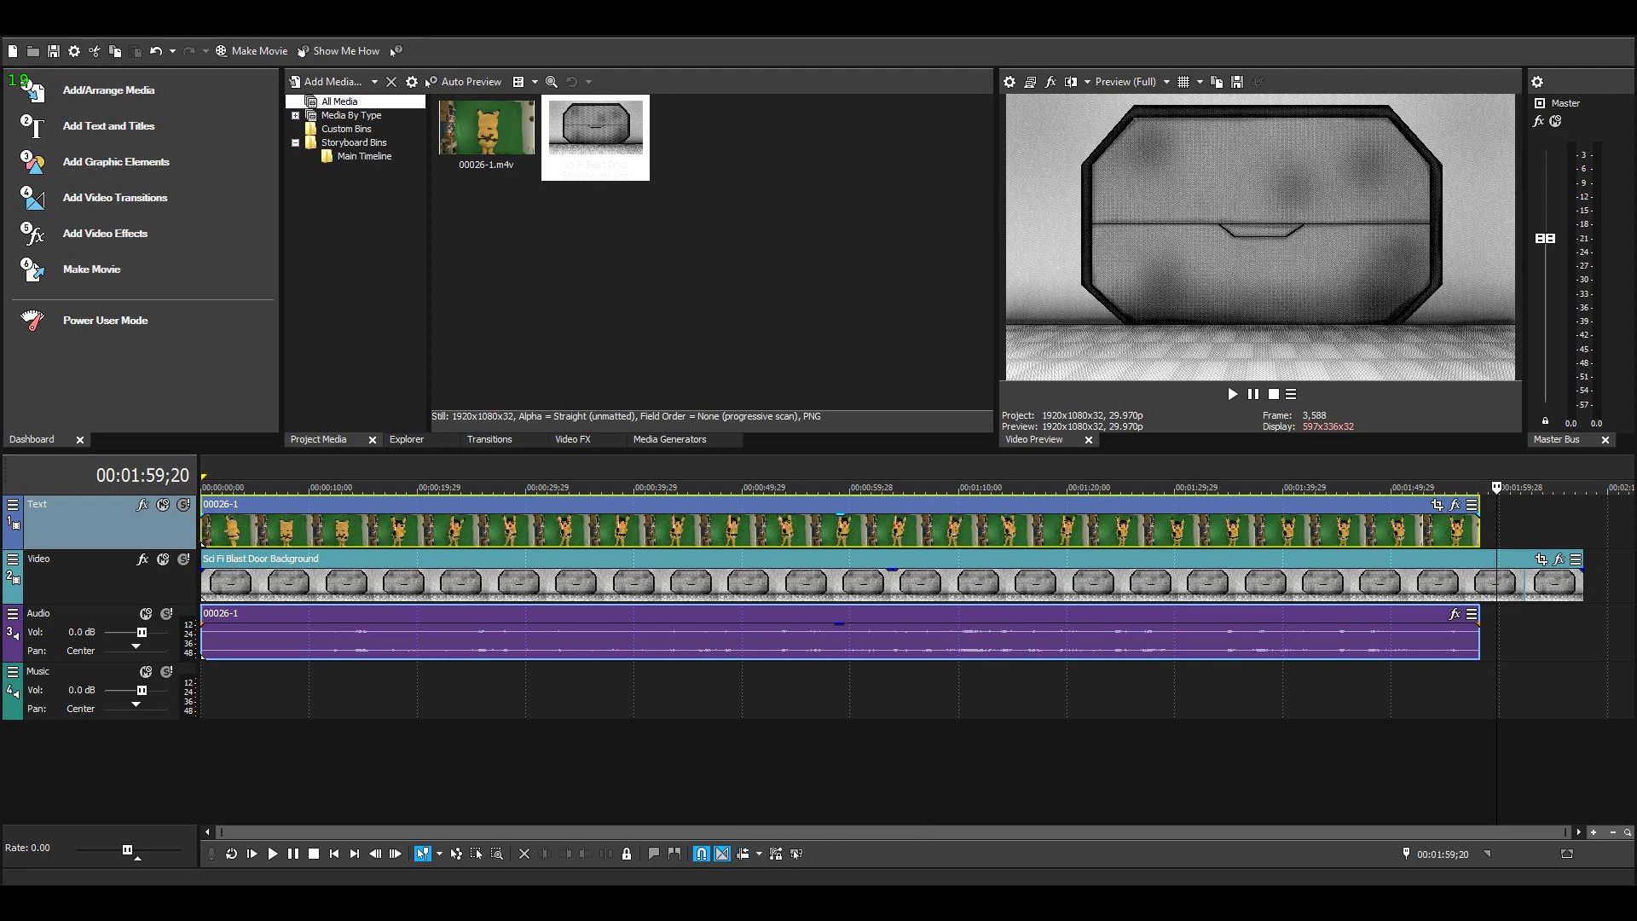
{"action": "mouse_move", "coordinate": [202, 539]}
{"action": "left_mouse_down"}
{"action": "mouse_move", "coordinate": [266, 539]}
{"action": "mouse_move", "coordinate": [203, 542]}
{"action": "left_mouse_up"}
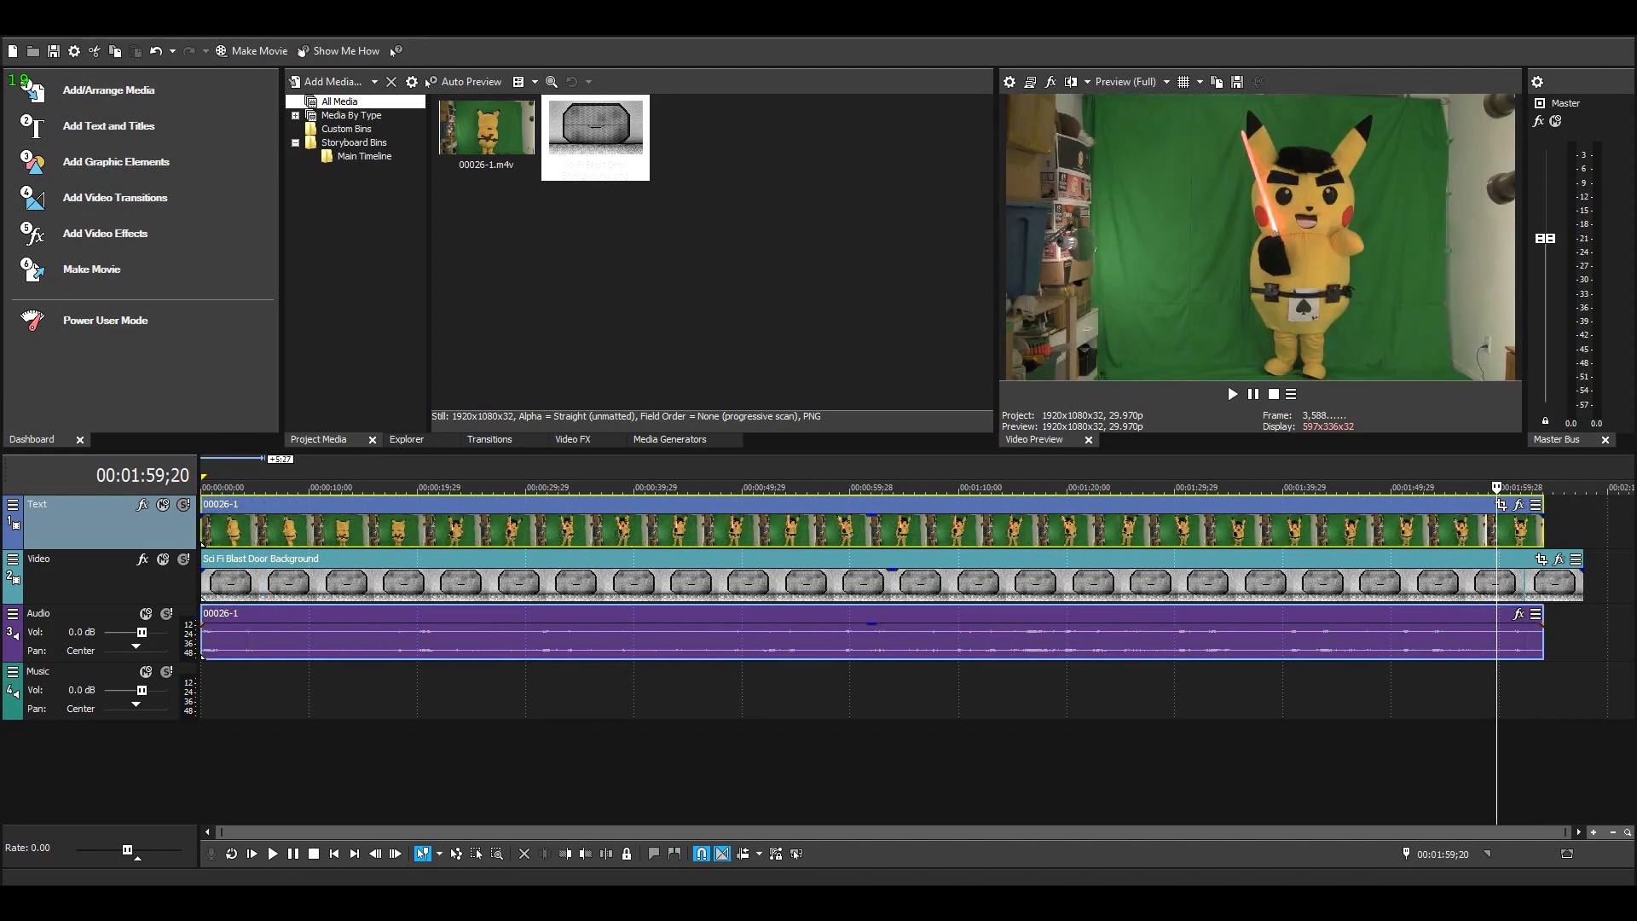
{"action": "left_click_drag", "start_coordinate": [1582, 583], "coordinate": [1541, 583]}
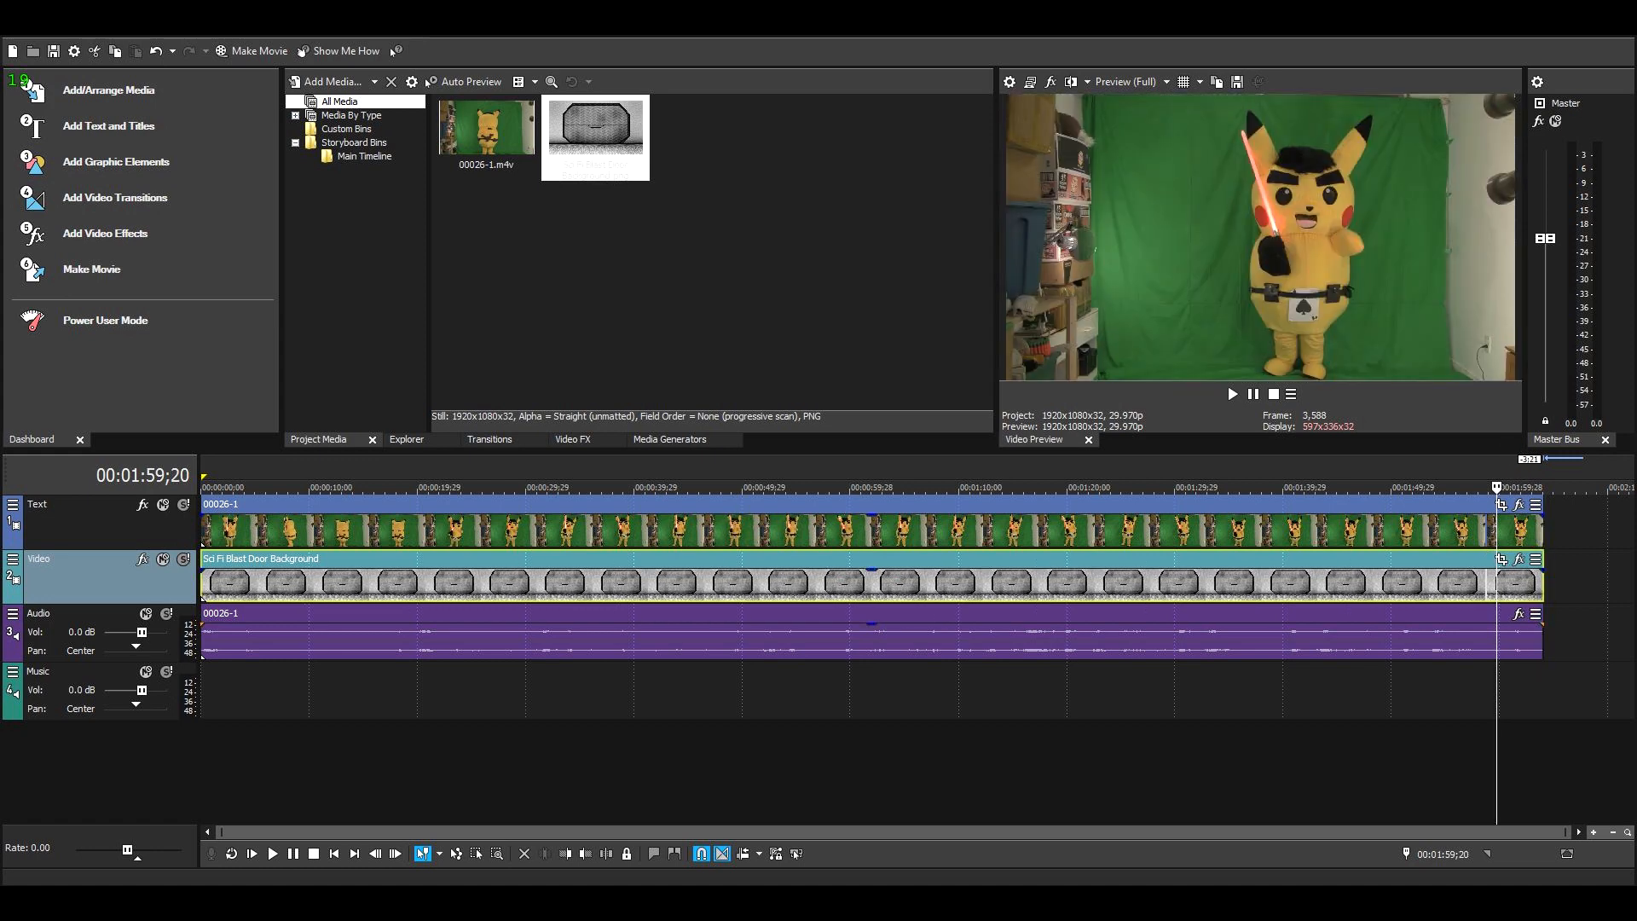
Step: Move the playhead to 00:00:14;22 and apply the default Brightness and Contrast video effect to the 00026-1 clip
{"action": "left_click", "coordinate": [360, 690]}
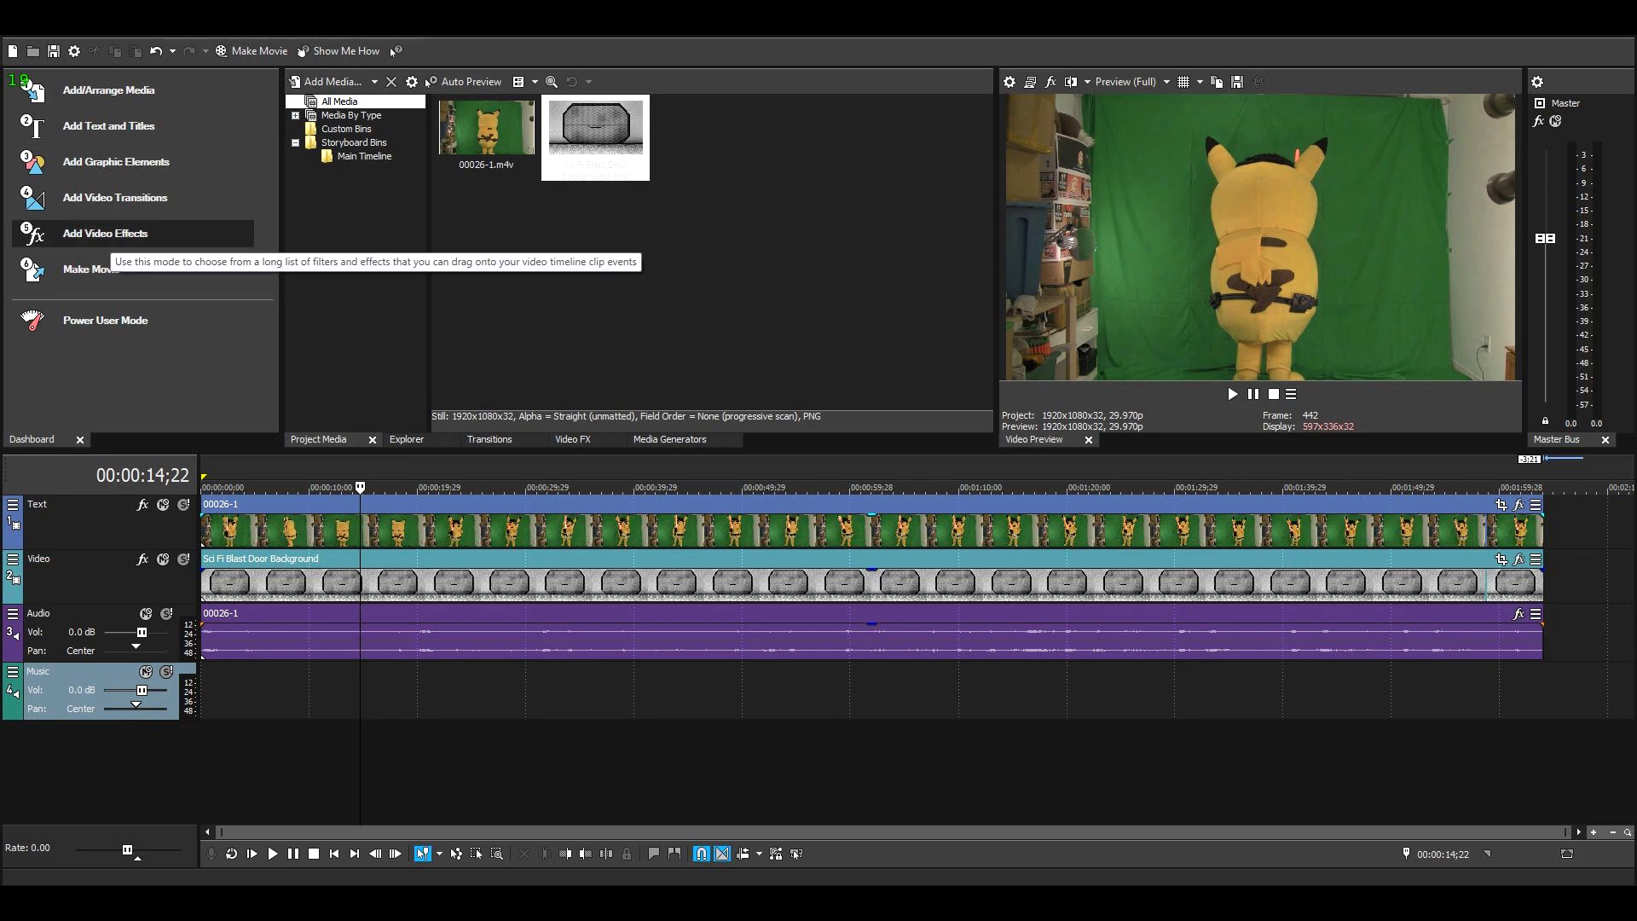
{"action": "left_click", "coordinate": [128, 233]}
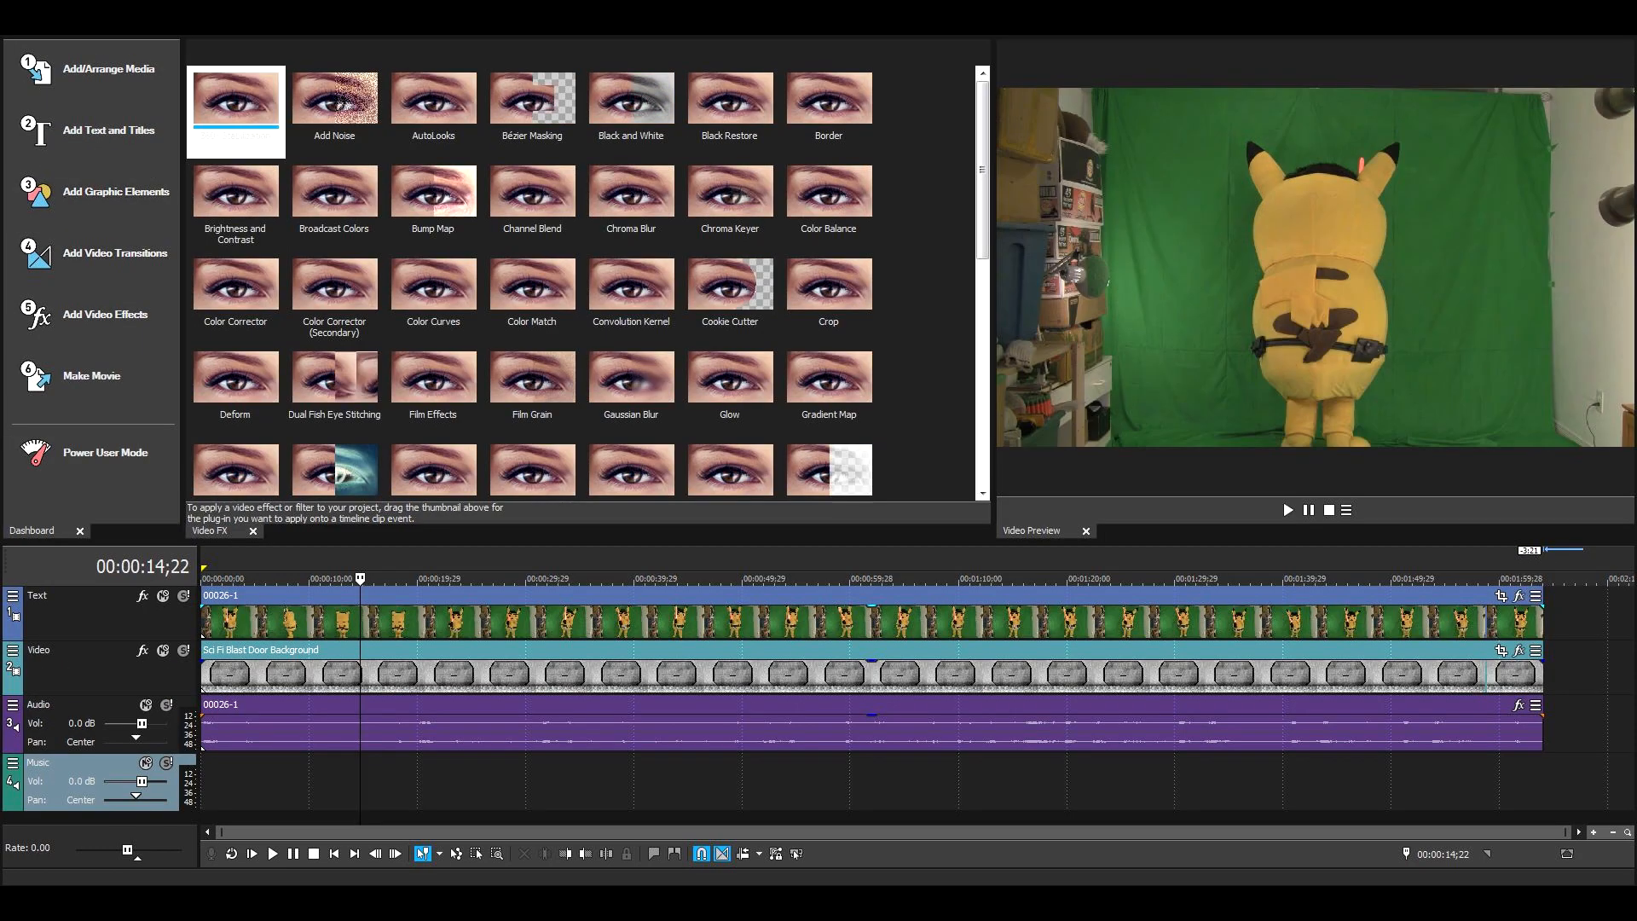
{"action": "left_click_drag", "start_coordinate": [981, 169], "coordinate": [981, 214]}
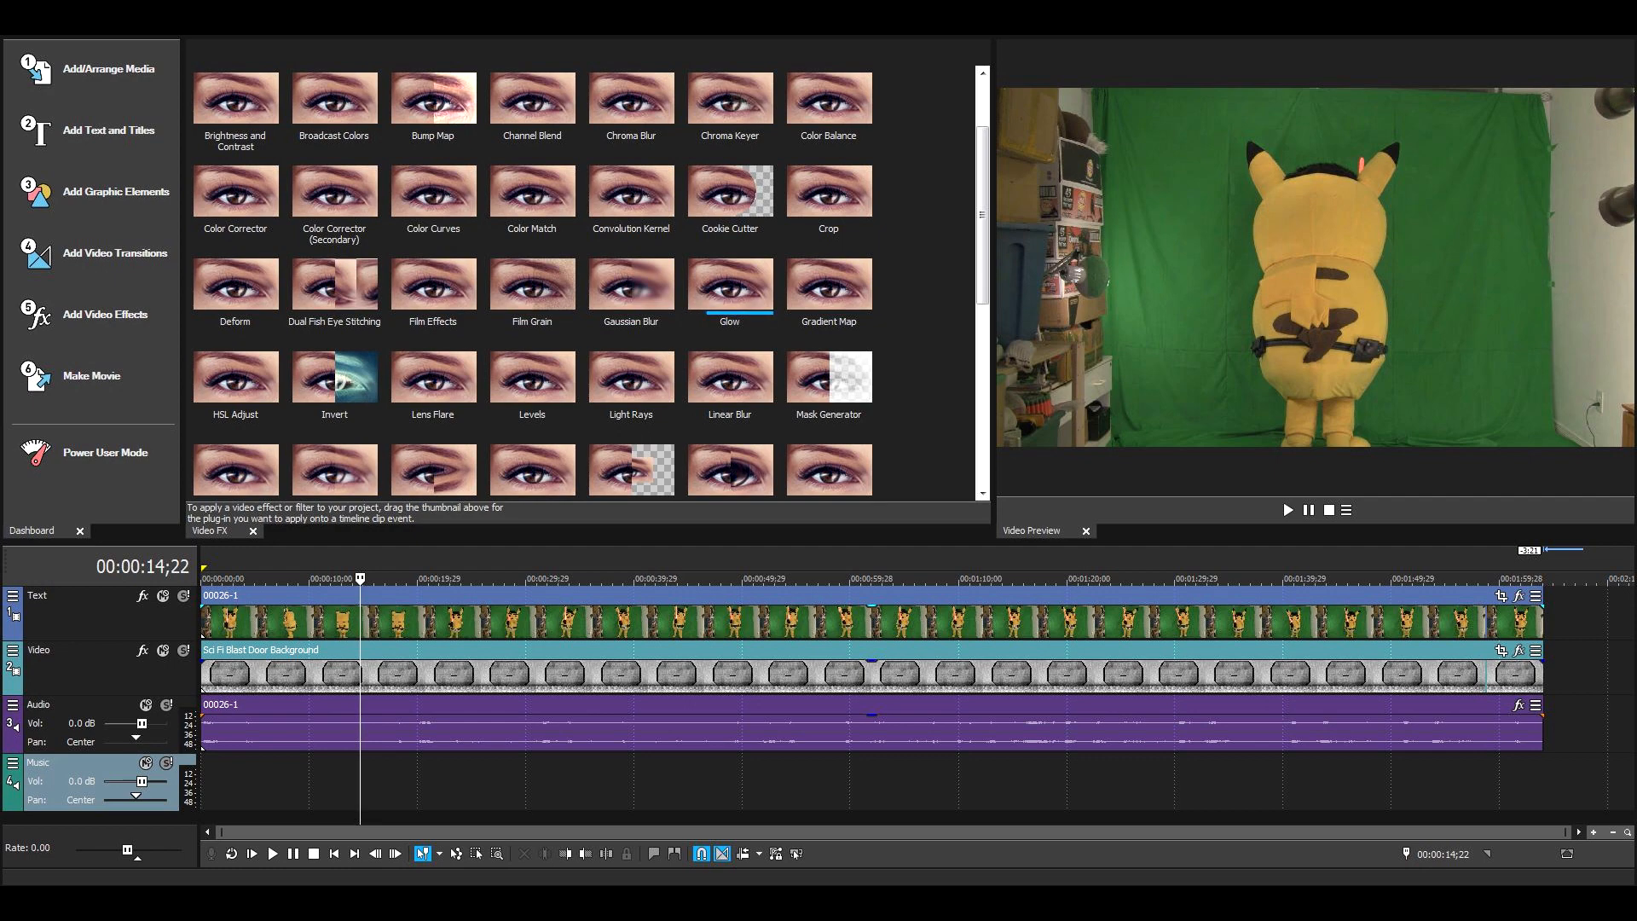
{"action": "mouse_move", "coordinate": [982, 214]}
{"action": "left_mouse_down"}
{"action": "mouse_move", "coordinate": [982, 229]}
{"action": "mouse_move", "coordinate": [982, 214]}
{"action": "left_mouse_up"}
{"action": "scroll", "coordinate": [591, 283], "scroll_direction": "down", "scroll_amount": 2}
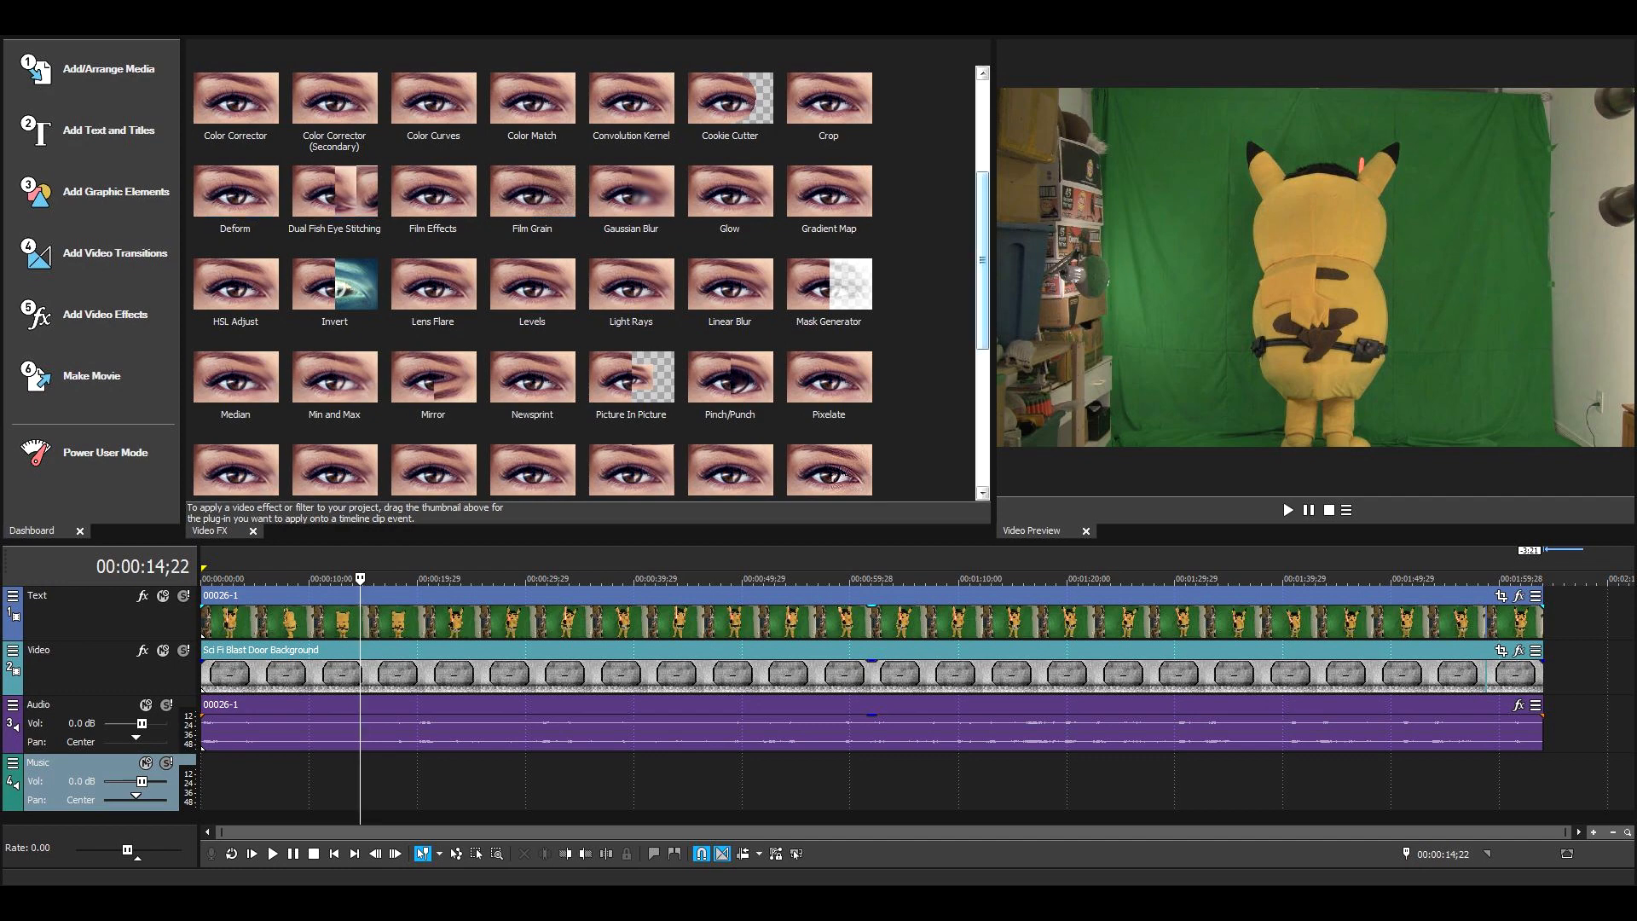
{"action": "scroll", "coordinate": [588, 281], "scroll_direction": "up", "scroll_amount": 2}
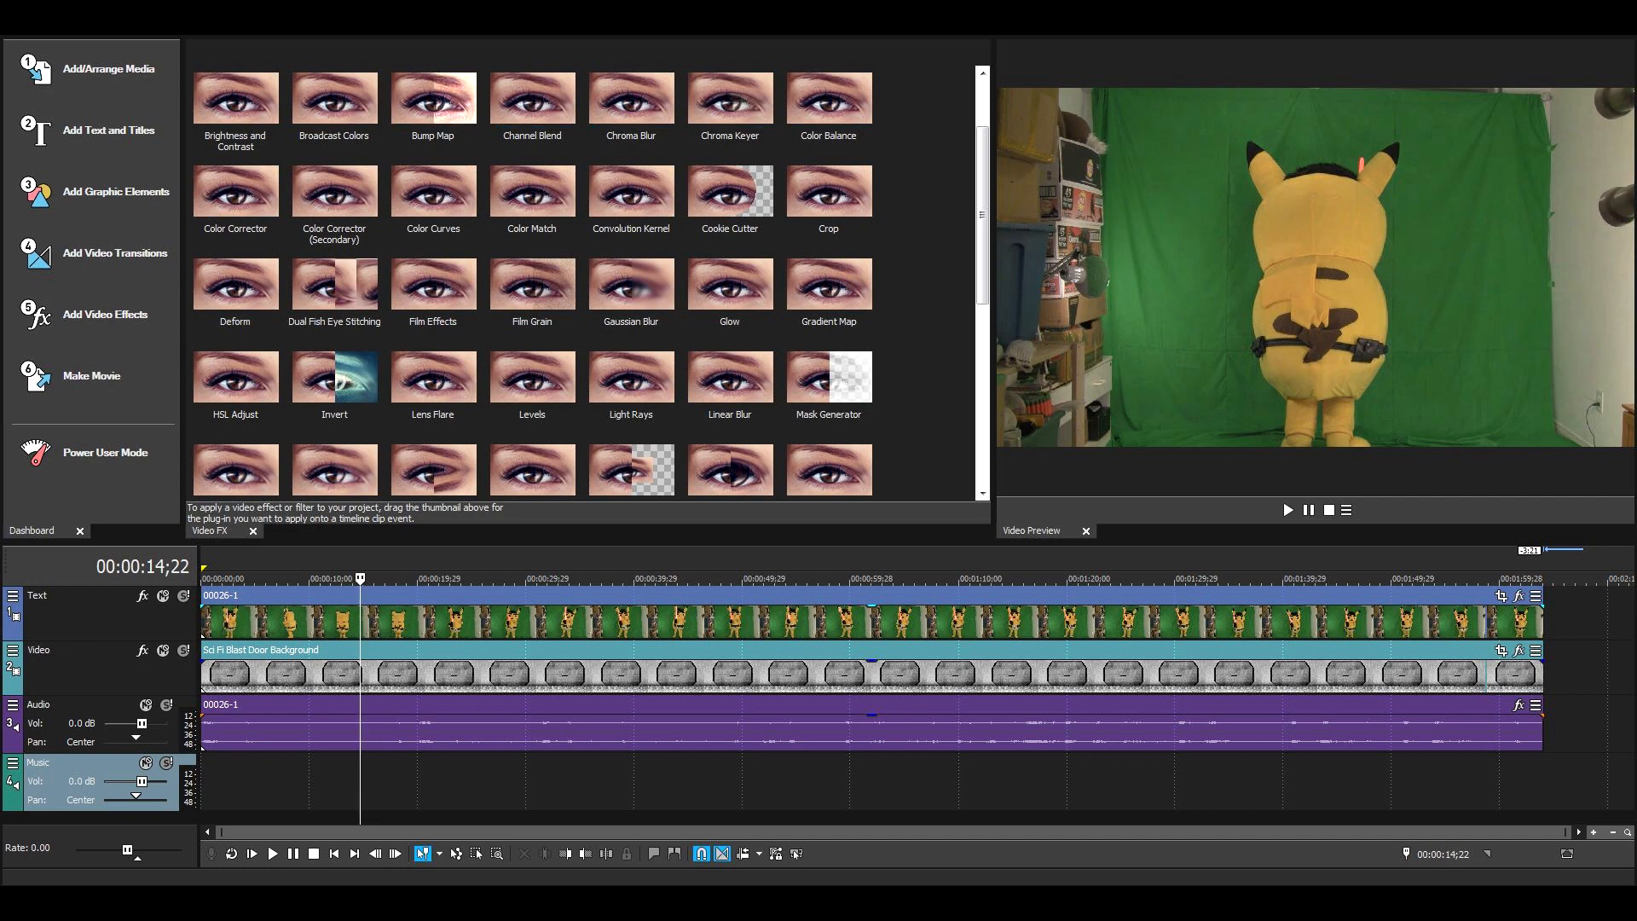
{"action": "scroll", "coordinate": [235, 111], "scroll_direction": "up", "scroll_amount": 1}
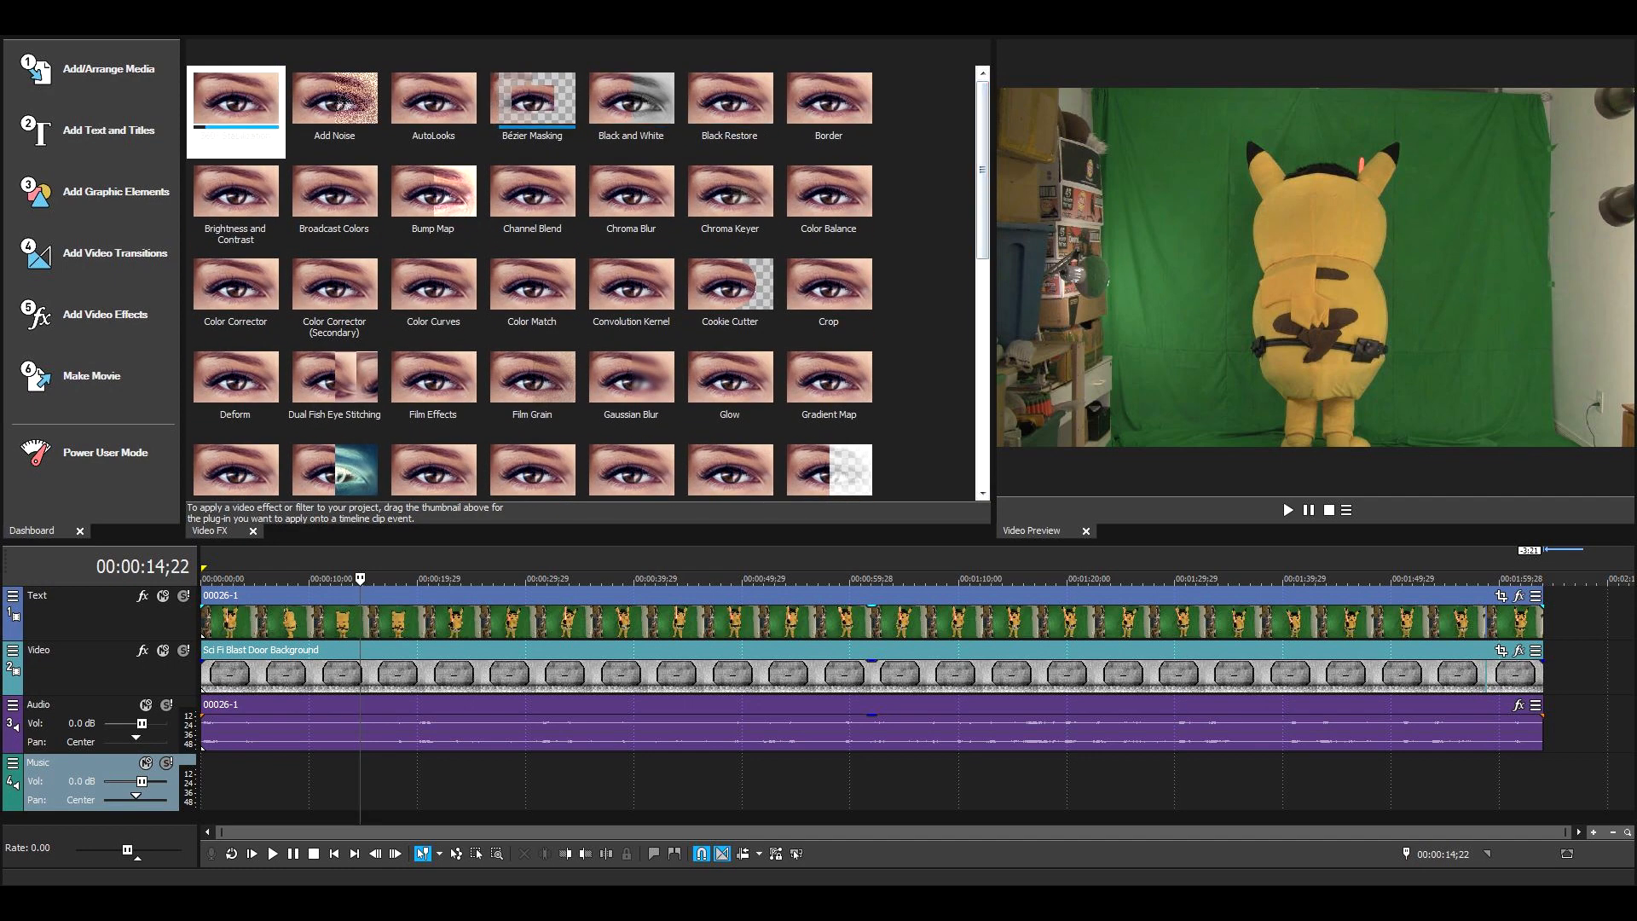
{"action": "left_click", "coordinate": [236, 205]}
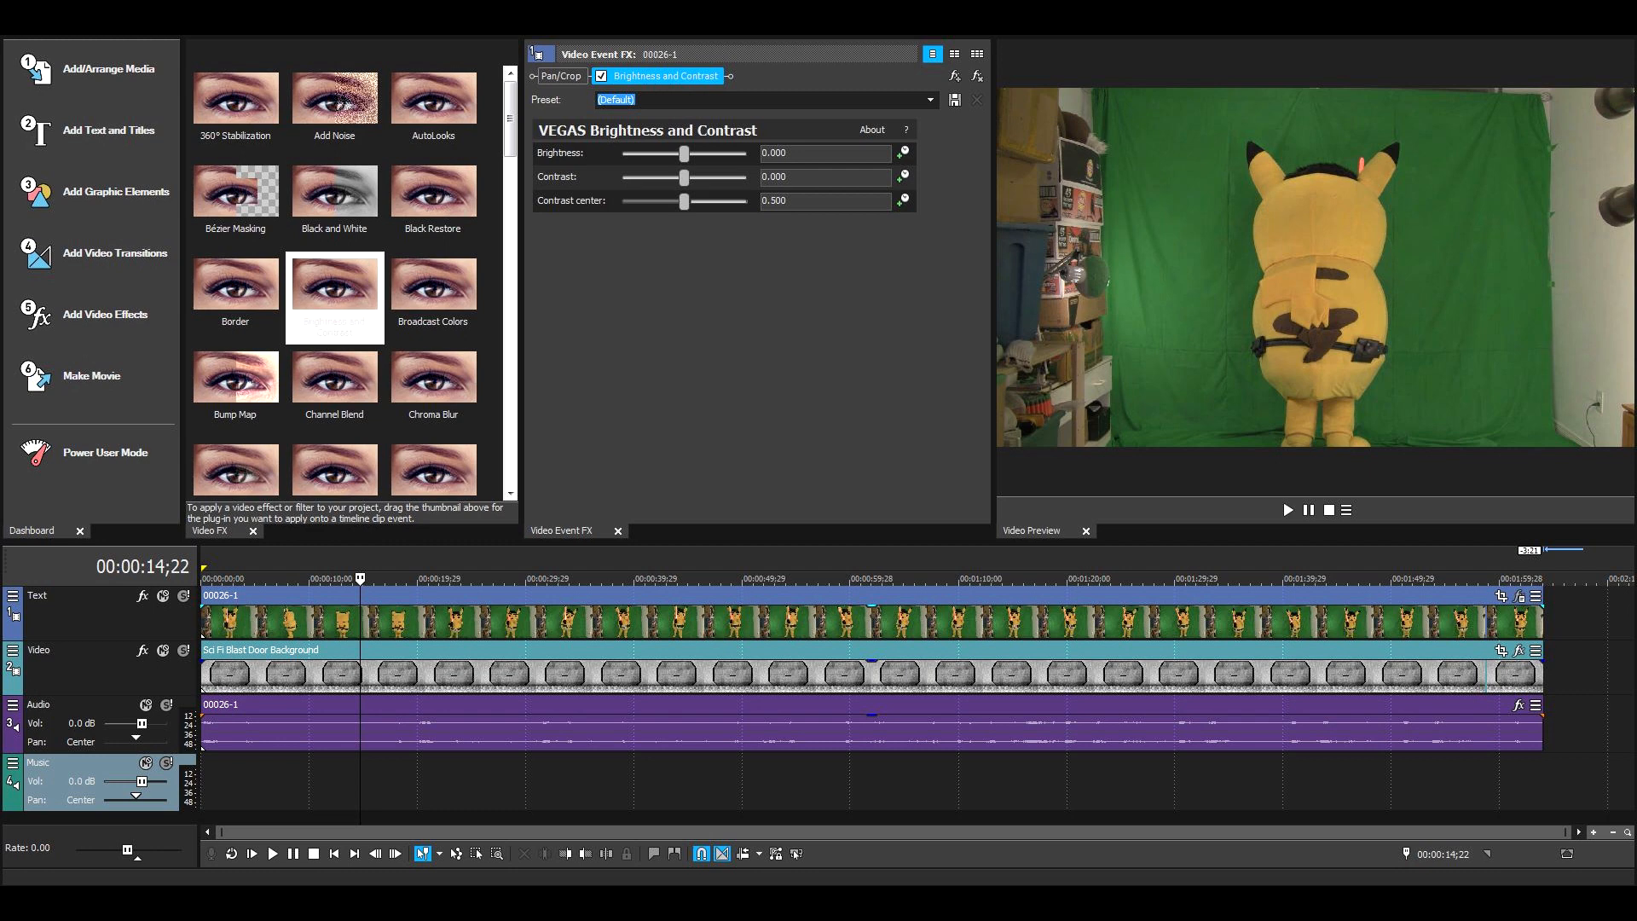
Step: Set the effect's brightness to about 0.238, contrast to about 0.551 and contrast center to about 0.571
{"action": "left_click", "coordinate": [930, 100]}
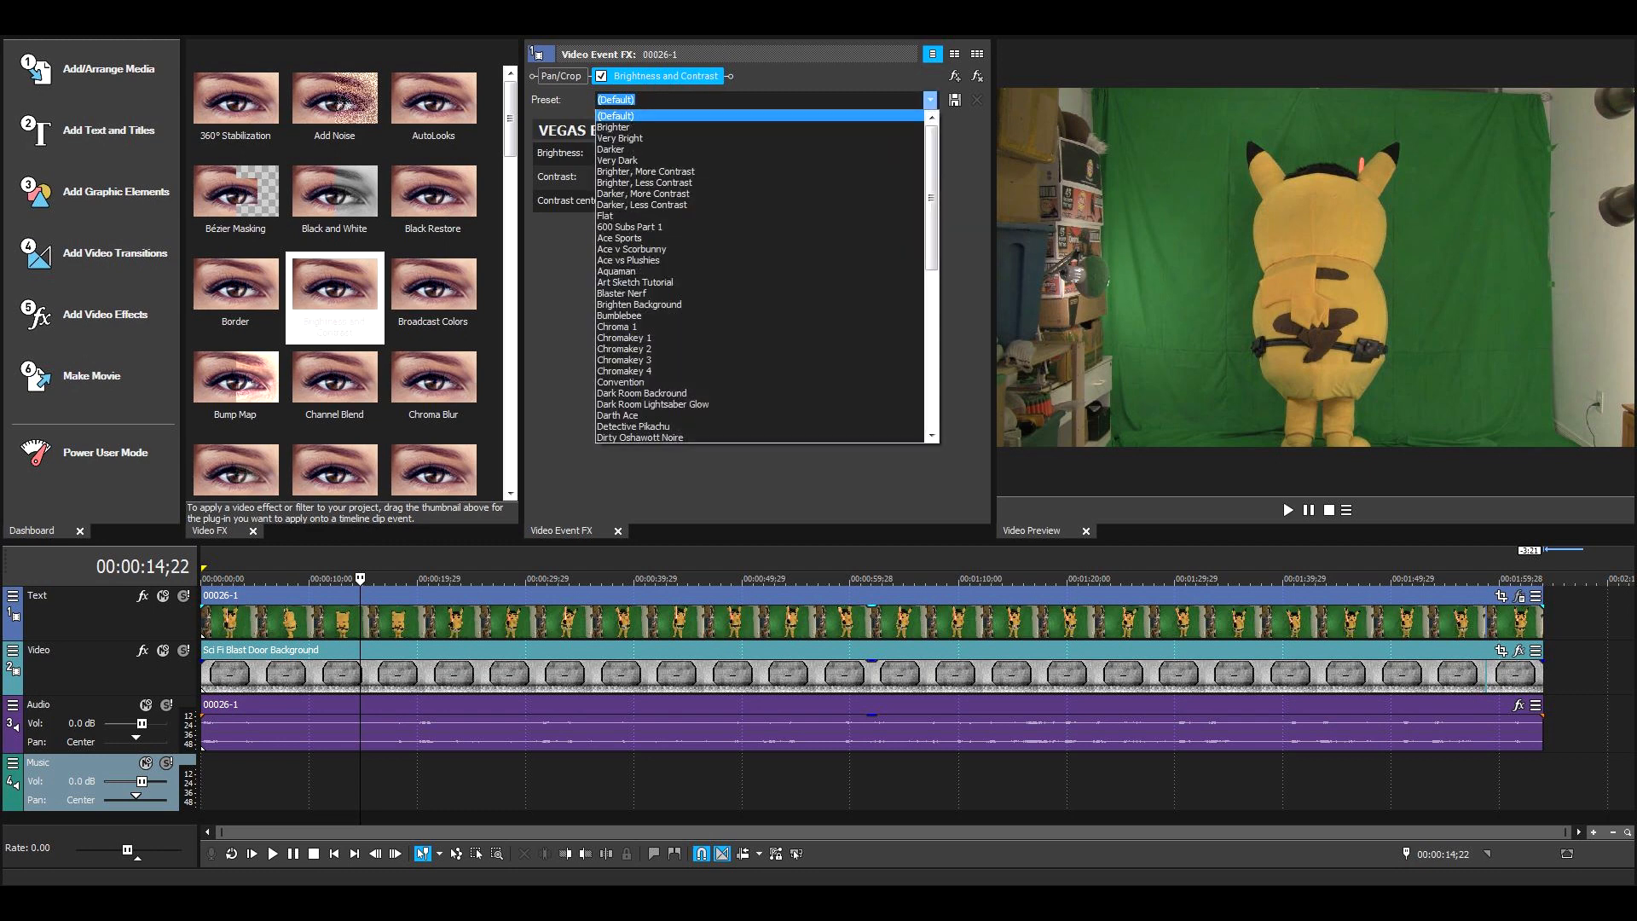
{"action": "key", "text": "Escape"}
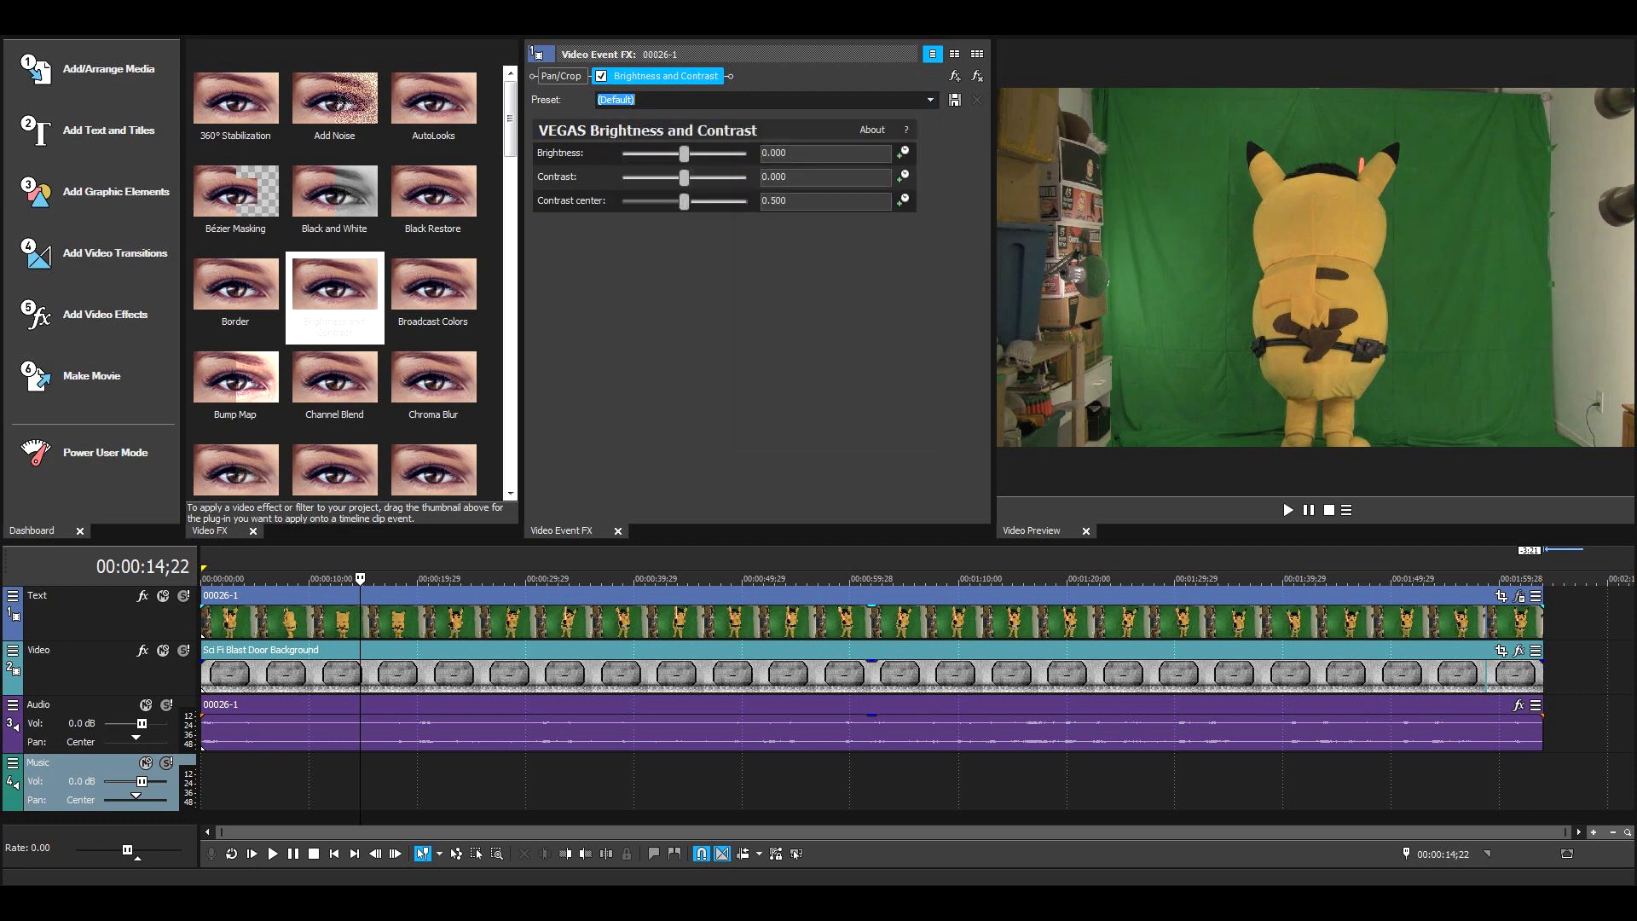
{"action": "mouse_move", "coordinate": [684, 177]}
{"action": "left_mouse_down"}
{"action": "mouse_move", "coordinate": [700, 177]}
{"action": "mouse_move", "coordinate": [689, 154]}
{"action": "left_mouse_up"}
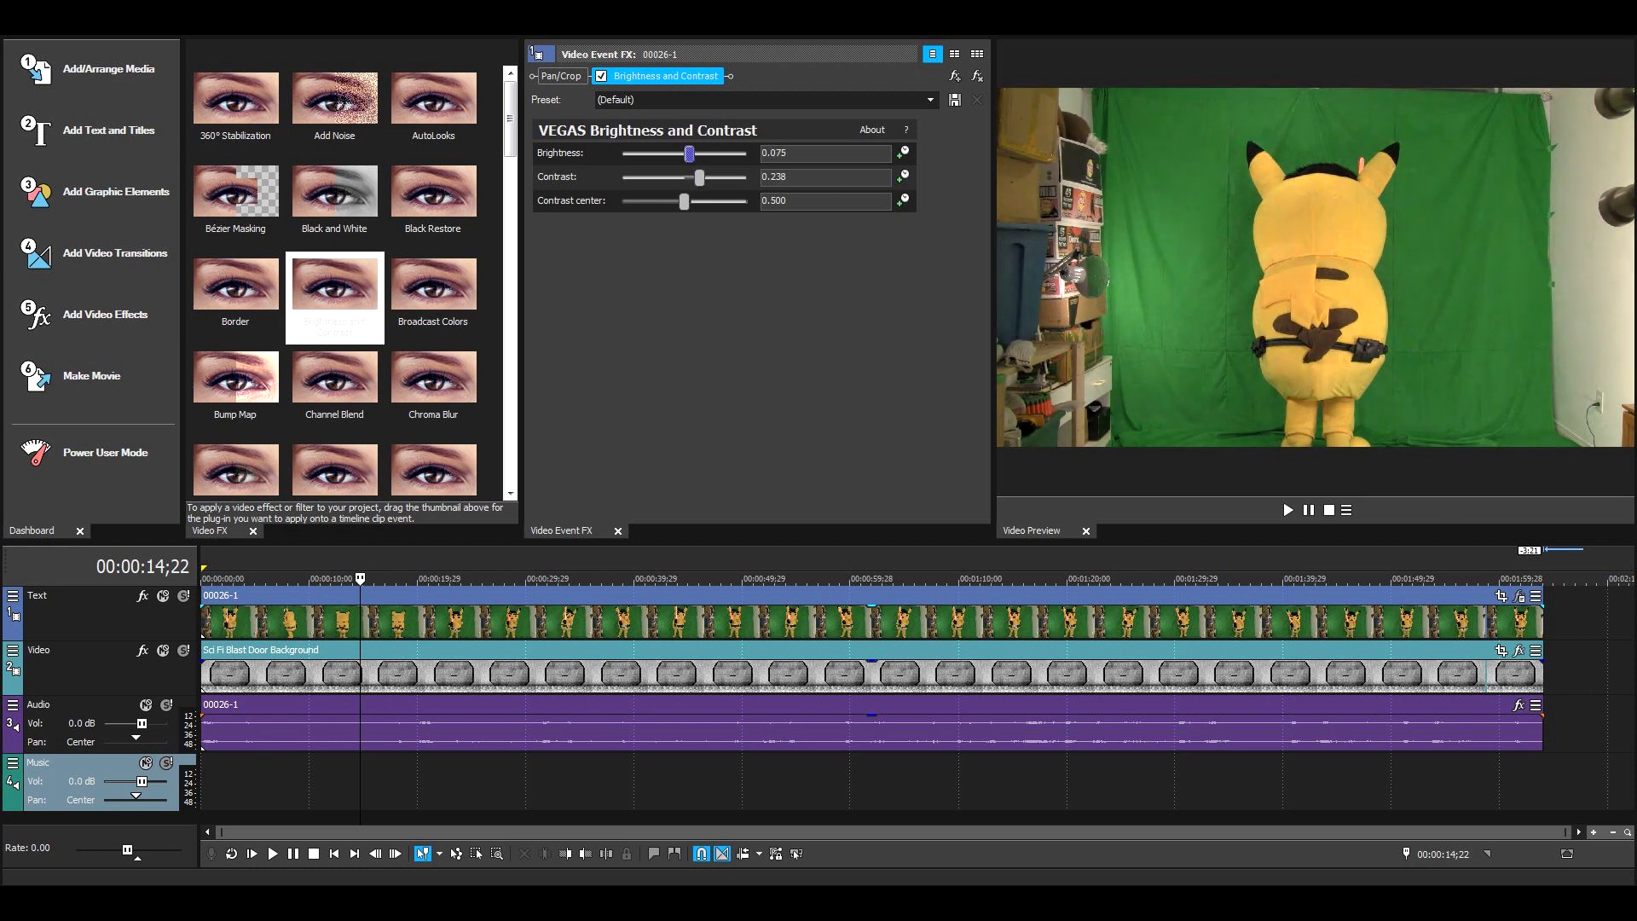
{"action": "left_click_drag", "start_coordinate": [684, 202], "coordinate": [700, 153]}
{"action": "left_click", "coordinate": [697, 153]}
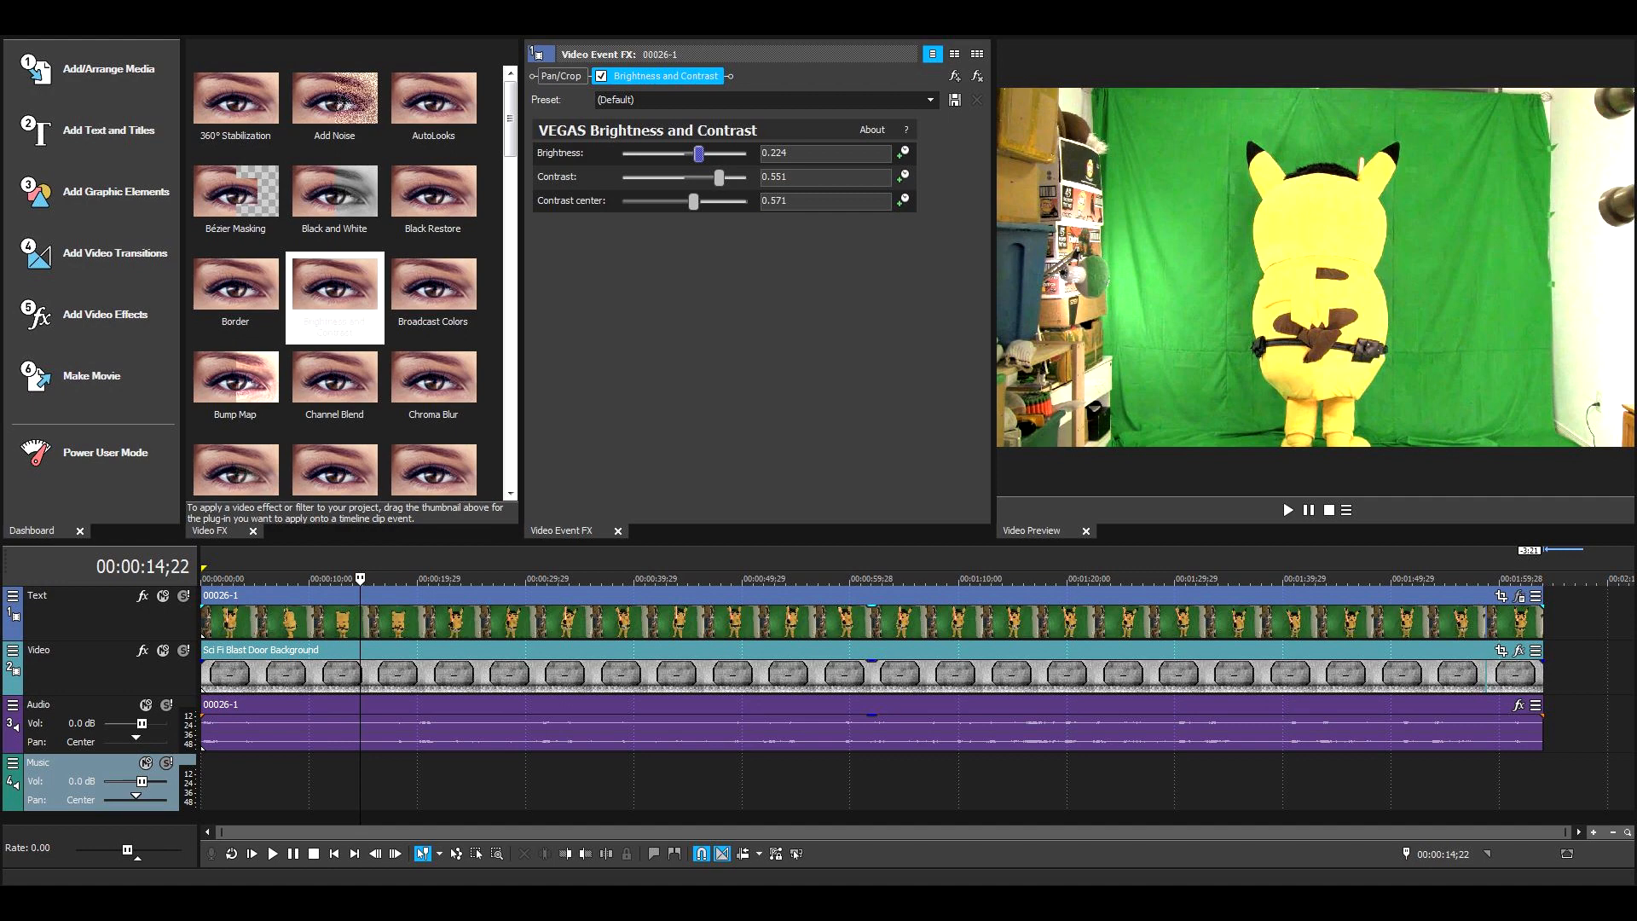
{"action": "left_click_drag", "start_coordinate": [699, 154], "coordinate": [700, 153]}
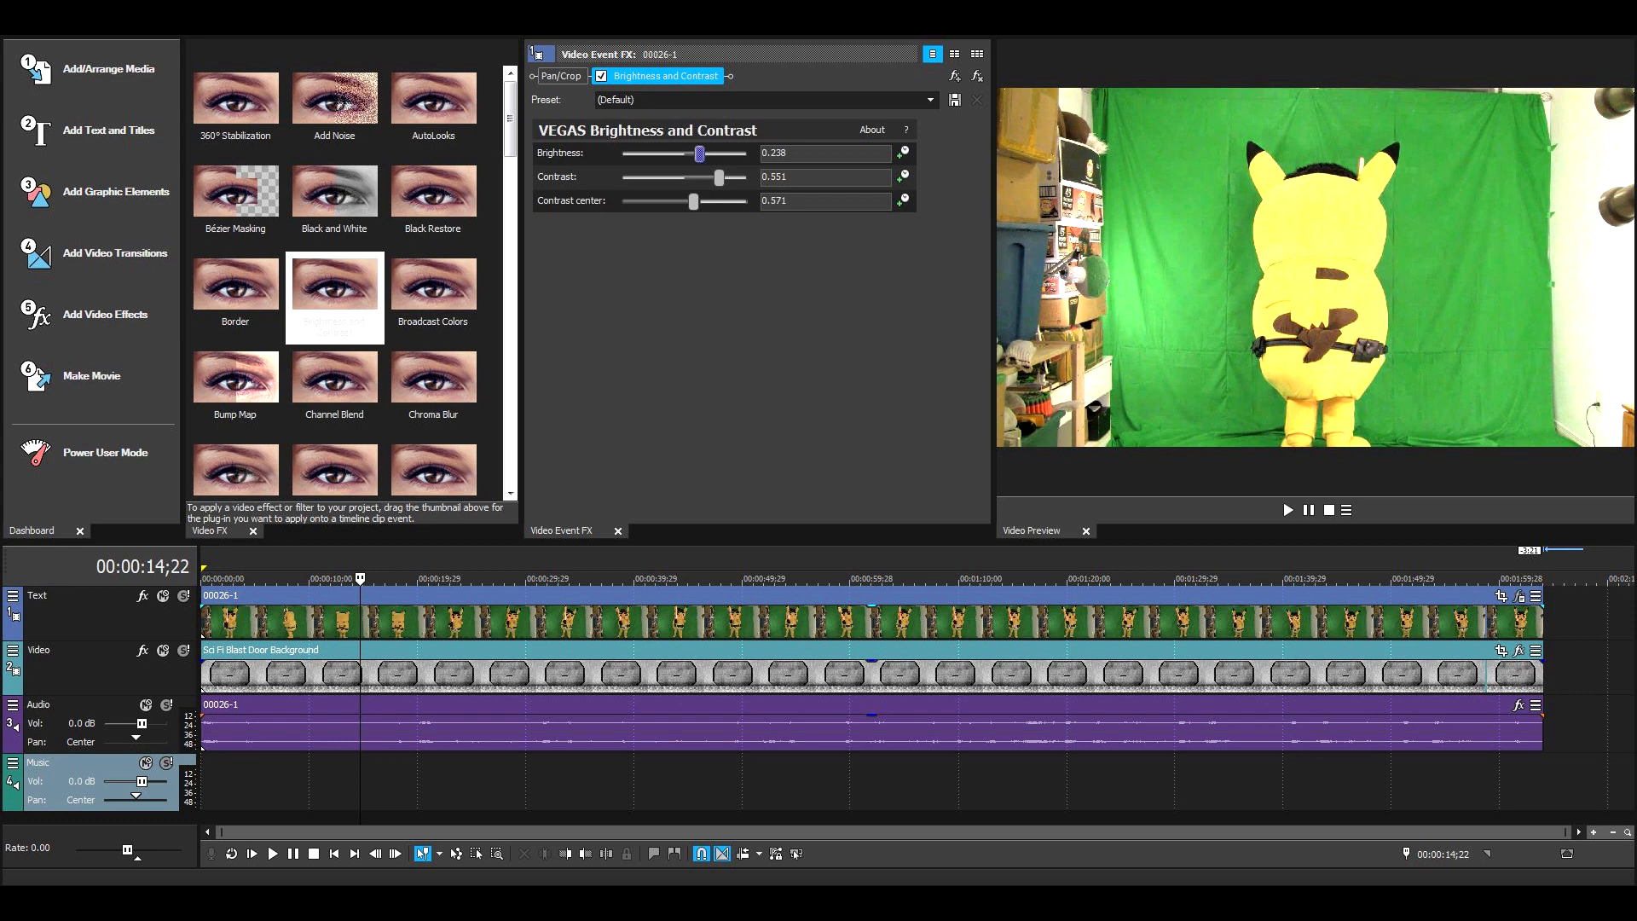
Step: Save the current Brightness and Contrast settings as a preset named "Experiment Green Screen"
{"action": "left_click", "coordinate": [615, 99]}
{"action": "type", "text": "Experiment Green Screen"}
{"action": "left_click", "coordinate": [954, 100]}
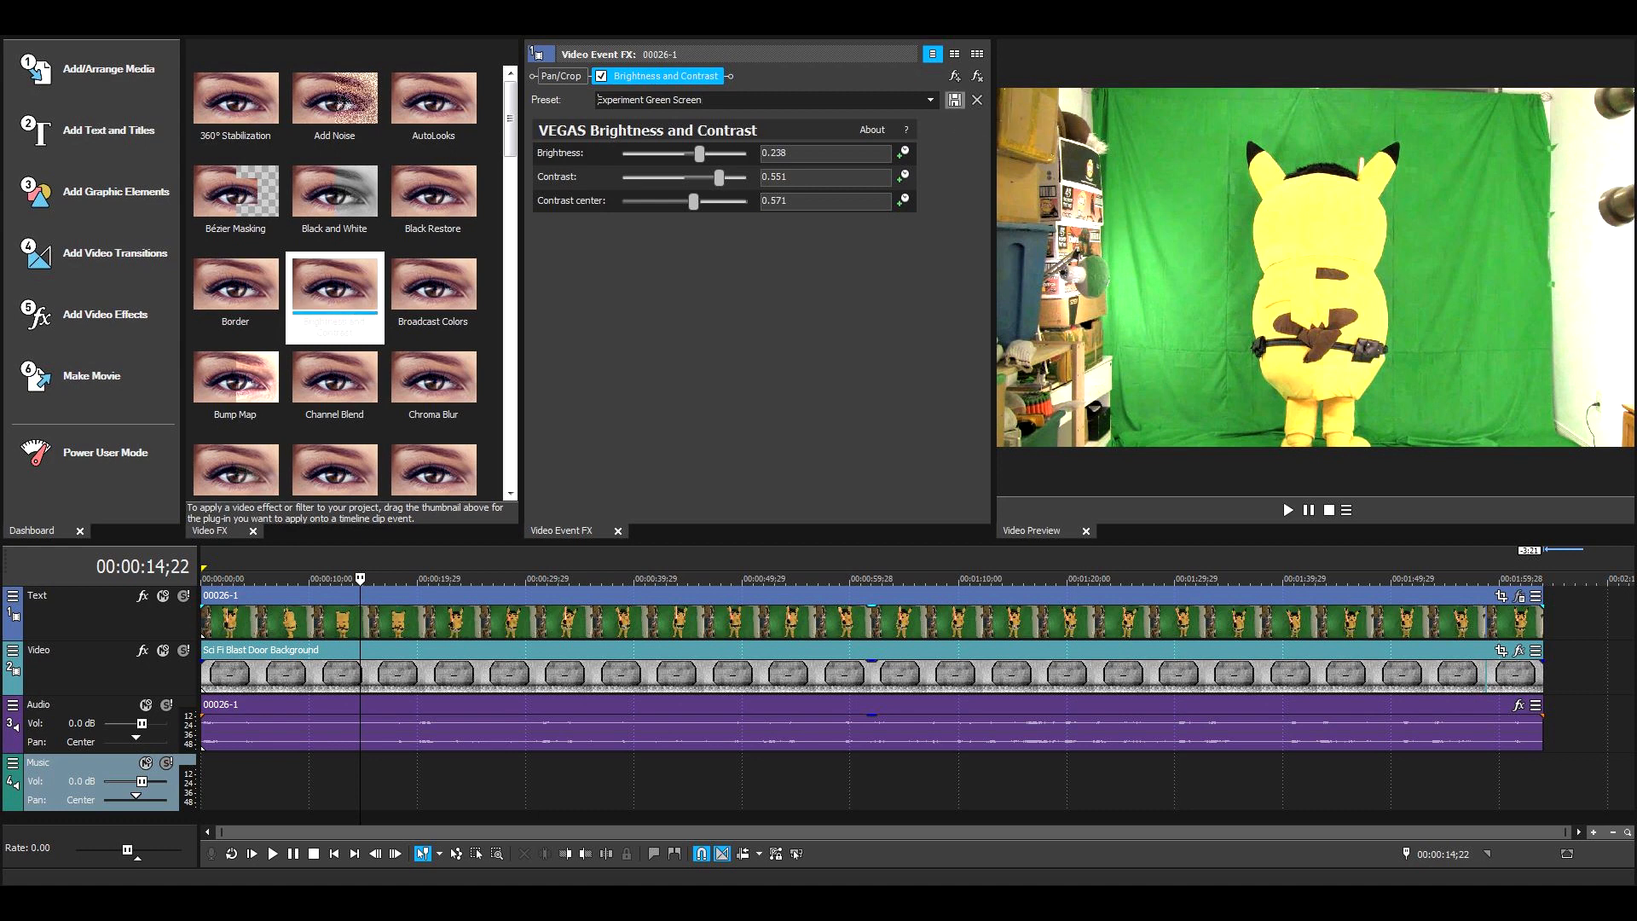
Step: Browse the saved Brightness and Contrast presets and load "Experiment Green Screen"
{"action": "left_click", "coordinate": [930, 99]}
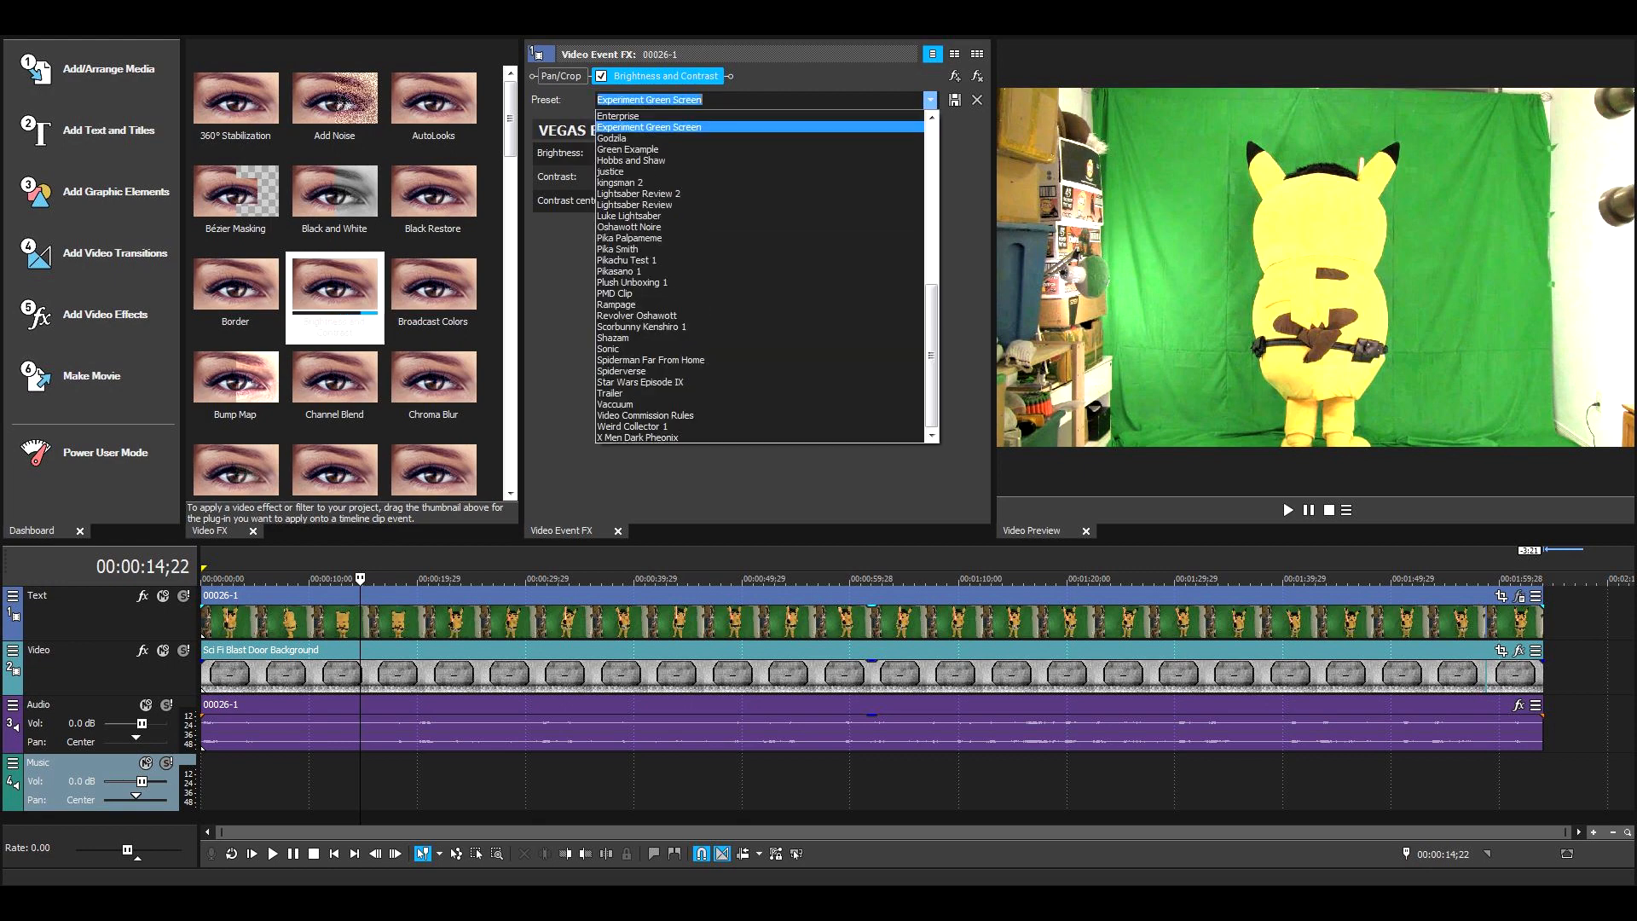
{"action": "left_click_drag", "start_coordinate": [931, 355], "coordinate": [931, 199]}
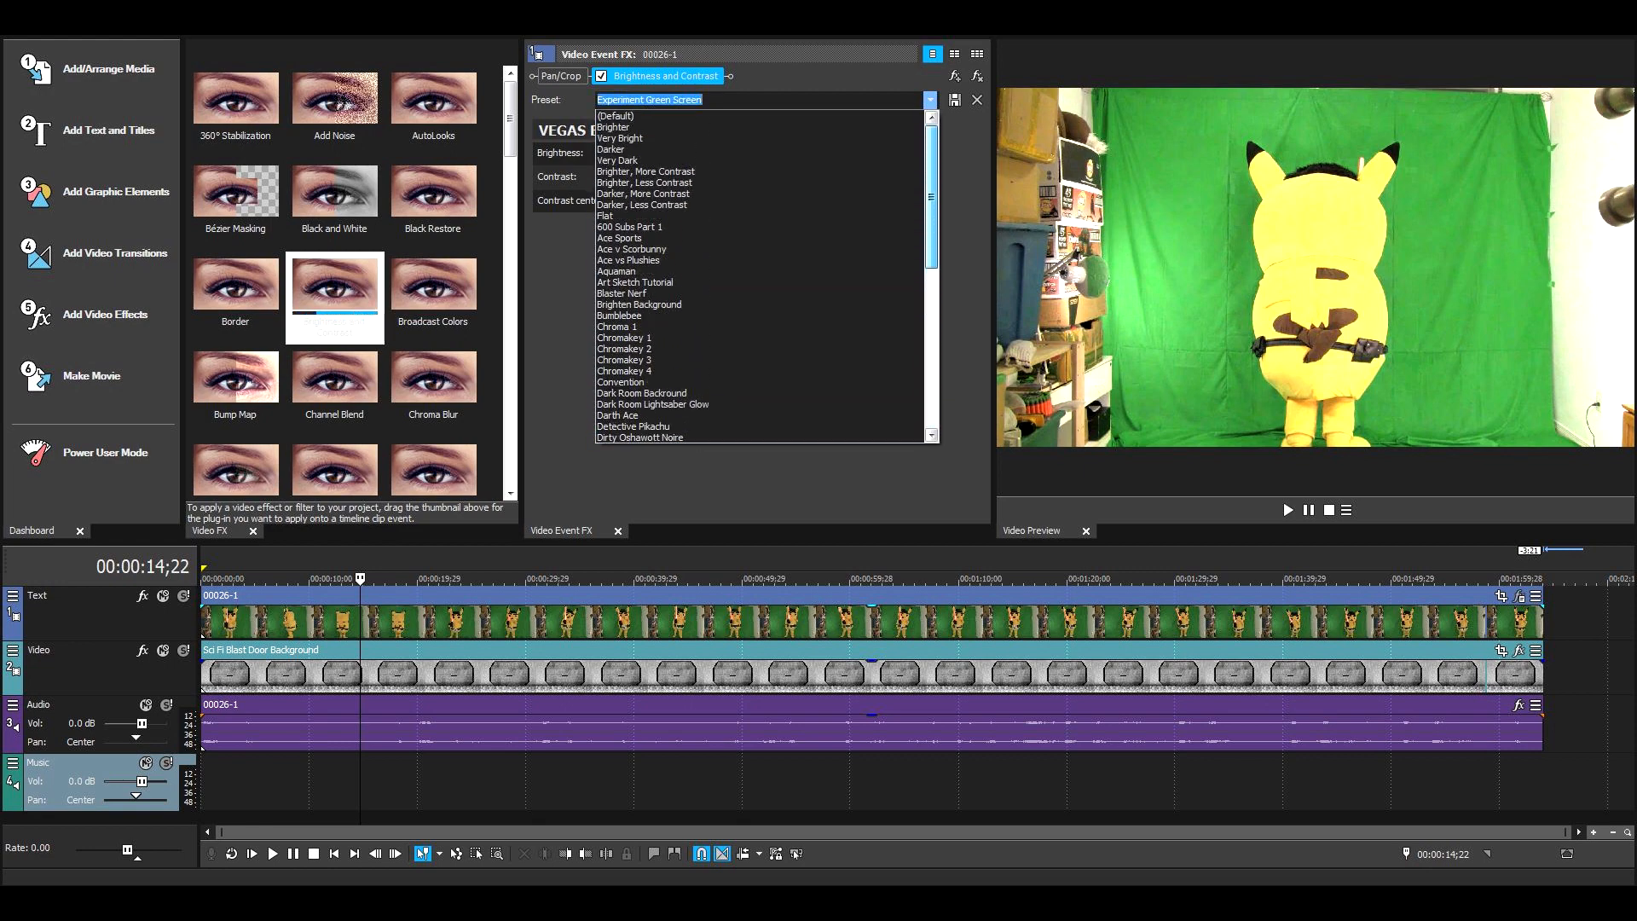
{"action": "scroll", "coordinate": [682, 375], "scroll_direction": "down", "scroll_amount": 4}
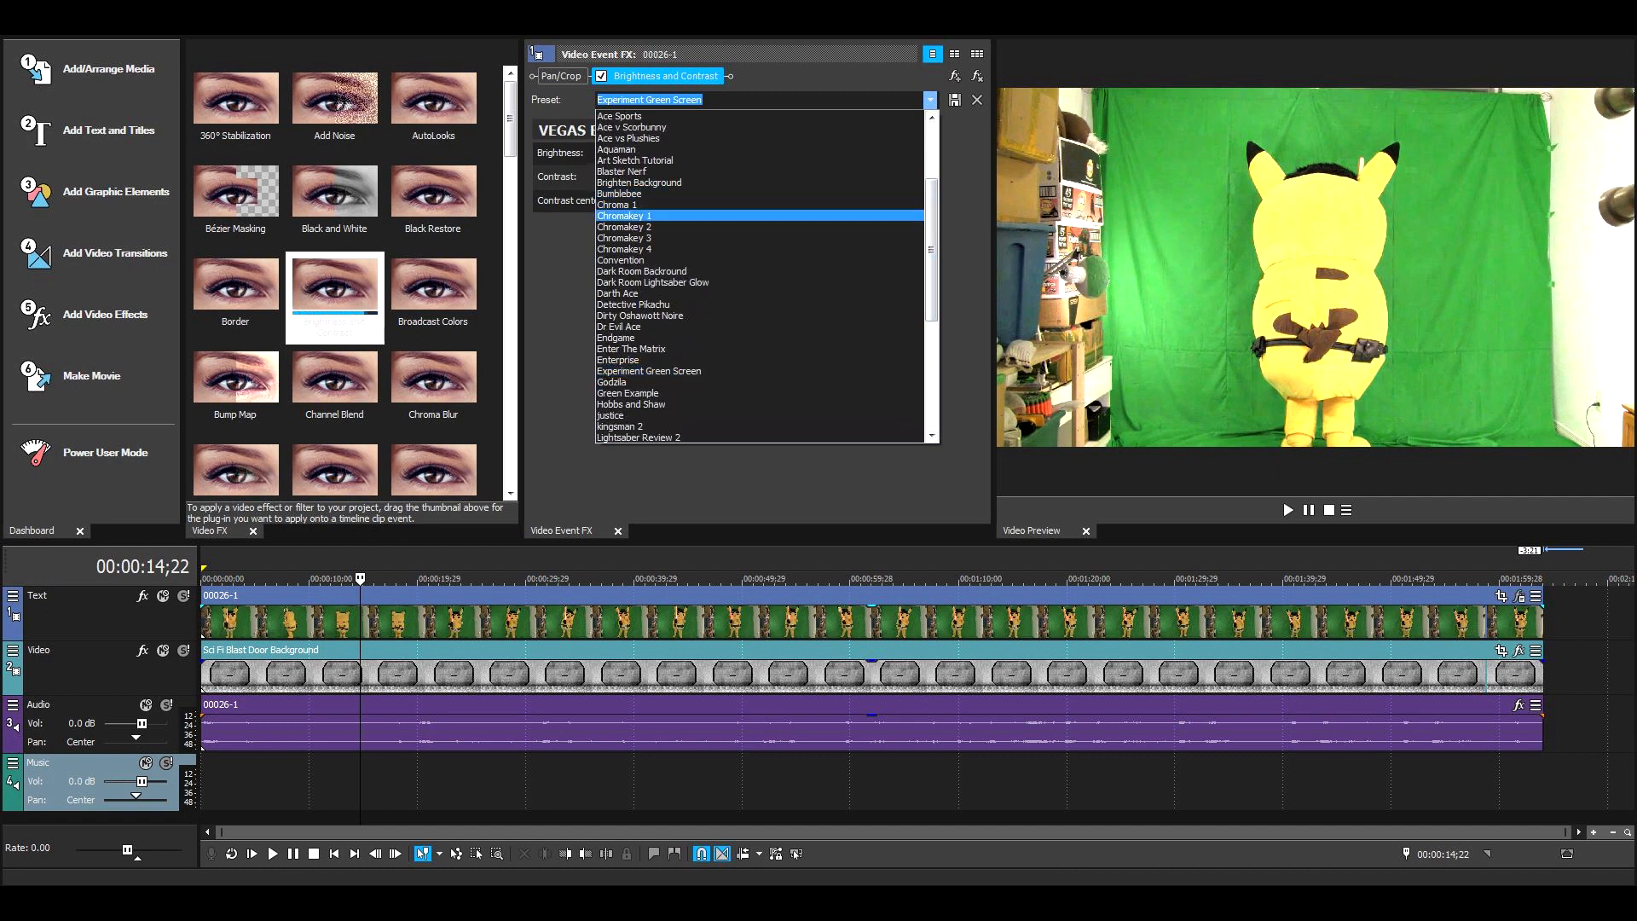
{"action": "scroll", "coordinate": [759, 273], "scroll_direction": "down", "scroll_amount": 2}
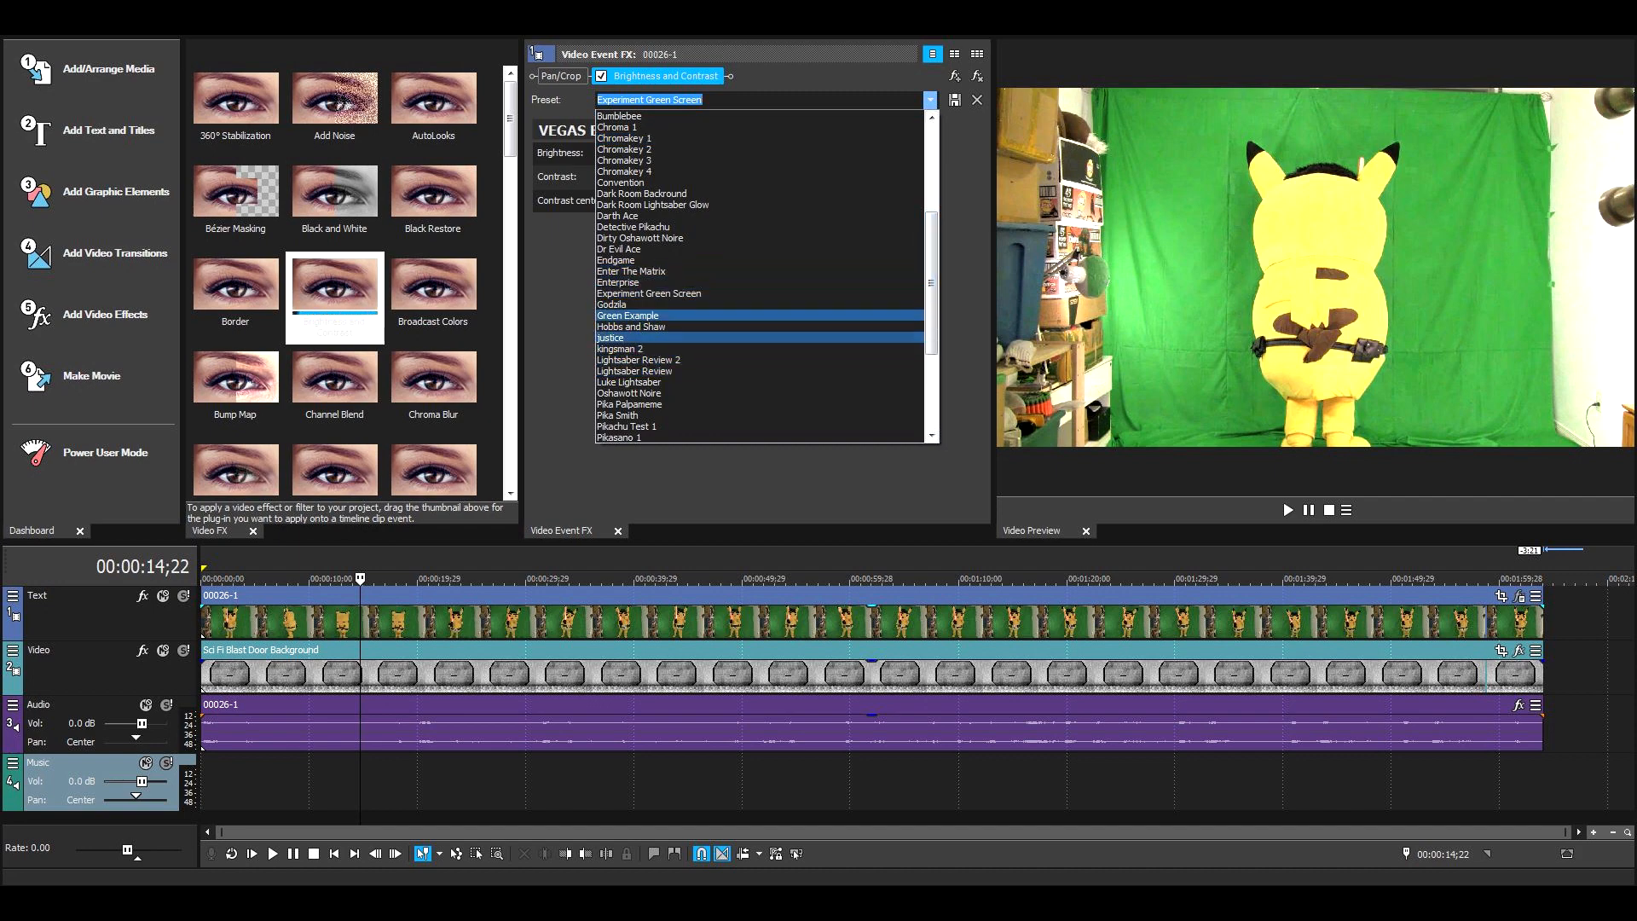
{"action": "left_click", "coordinate": [648, 293]}
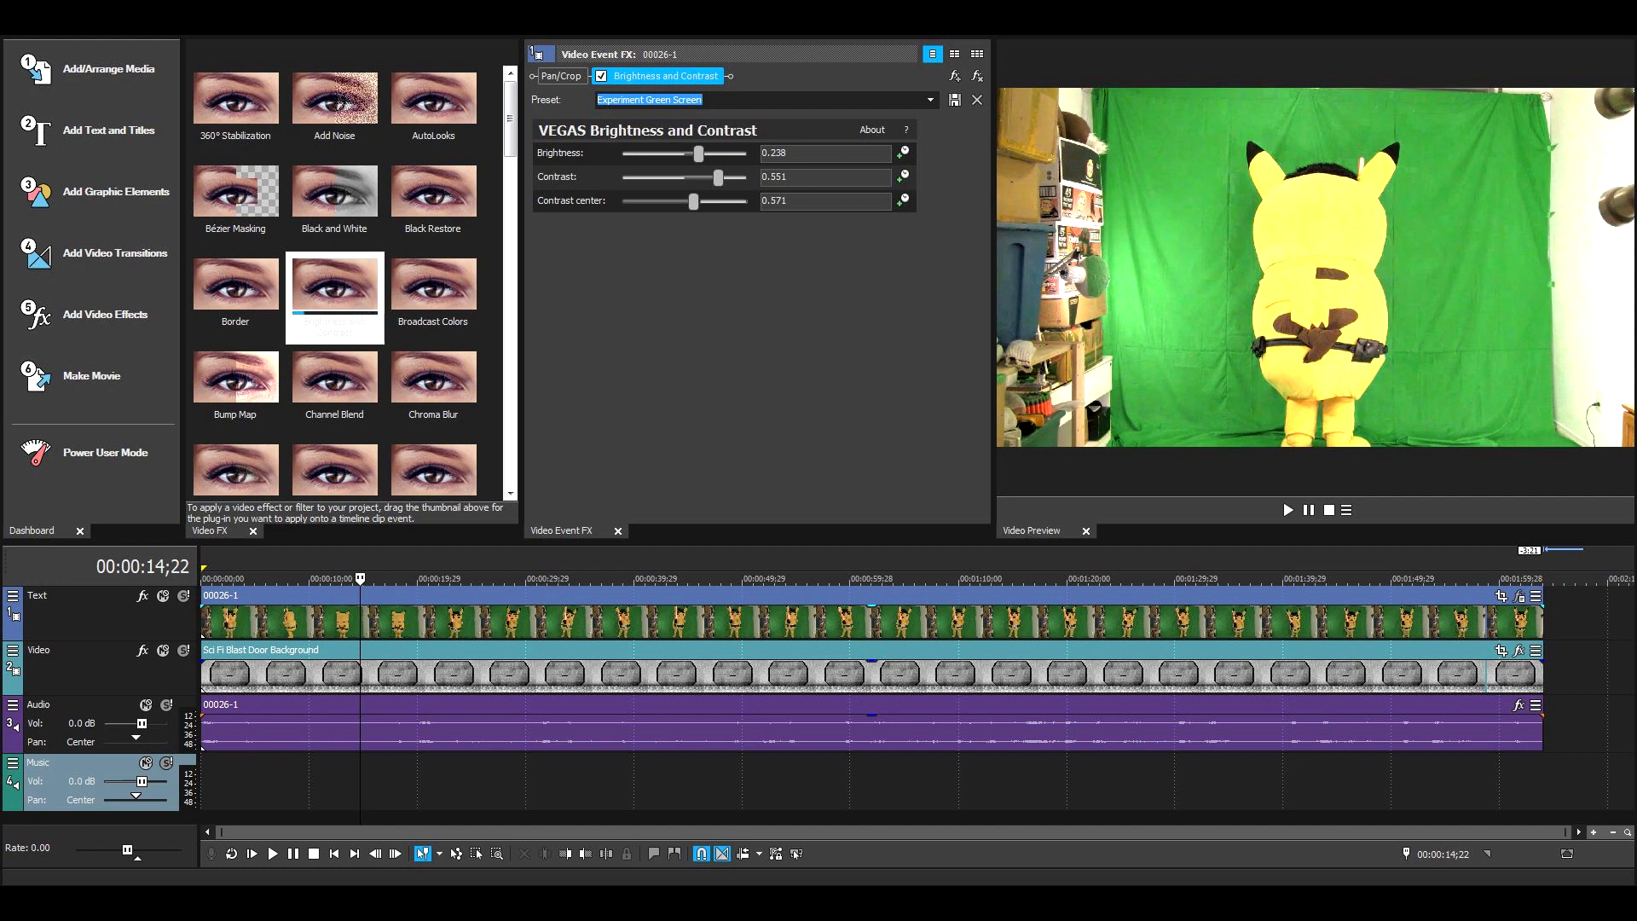
Step: Open Pan/Crop for the 00026-1 clip and crop away the left edge of the frame to a width of about 1,569
{"action": "scroll", "coordinate": [349, 282], "scroll_direction": "down", "scroll_amount": 1}
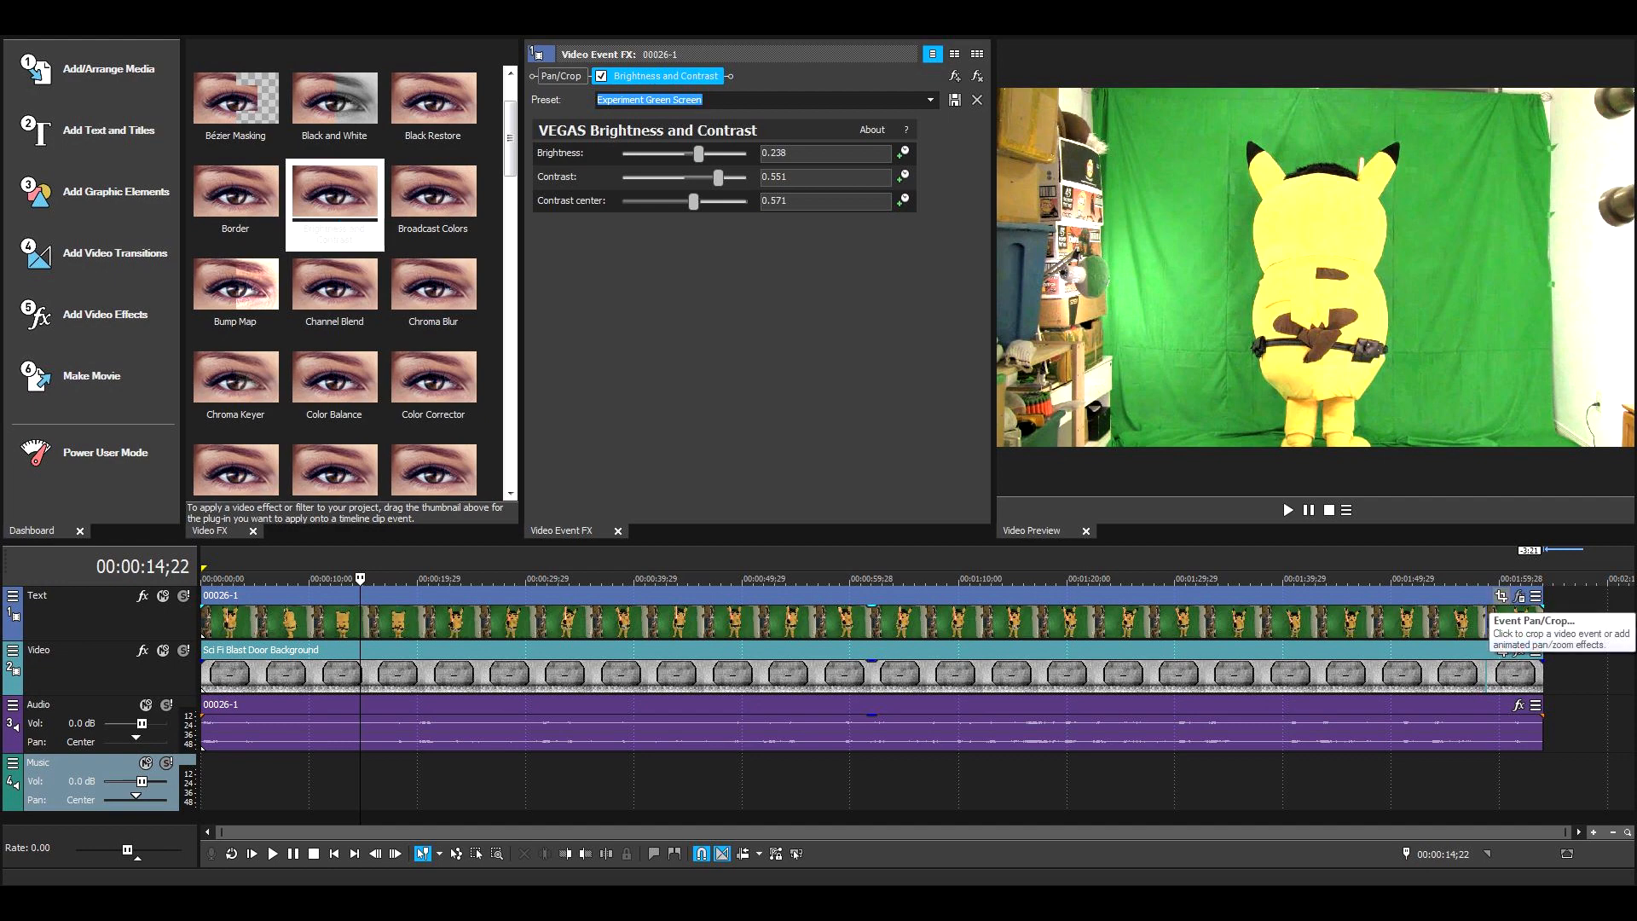
{"action": "left_click", "coordinate": [1501, 595]}
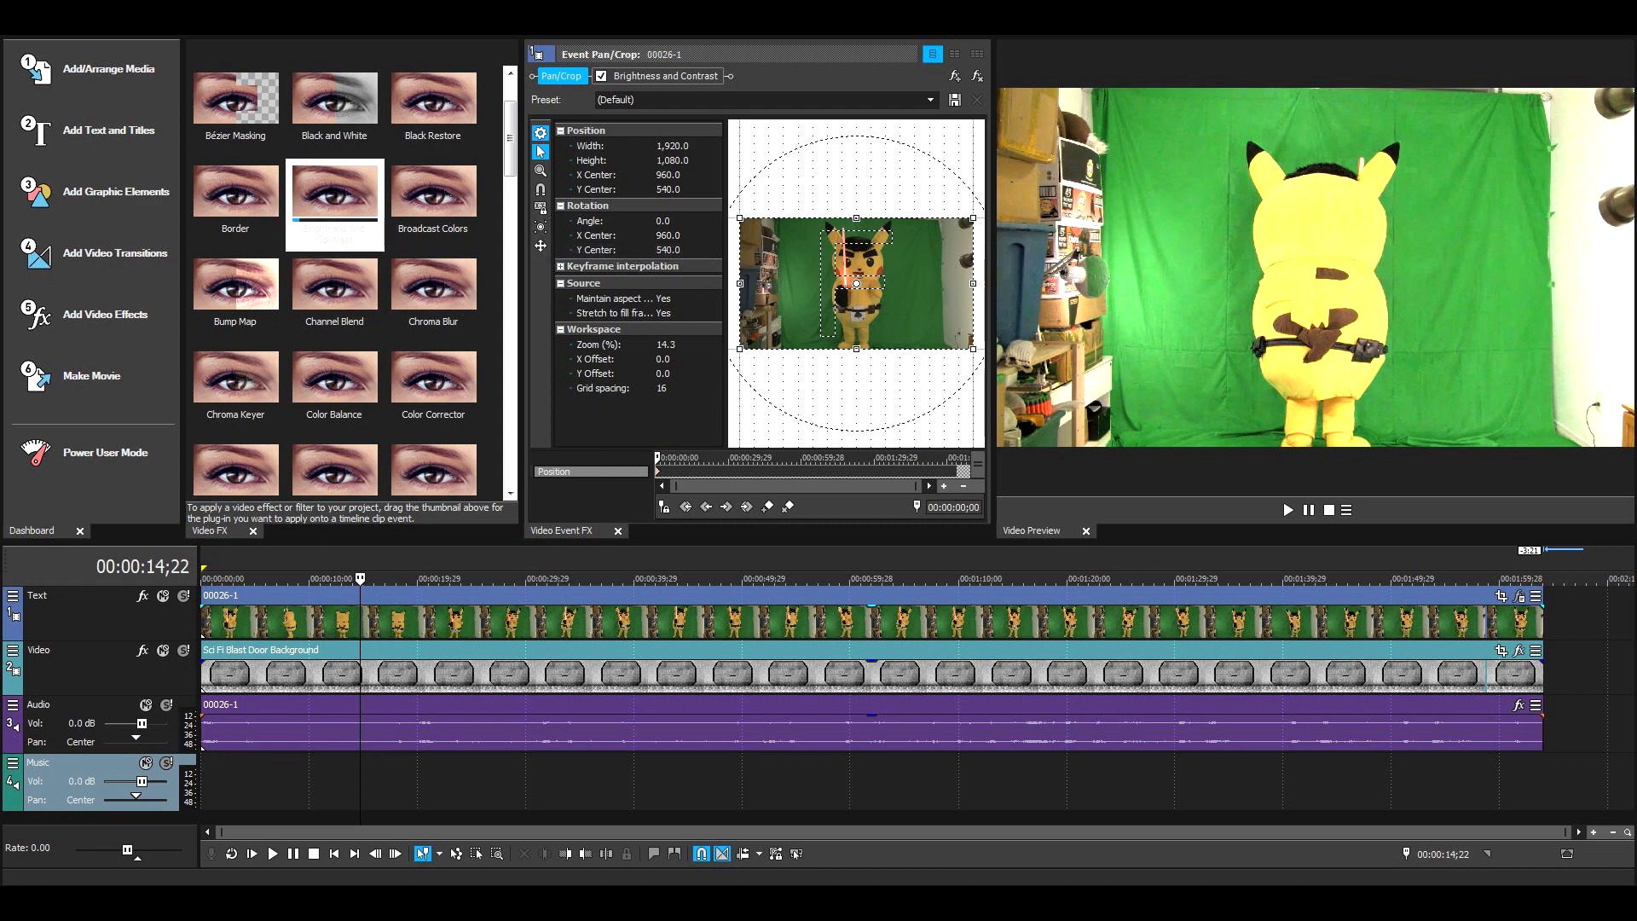
{"action": "left_click_drag", "start_coordinate": [740, 283], "coordinate": [781, 283]}
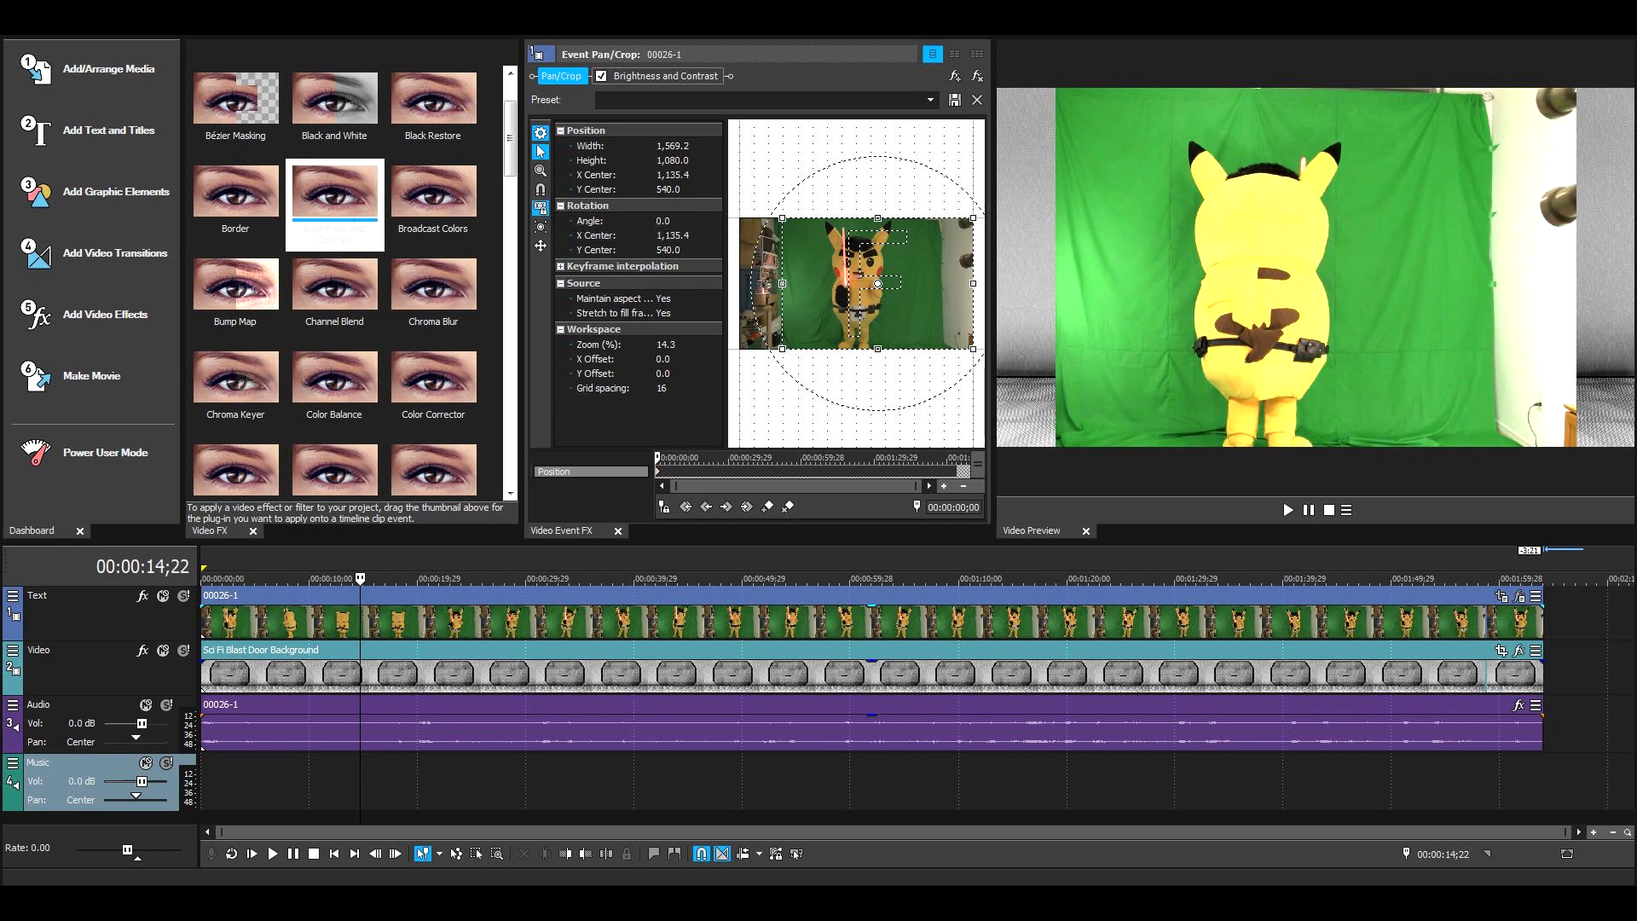
Step: Try adjusting the left and right crop edges with size-about-center and the aspect ratio lock switched on and off
{"action": "left_click_drag", "start_coordinate": [782, 283], "coordinate": [780, 283]}
{"action": "left_click", "coordinate": [539, 227]}
{"action": "left_click_drag", "start_coordinate": [779, 283], "coordinate": [780, 283]}
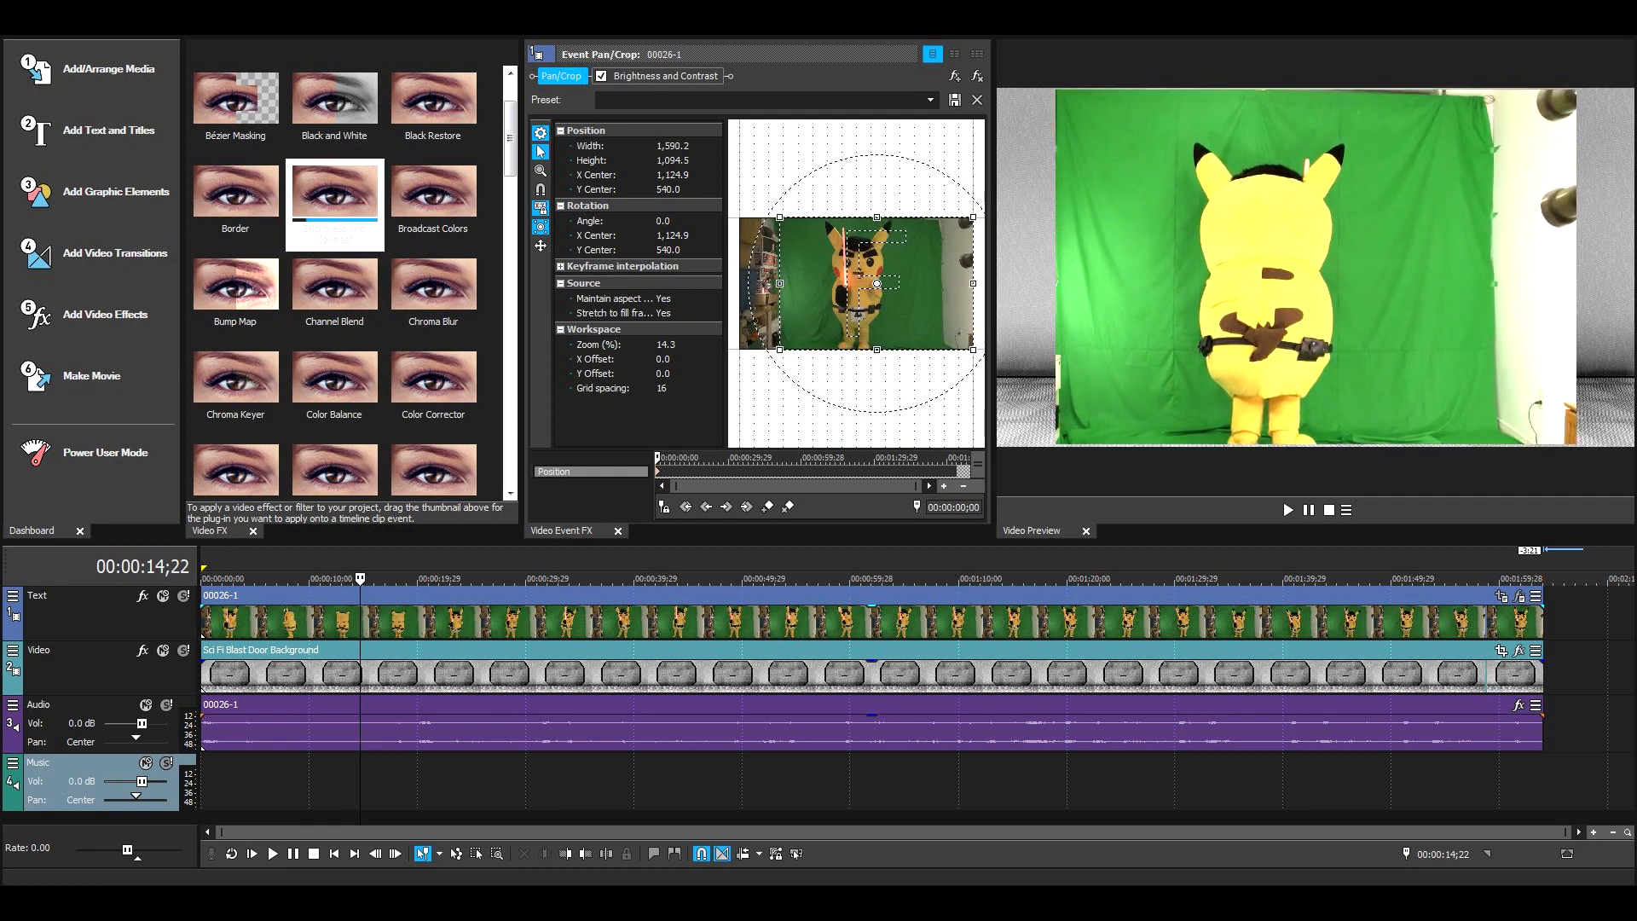
{"action": "left_click", "coordinate": [540, 208]}
{"action": "left_click_drag", "start_coordinate": [779, 283], "coordinate": [781, 283]}
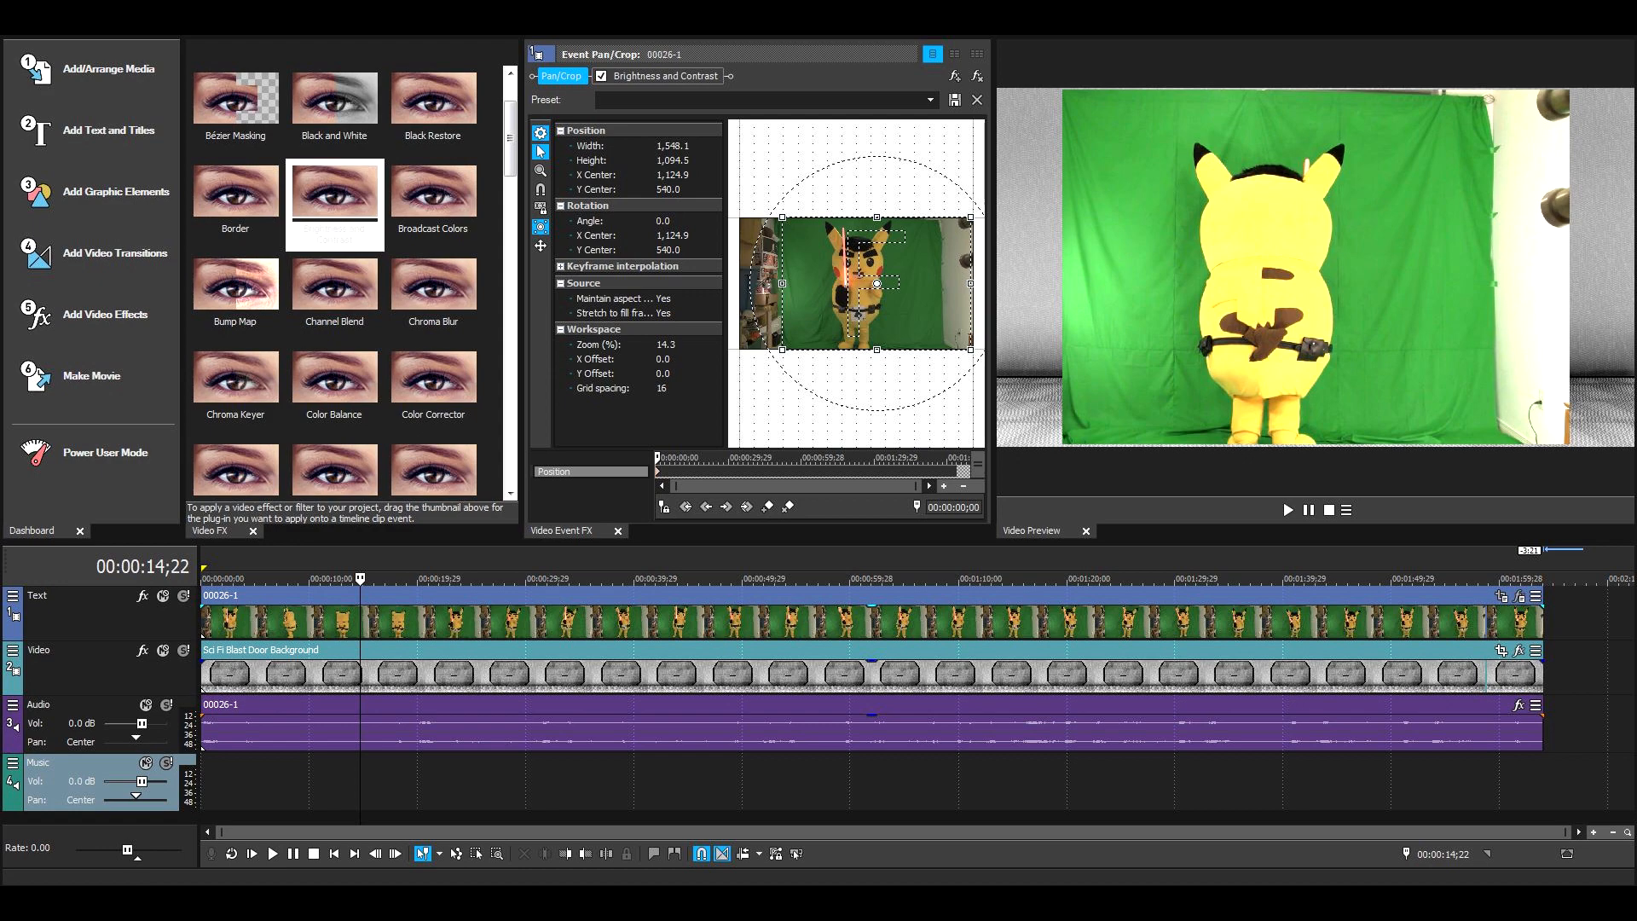
{"action": "left_click_drag", "start_coordinate": [970, 283], "coordinate": [973, 283]}
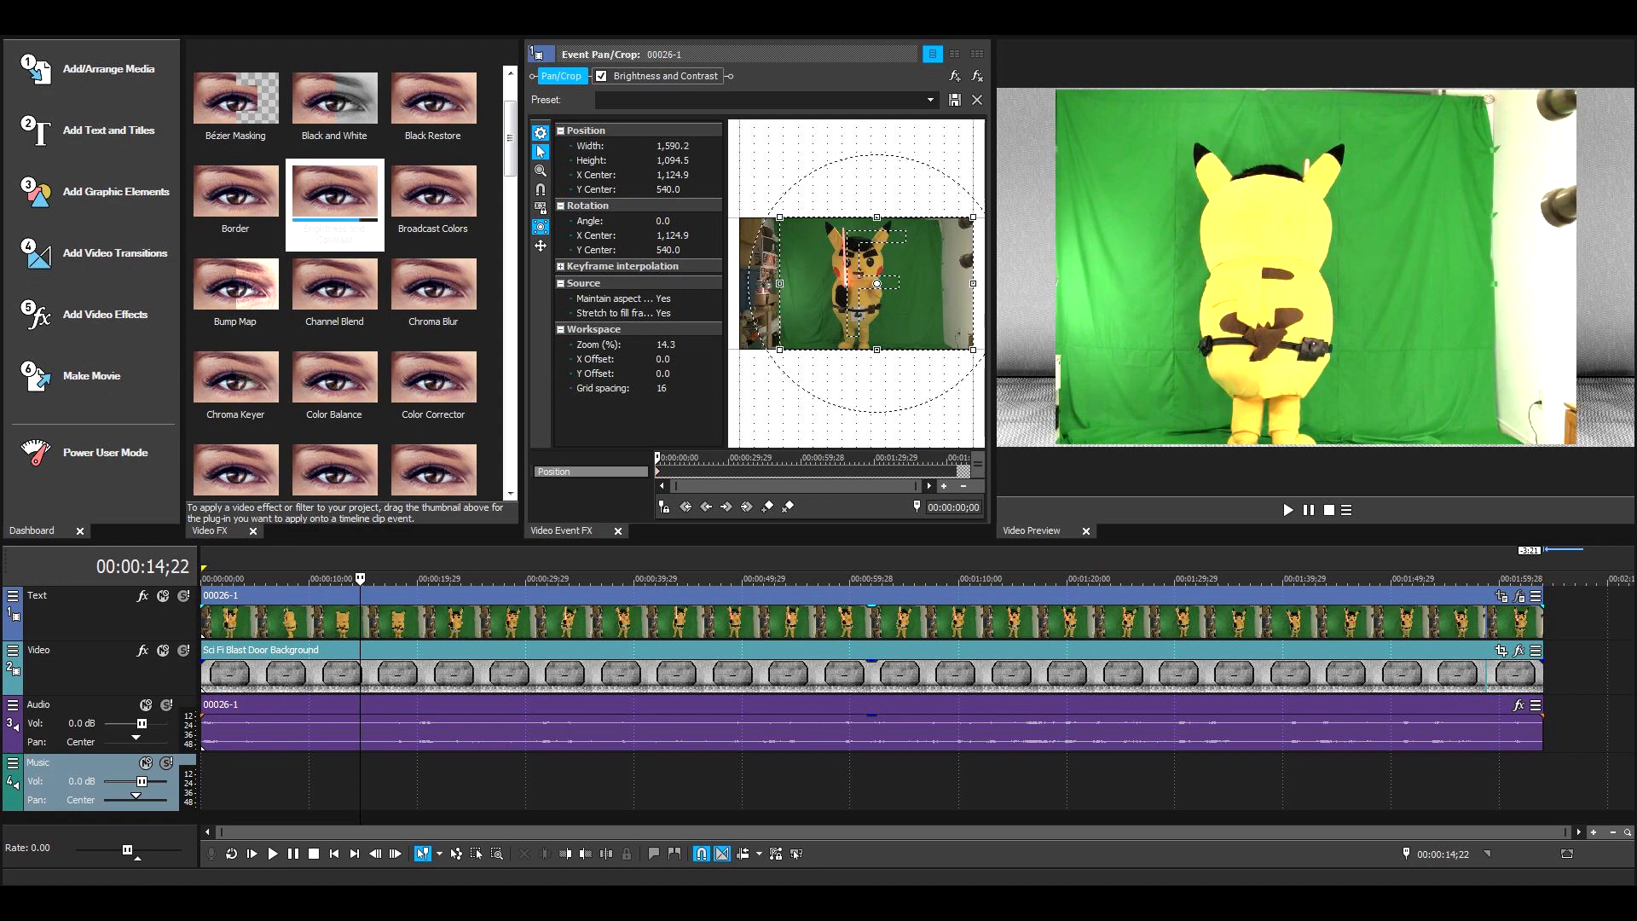
Step: Undo the latest pan/crop edge adjustments, back to the first left-edge crop, with size-about-center off
{"action": "left_click", "coordinate": [540, 226]}
{"action": "left_click", "coordinate": [540, 226]}
{"action": "left_click", "coordinate": [53, 26]}
{"action": "left_click", "coordinate": [102, 46]}
{"action": "left_click", "coordinate": [53, 26]}
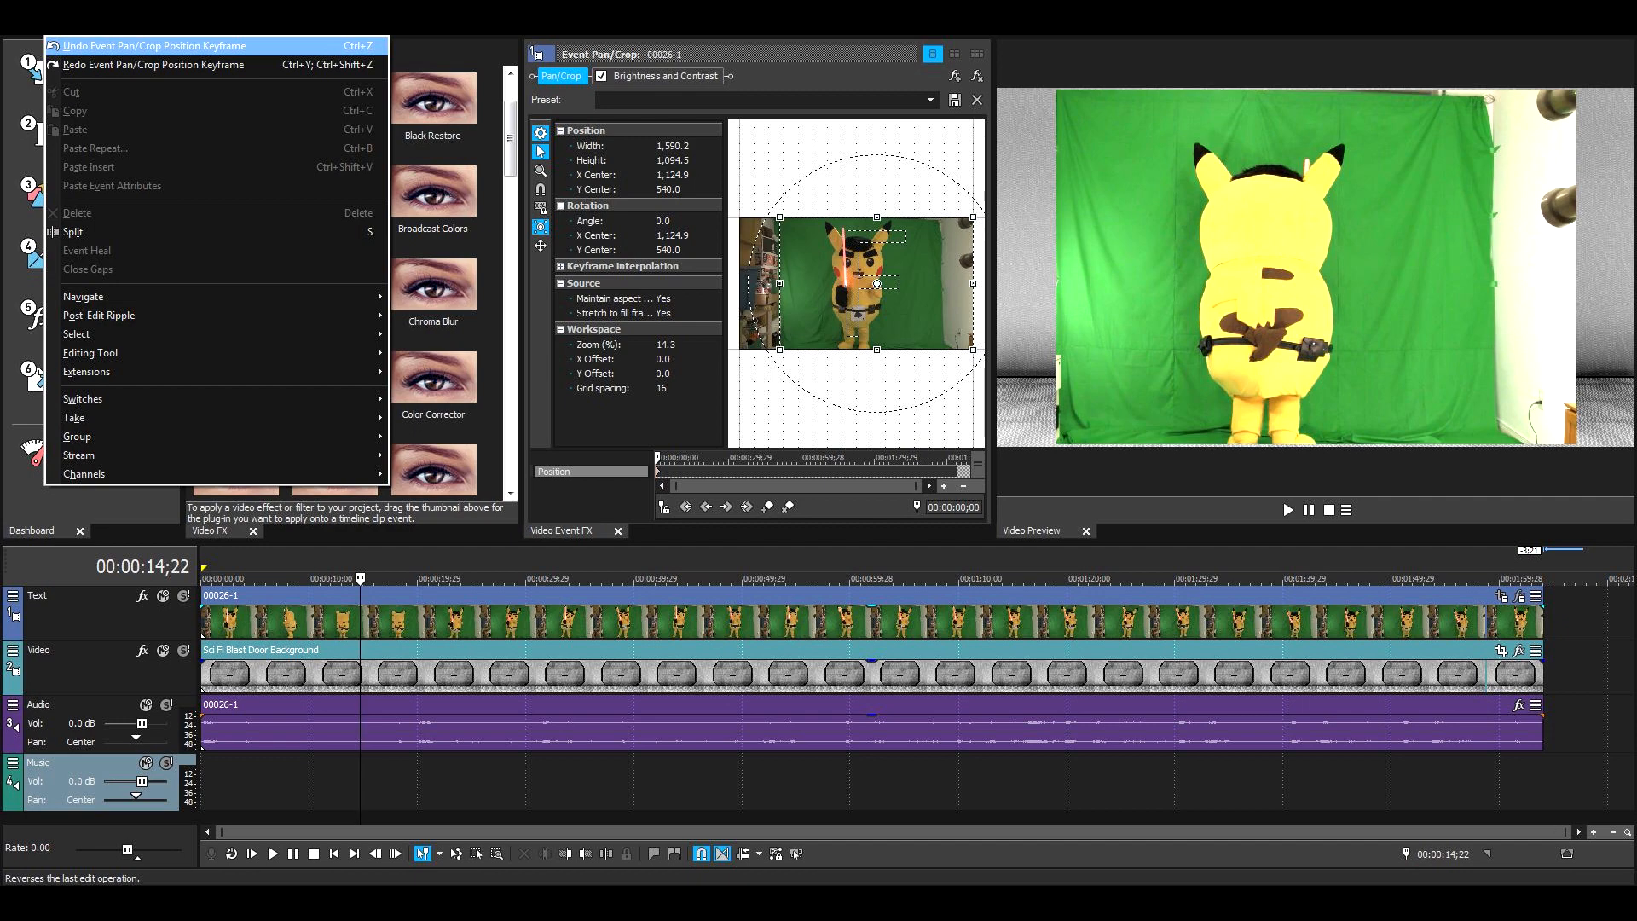
{"action": "left_click", "coordinate": [103, 46]}
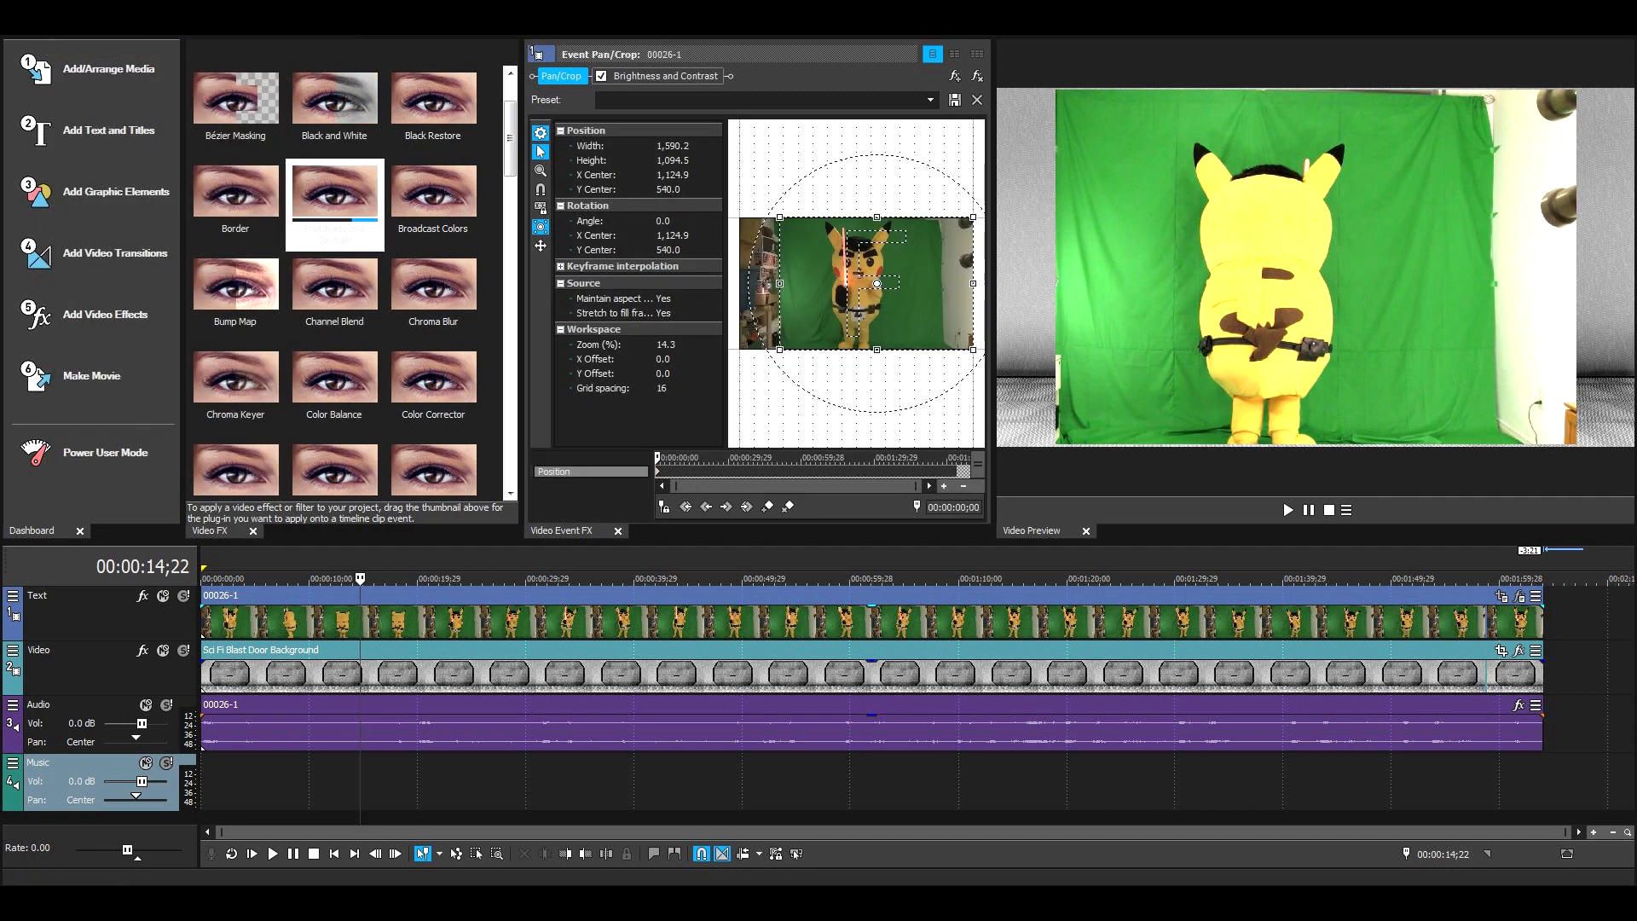
{"action": "left_click", "coordinate": [53, 26]}
{"action": "left_click", "coordinate": [103, 46]}
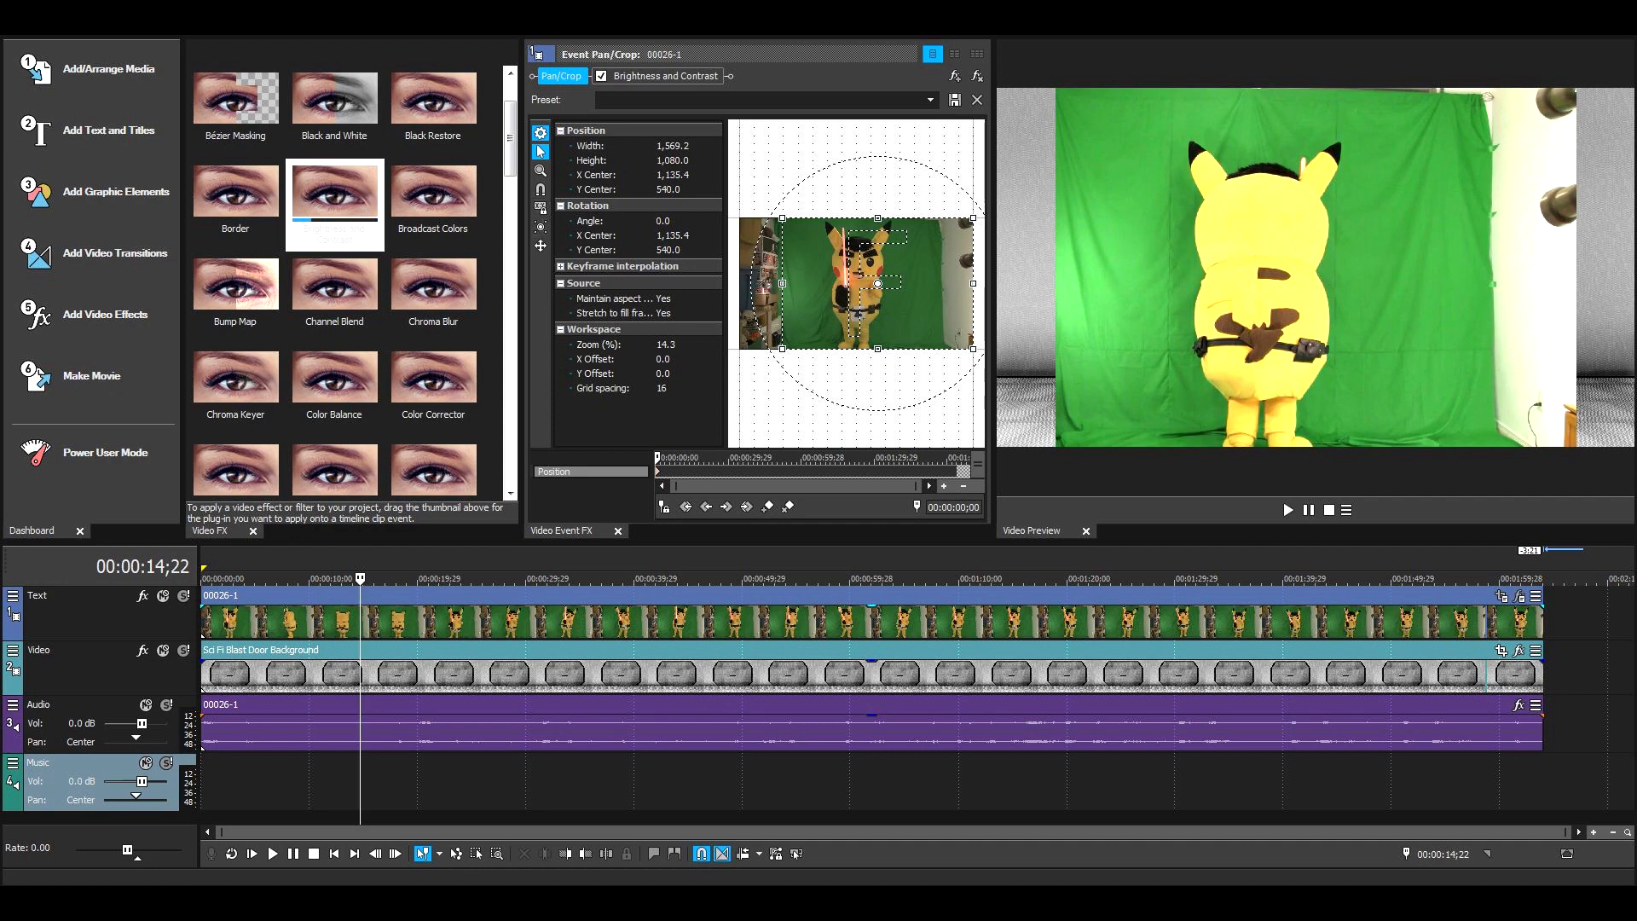
Step: Crop the right edge of the frame to a width of about 1,246 and the top edge to a height of about 1,052
{"action": "left_click_drag", "start_coordinate": [973, 283], "coordinate": [934, 283]}
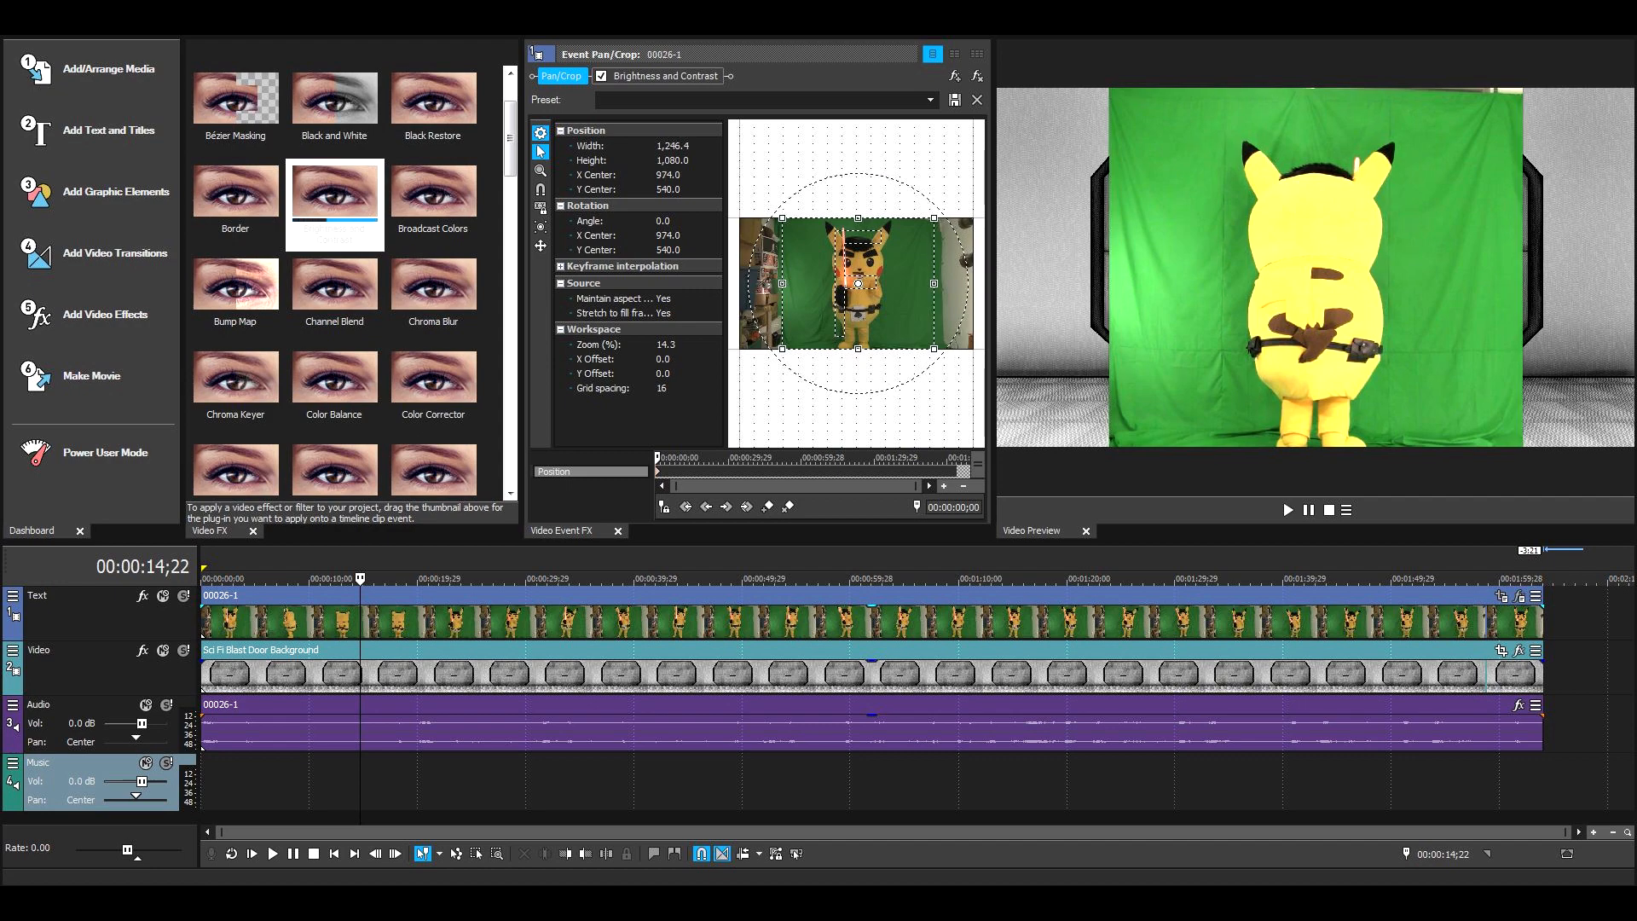
{"action": "left_click_drag", "start_coordinate": [858, 218], "coordinate": [858, 221]}
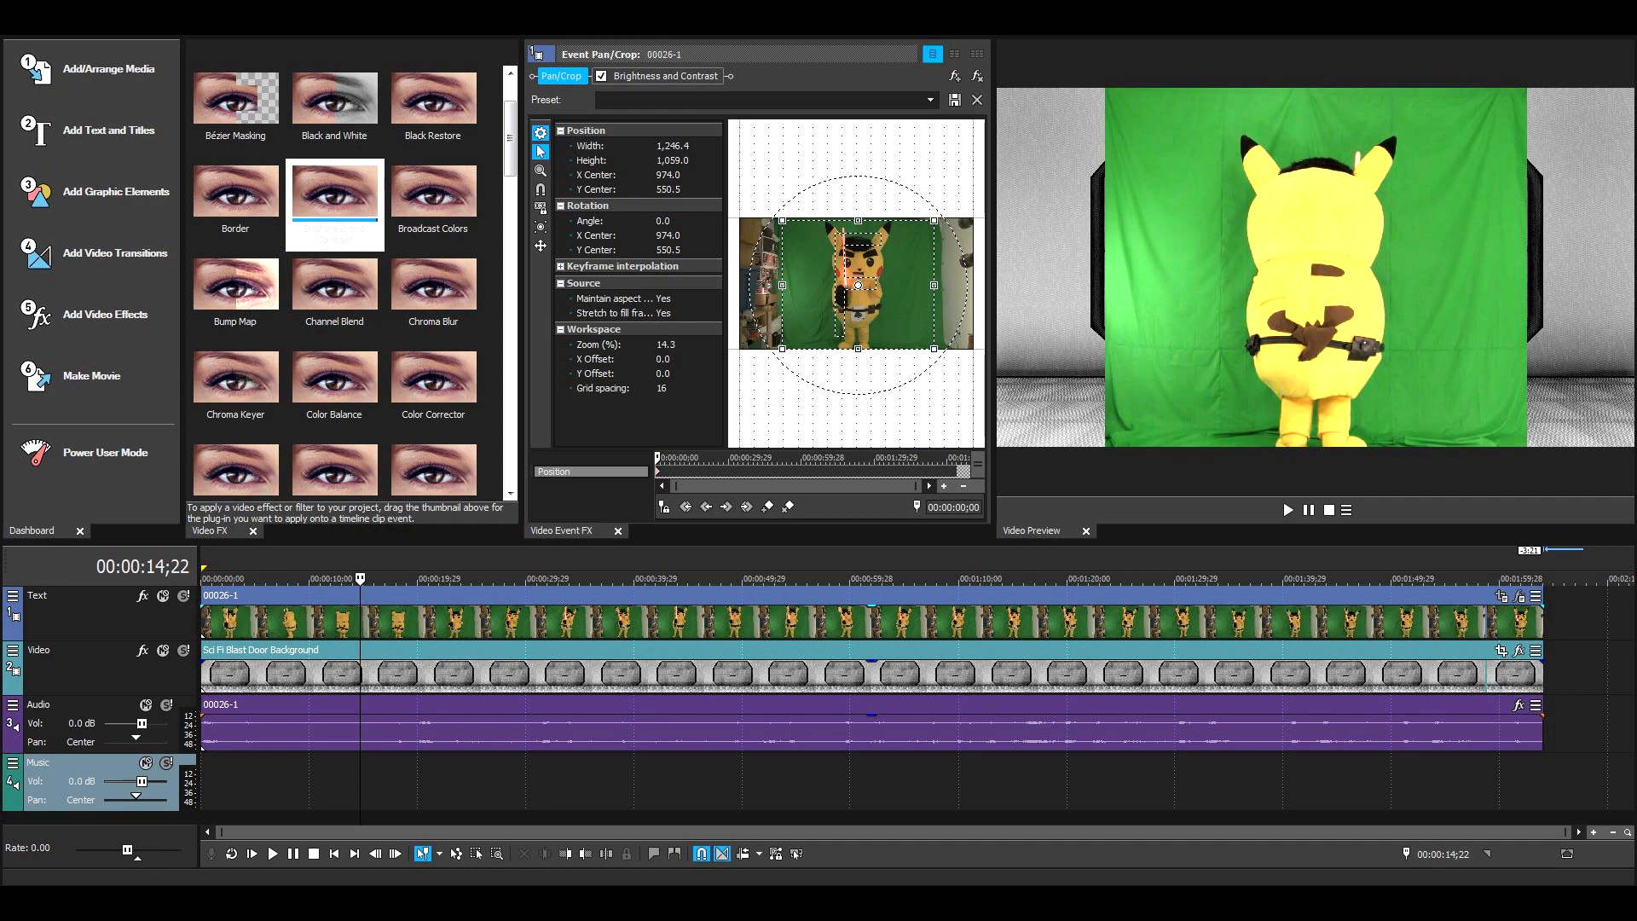
{"action": "left_click_drag", "start_coordinate": [858, 221], "coordinate": [858, 221]}
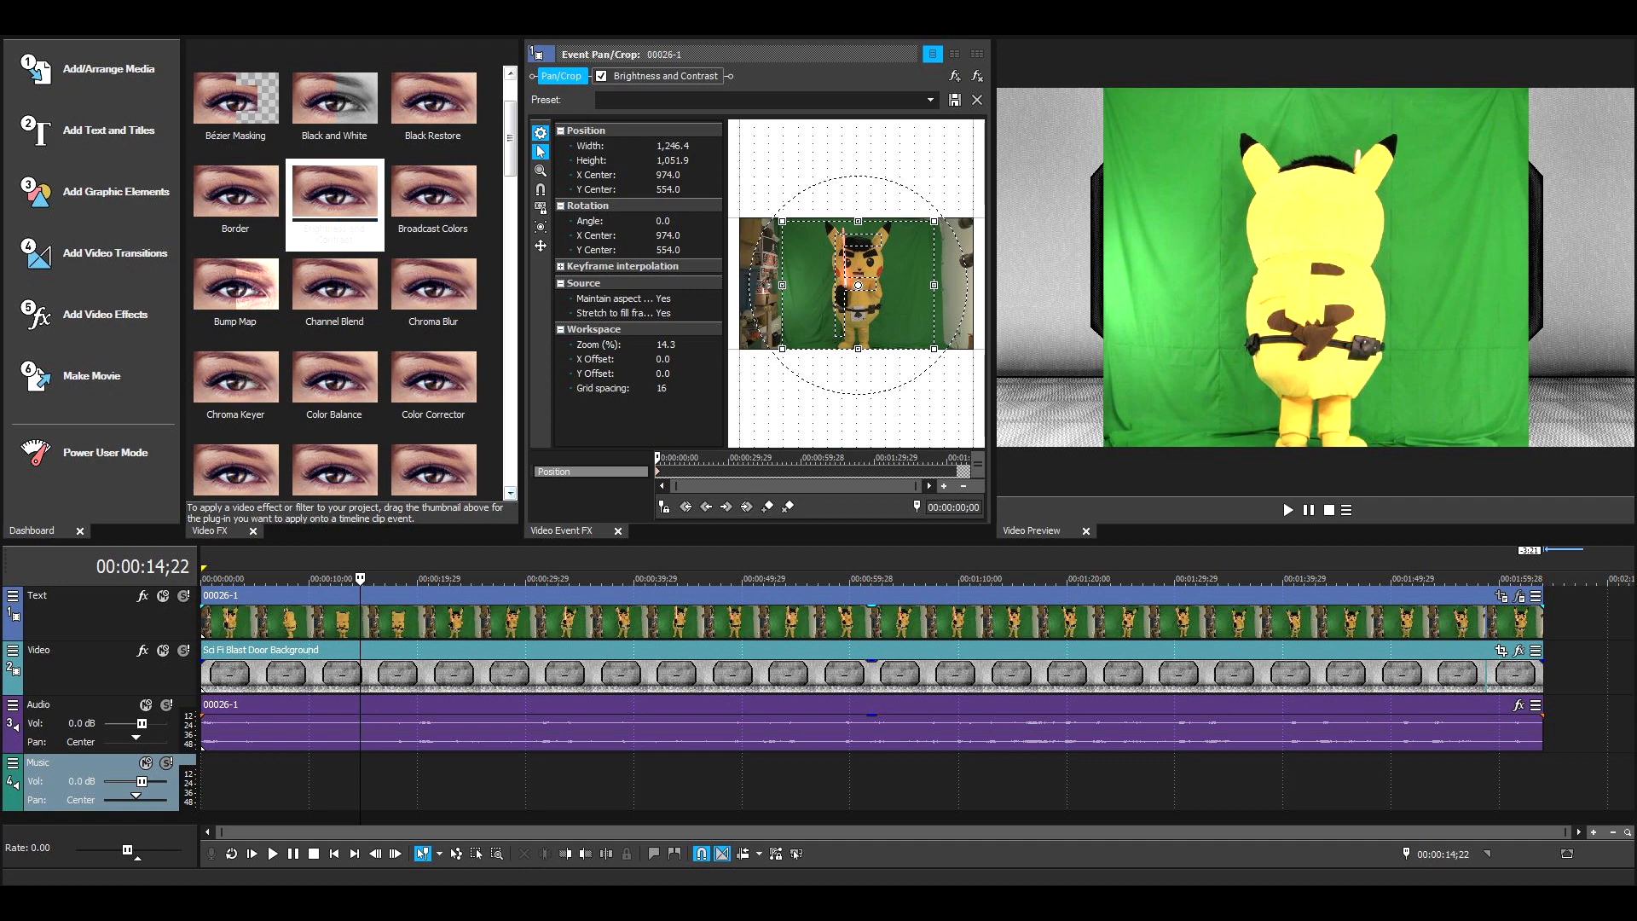
Step: Apply the Chroma Keyer video effect to the 00026-1 clip and set its high threshold to 0.000
{"action": "scroll", "coordinate": [510, 154], "scroll_direction": "down", "scroll_amount": 1}
{"action": "scroll", "coordinate": [334, 110], "scroll_direction": "down", "scroll_amount": 1}
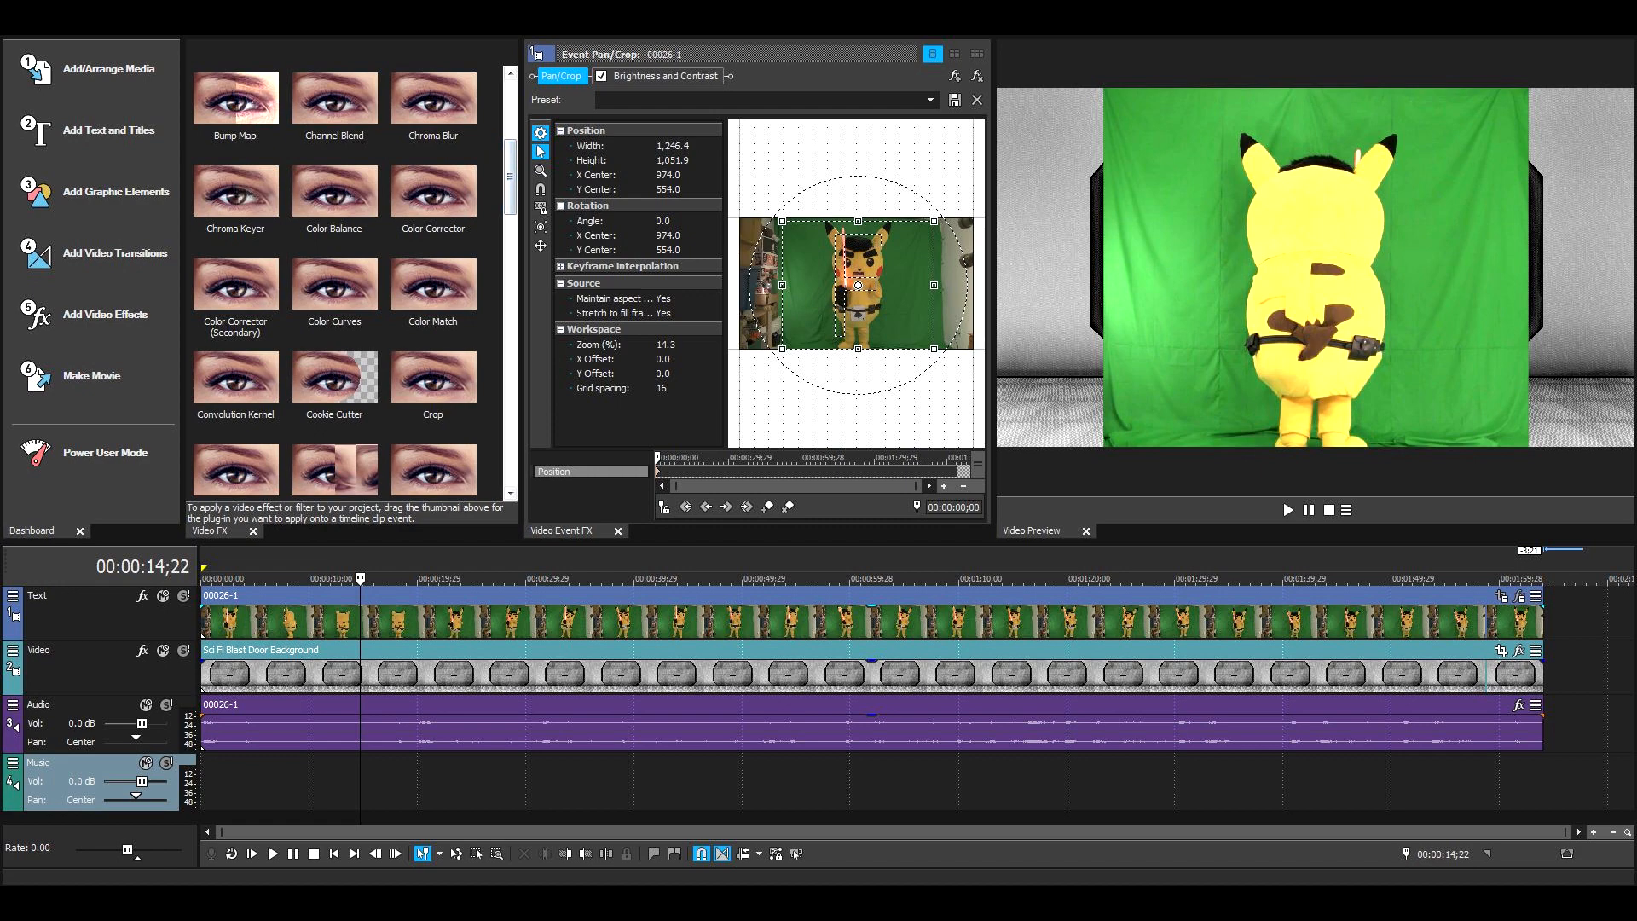
{"action": "scroll", "coordinate": [334, 111], "scroll_direction": "up", "scroll_amount": 1}
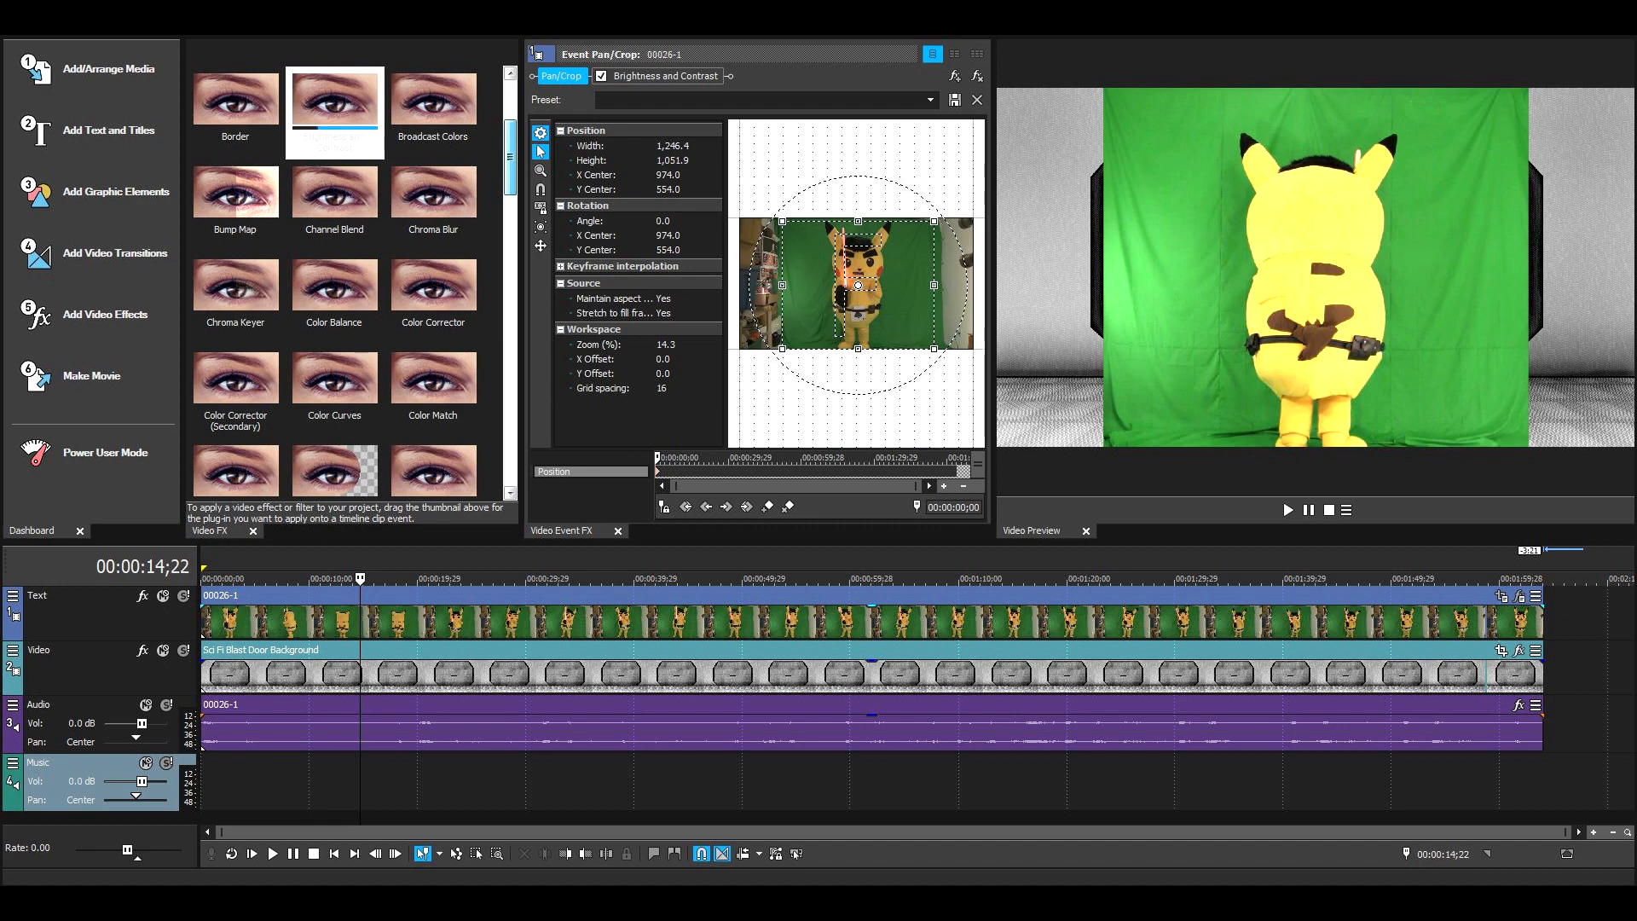
{"action": "left_click_drag", "start_coordinate": [509, 157], "coordinate": [510, 157]}
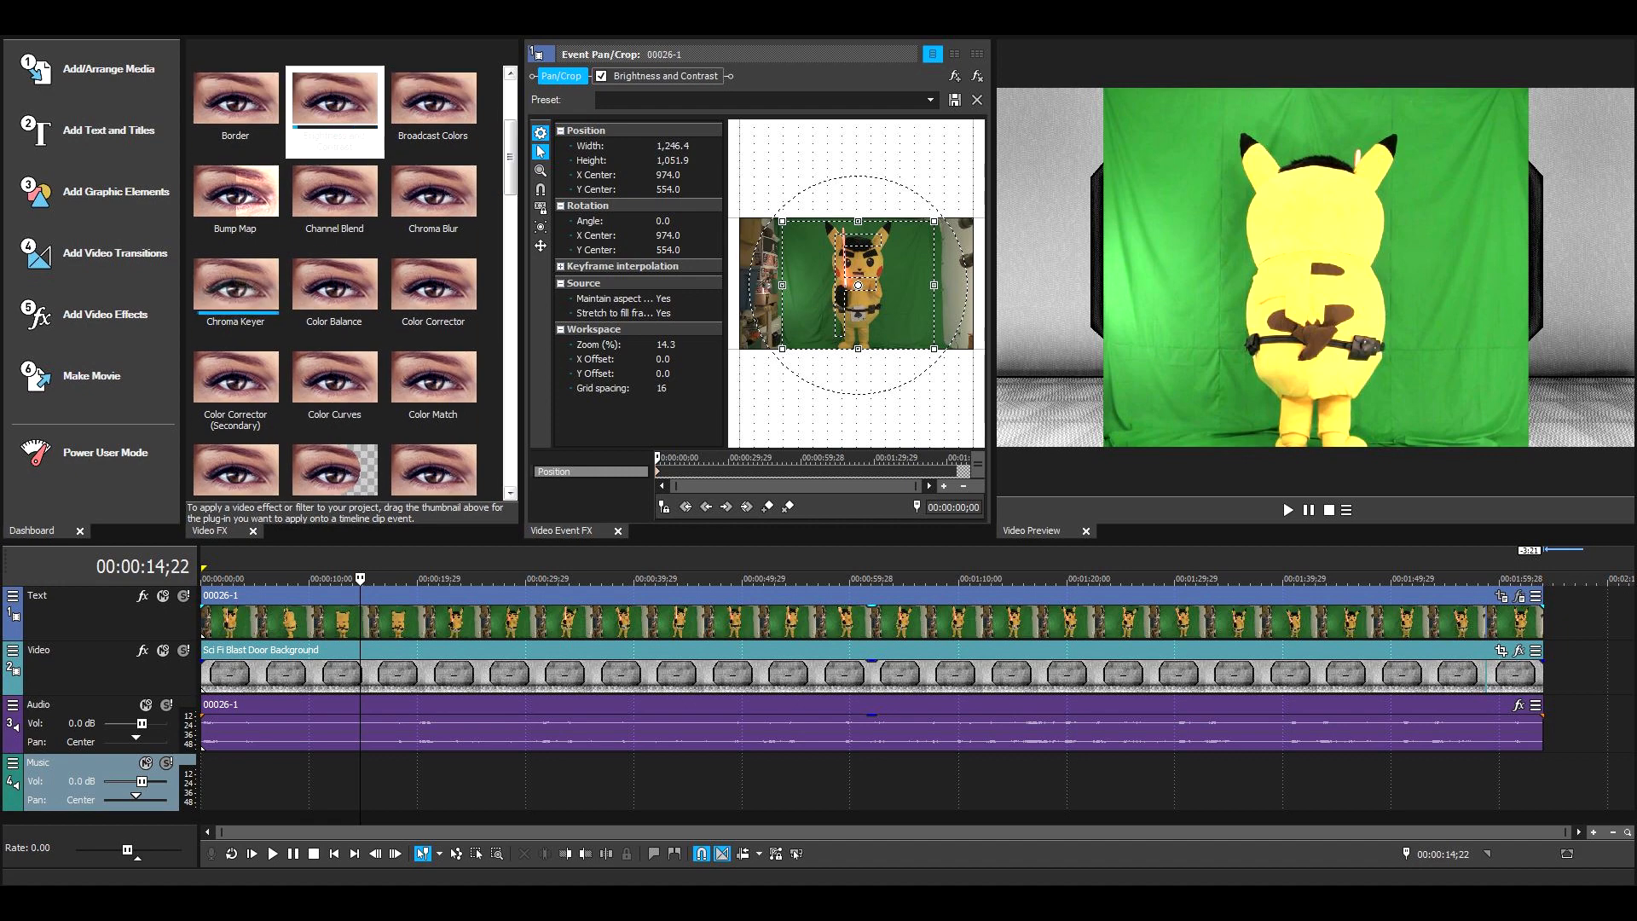
{"action": "left_click", "coordinate": [236, 289]}
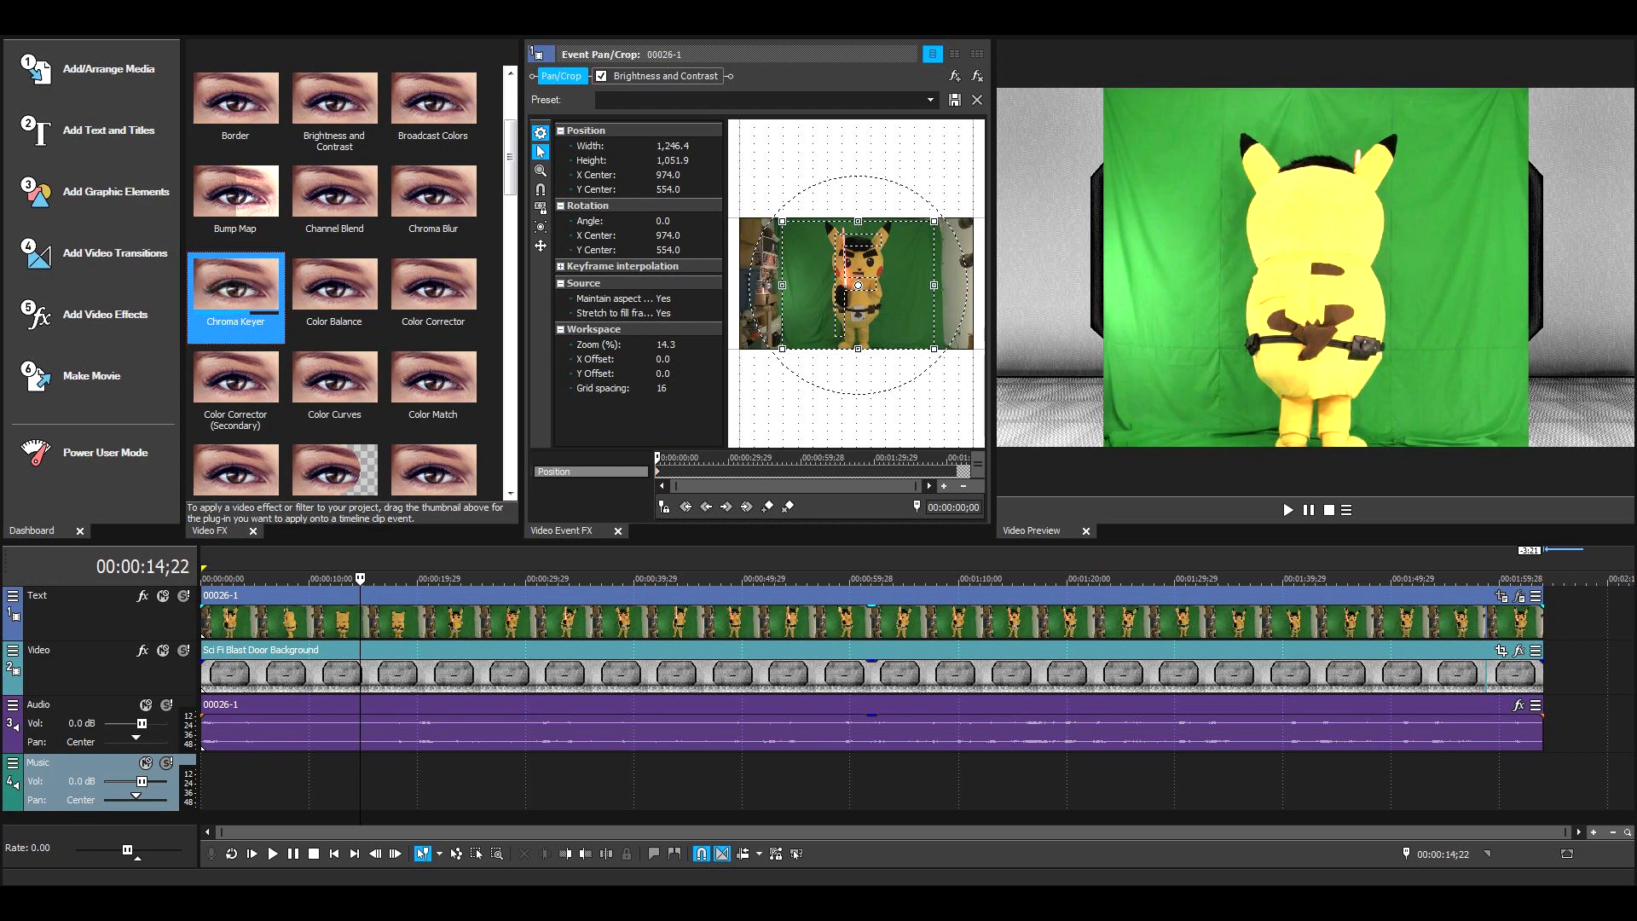
{"action": "left_click_drag", "start_coordinate": [235, 289], "coordinate": [359, 620]}
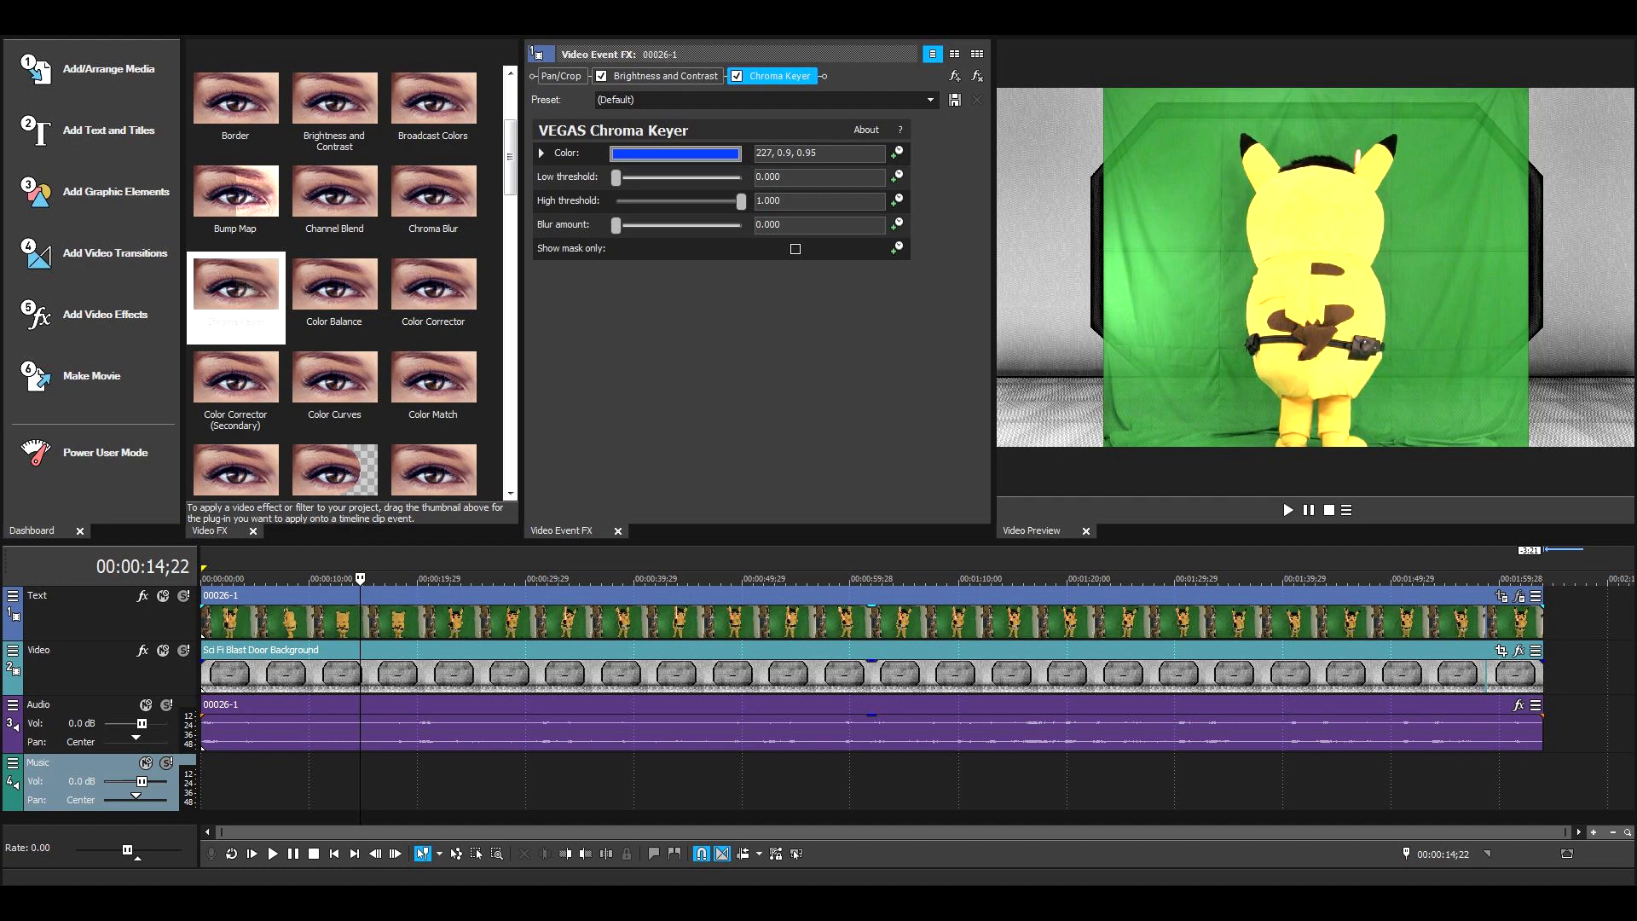
{"action": "left_click_drag", "start_coordinate": [741, 201], "coordinate": [615, 201]}
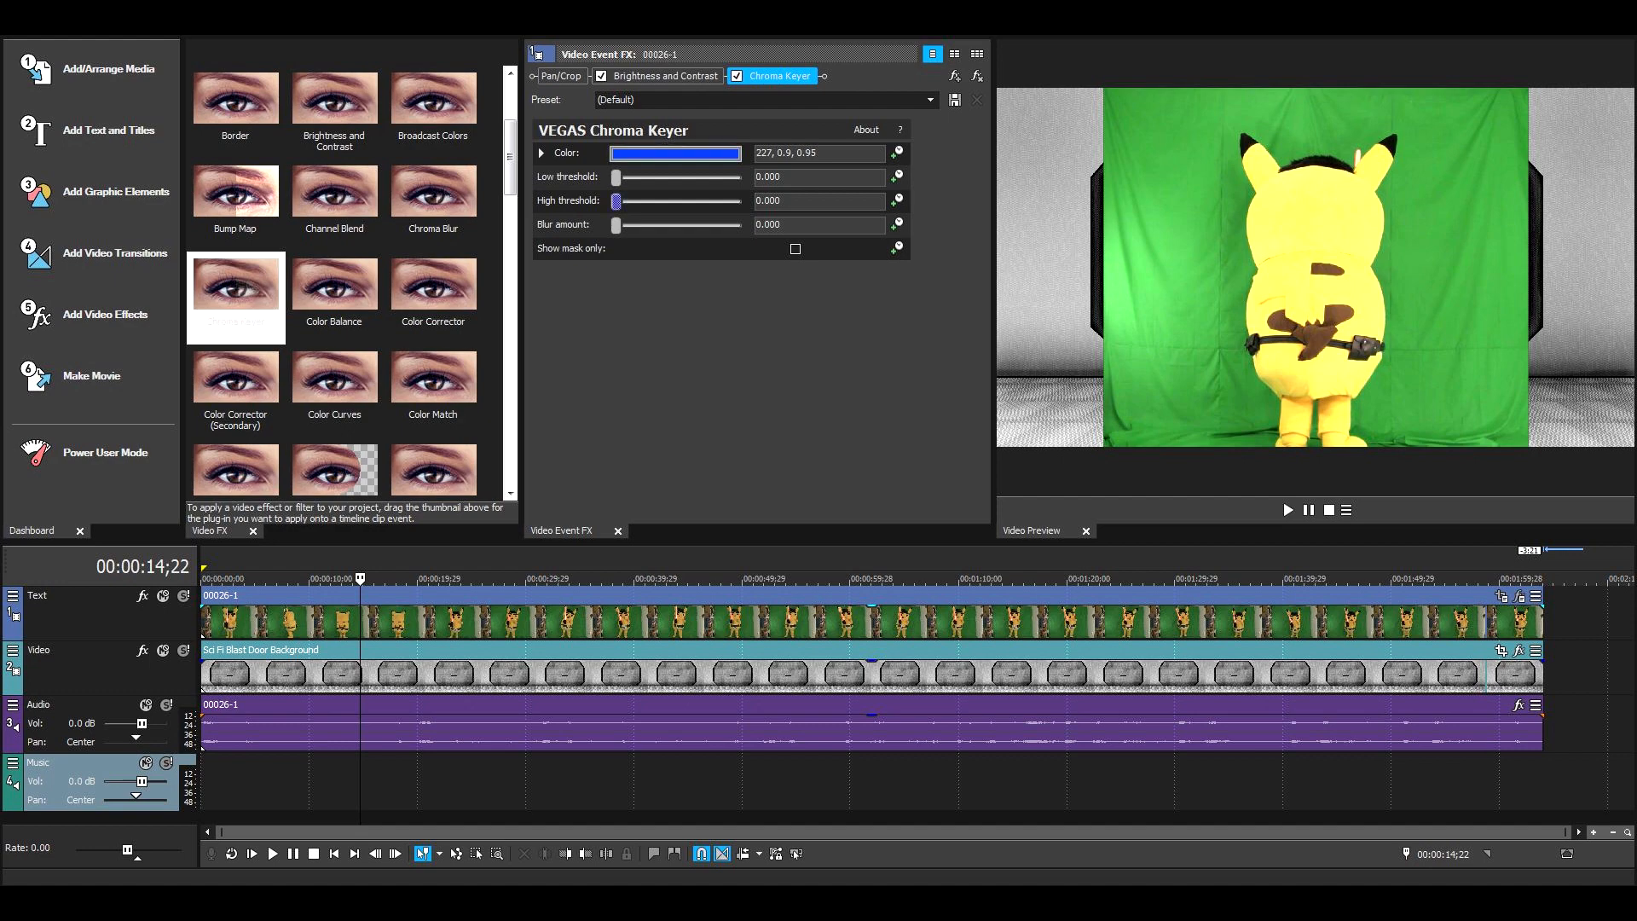
Step: Set the Chroma Keyer's key color to bright green, about 117, 0.95, 0.94 in HSV
{"action": "left_click", "coordinate": [674, 154]}
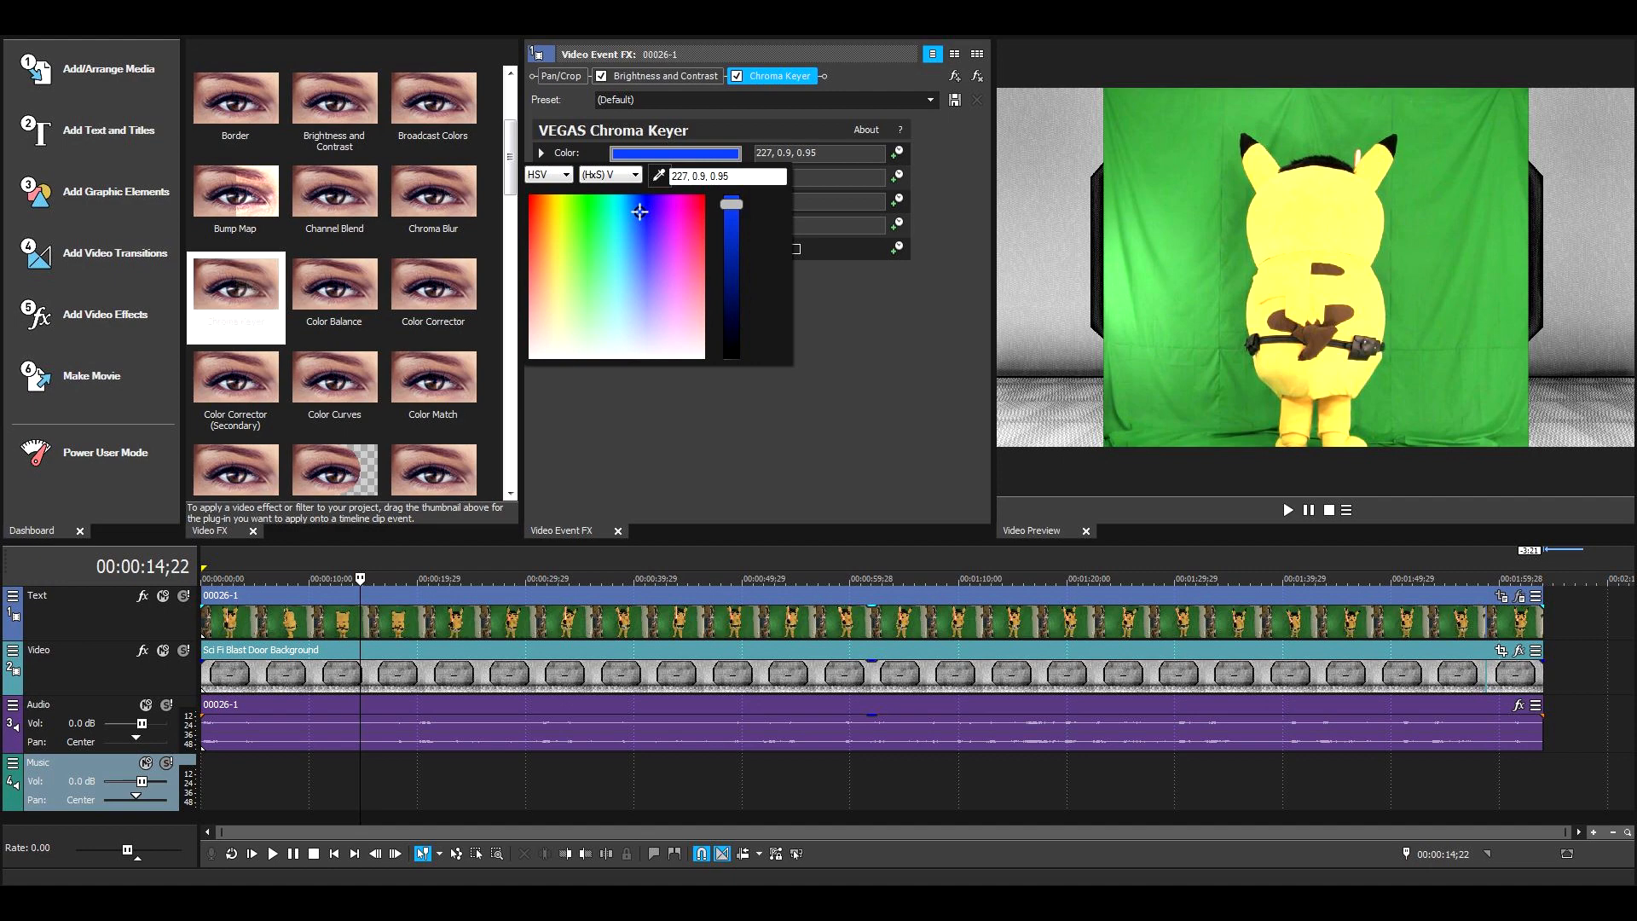
{"action": "left_click_drag", "start_coordinate": [639, 212], "coordinate": [587, 265]}
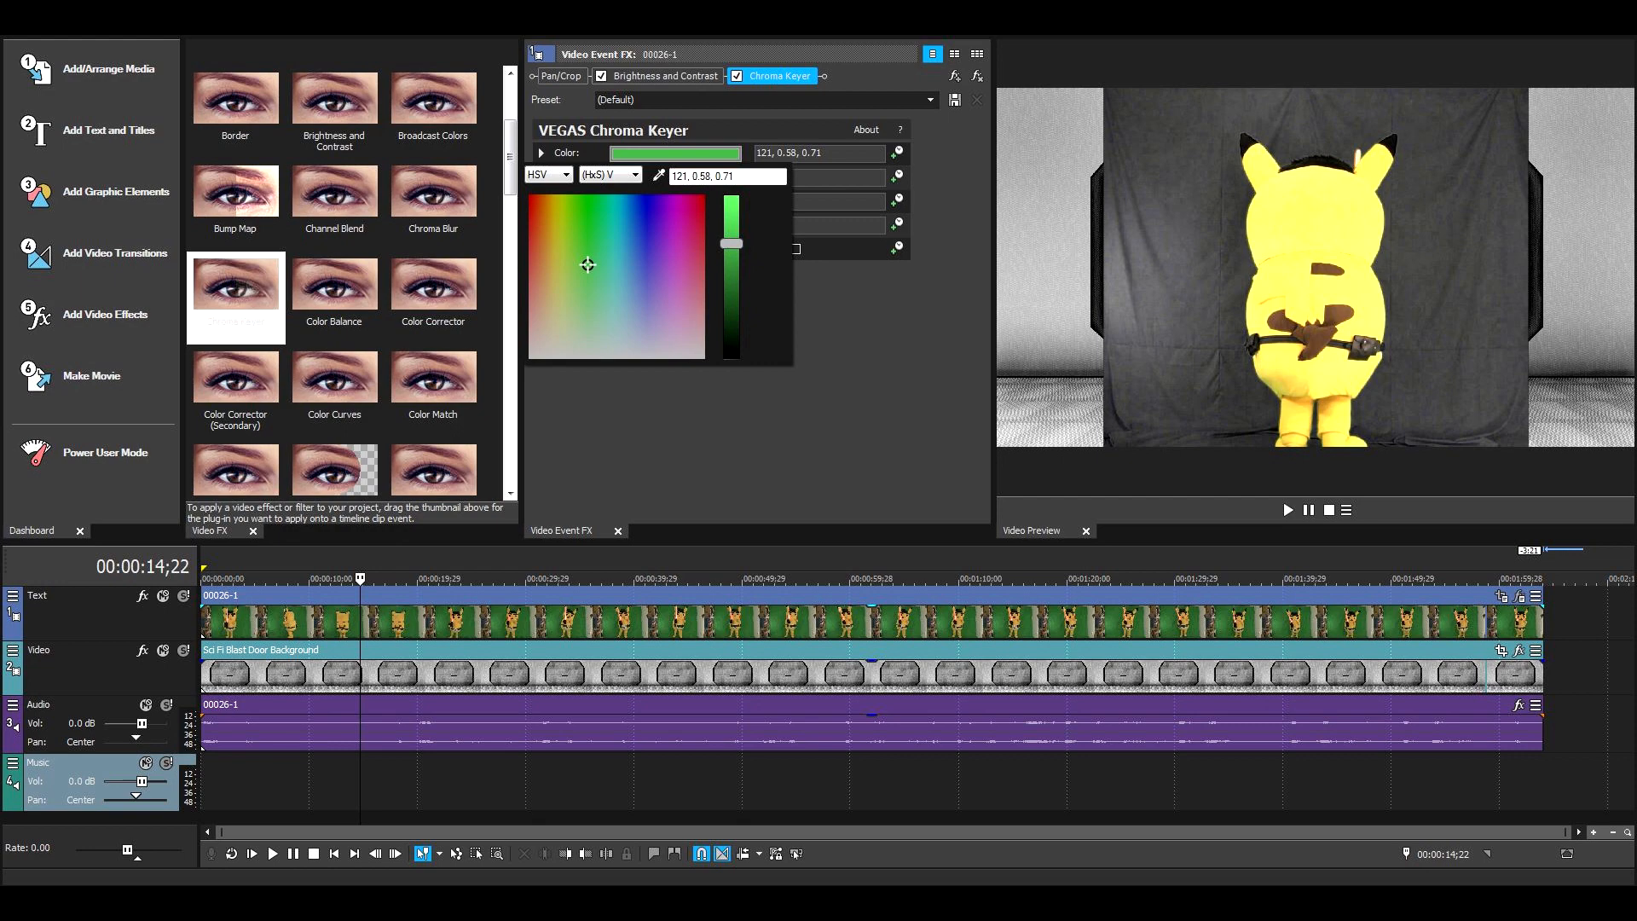
{"action": "left_click_drag", "start_coordinate": [588, 265], "coordinate": [585, 203]}
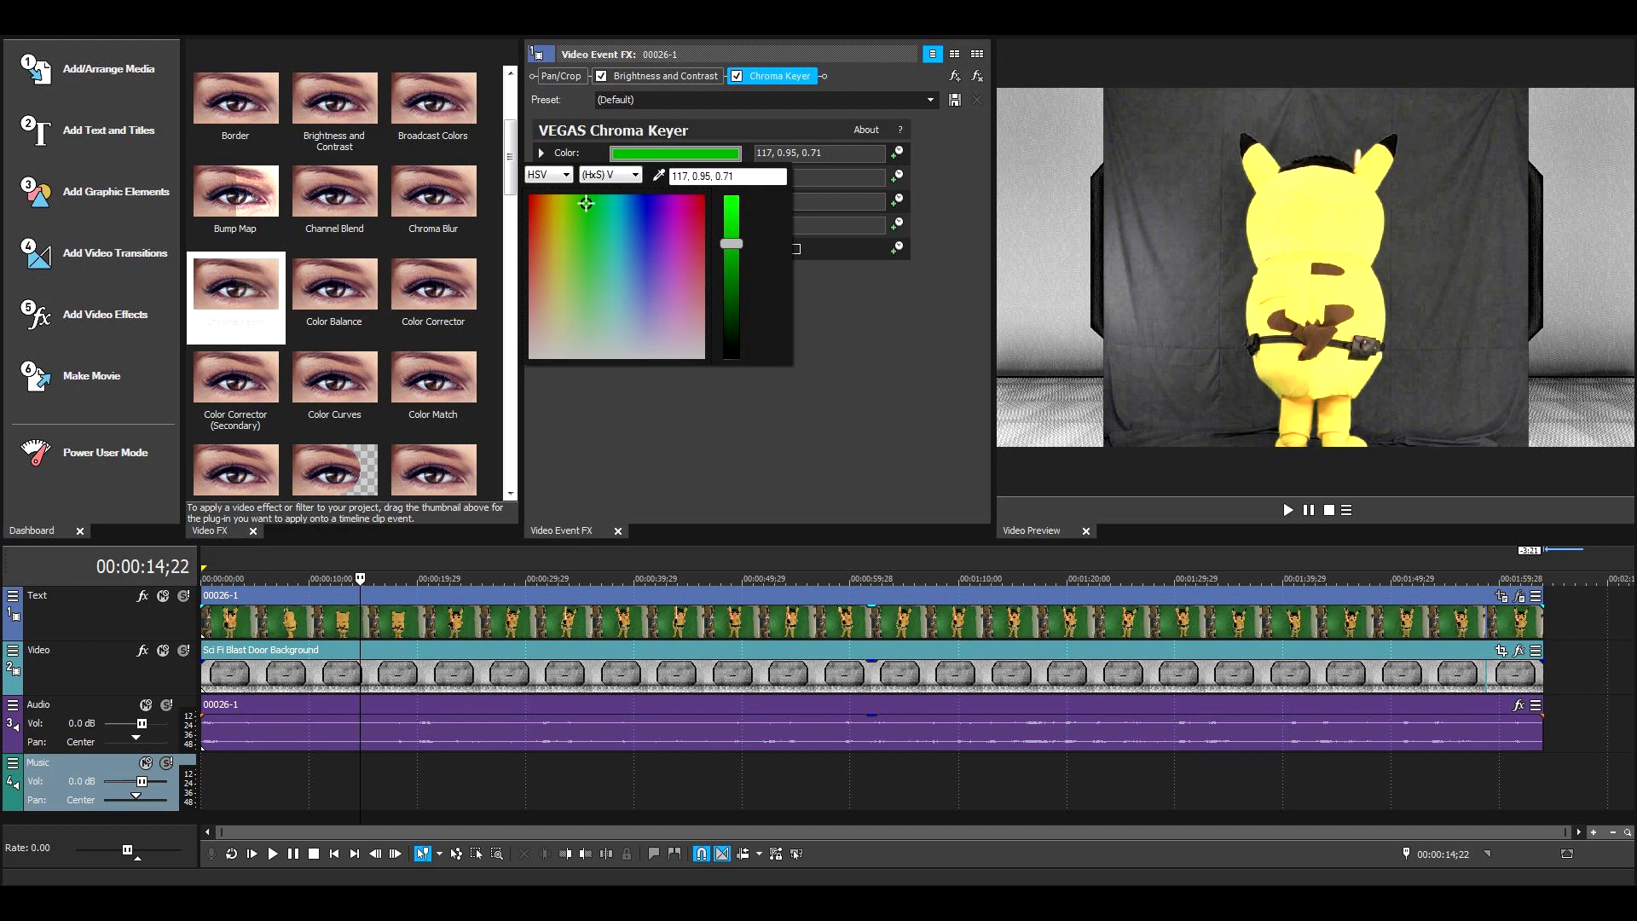
{"action": "left_click_drag", "start_coordinate": [731, 243], "coordinate": [730, 203]}
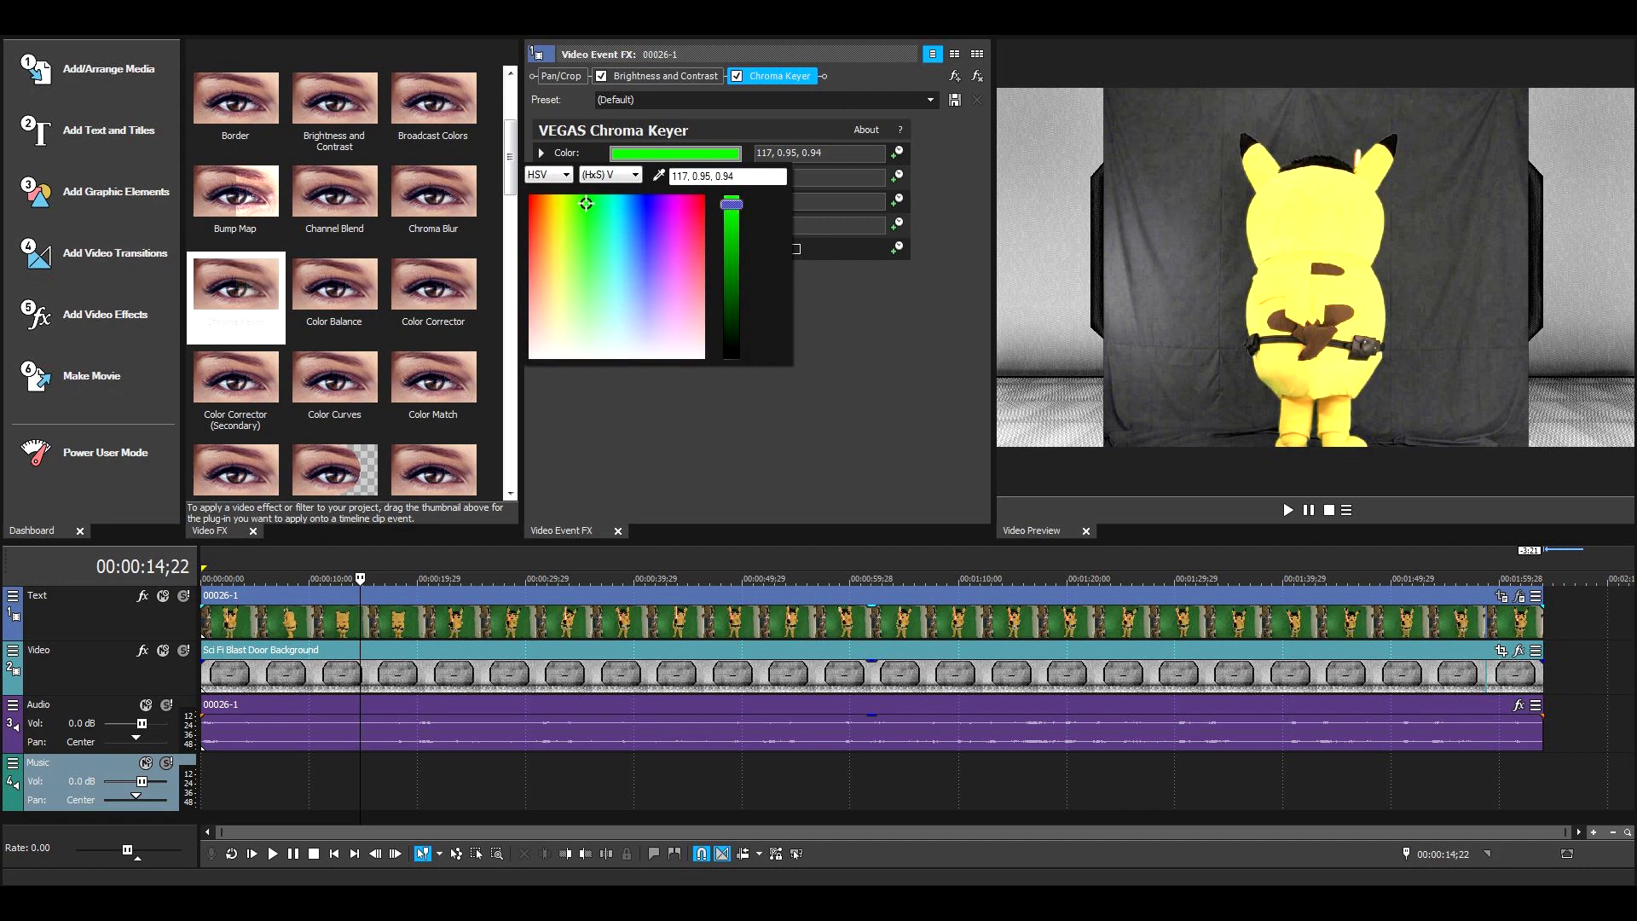
{"action": "key", "text": "Escape"}
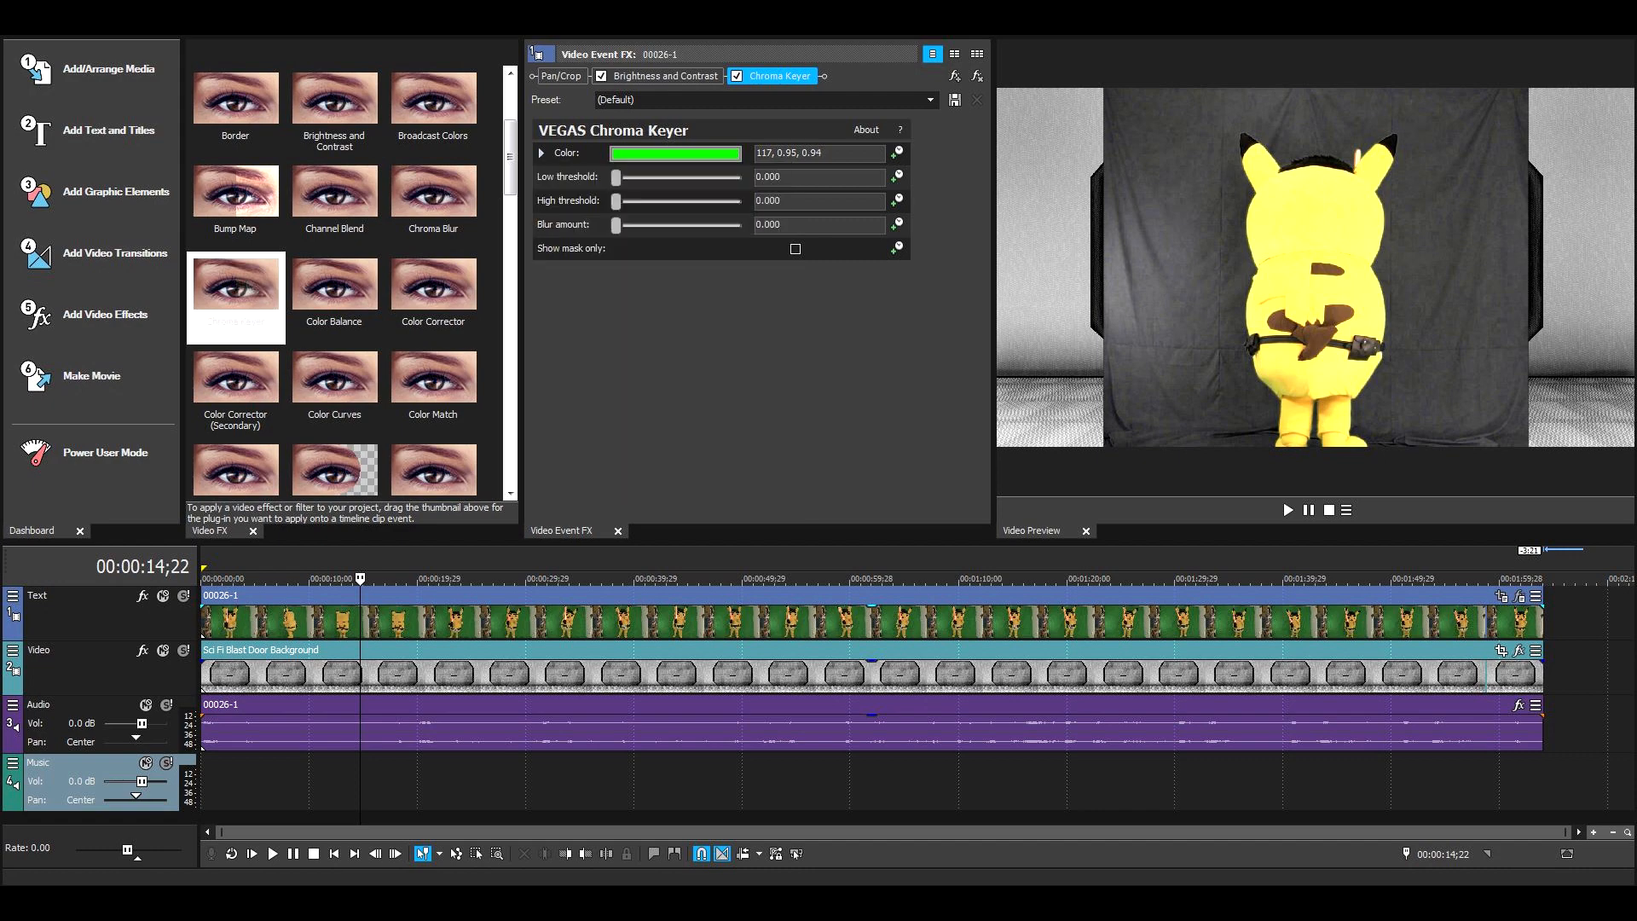
Step: Set the Chroma Keyer's low threshold to about 0.646 and high threshold to about 0.653
{"action": "left_click_drag", "start_coordinate": [616, 201], "coordinate": [647, 201]}
{"action": "left_click_drag", "start_coordinate": [615, 177], "coordinate": [681, 201]}
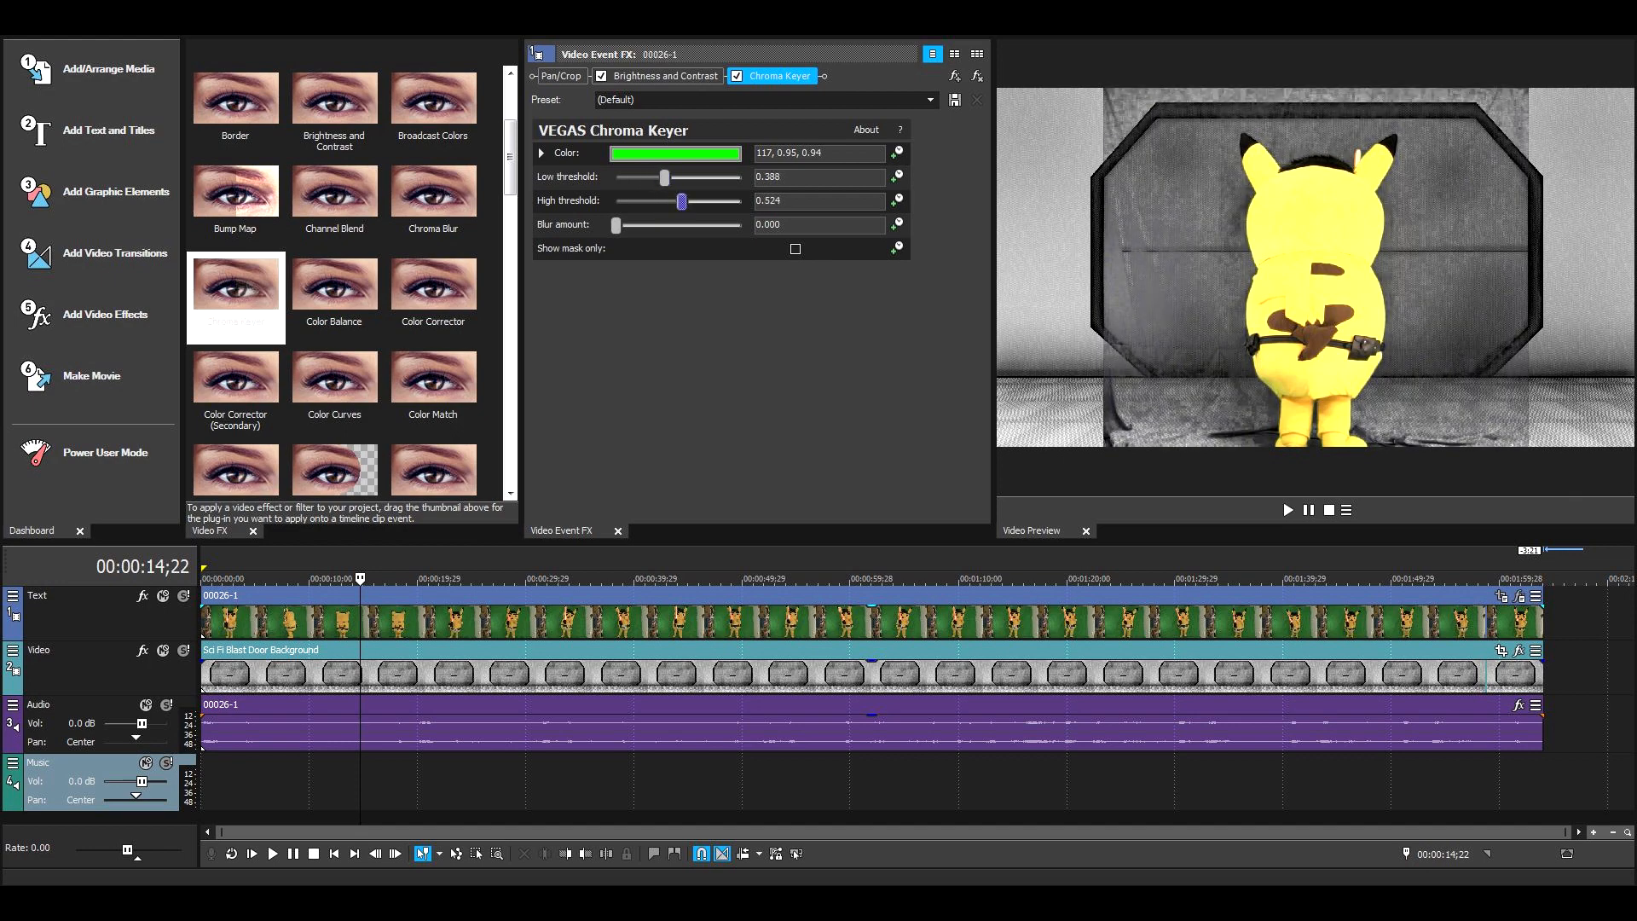
{"action": "left_click_drag", "start_coordinate": [668, 177], "coordinate": [685, 201]}
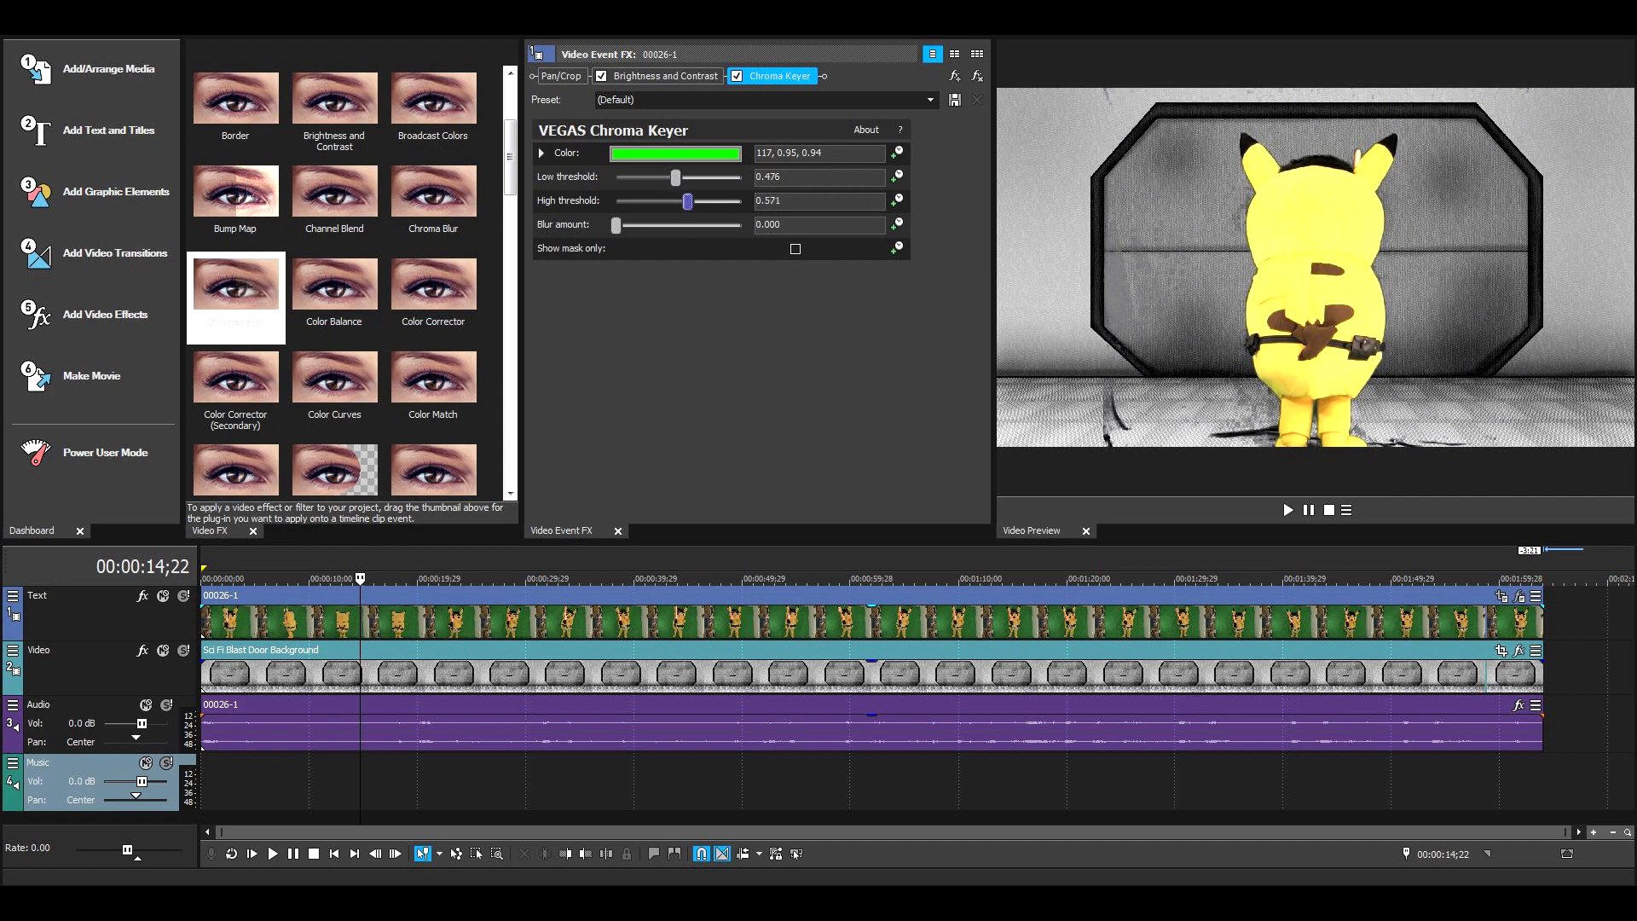
{"action": "left_click_drag", "start_coordinate": [676, 177], "coordinate": [682, 178]}
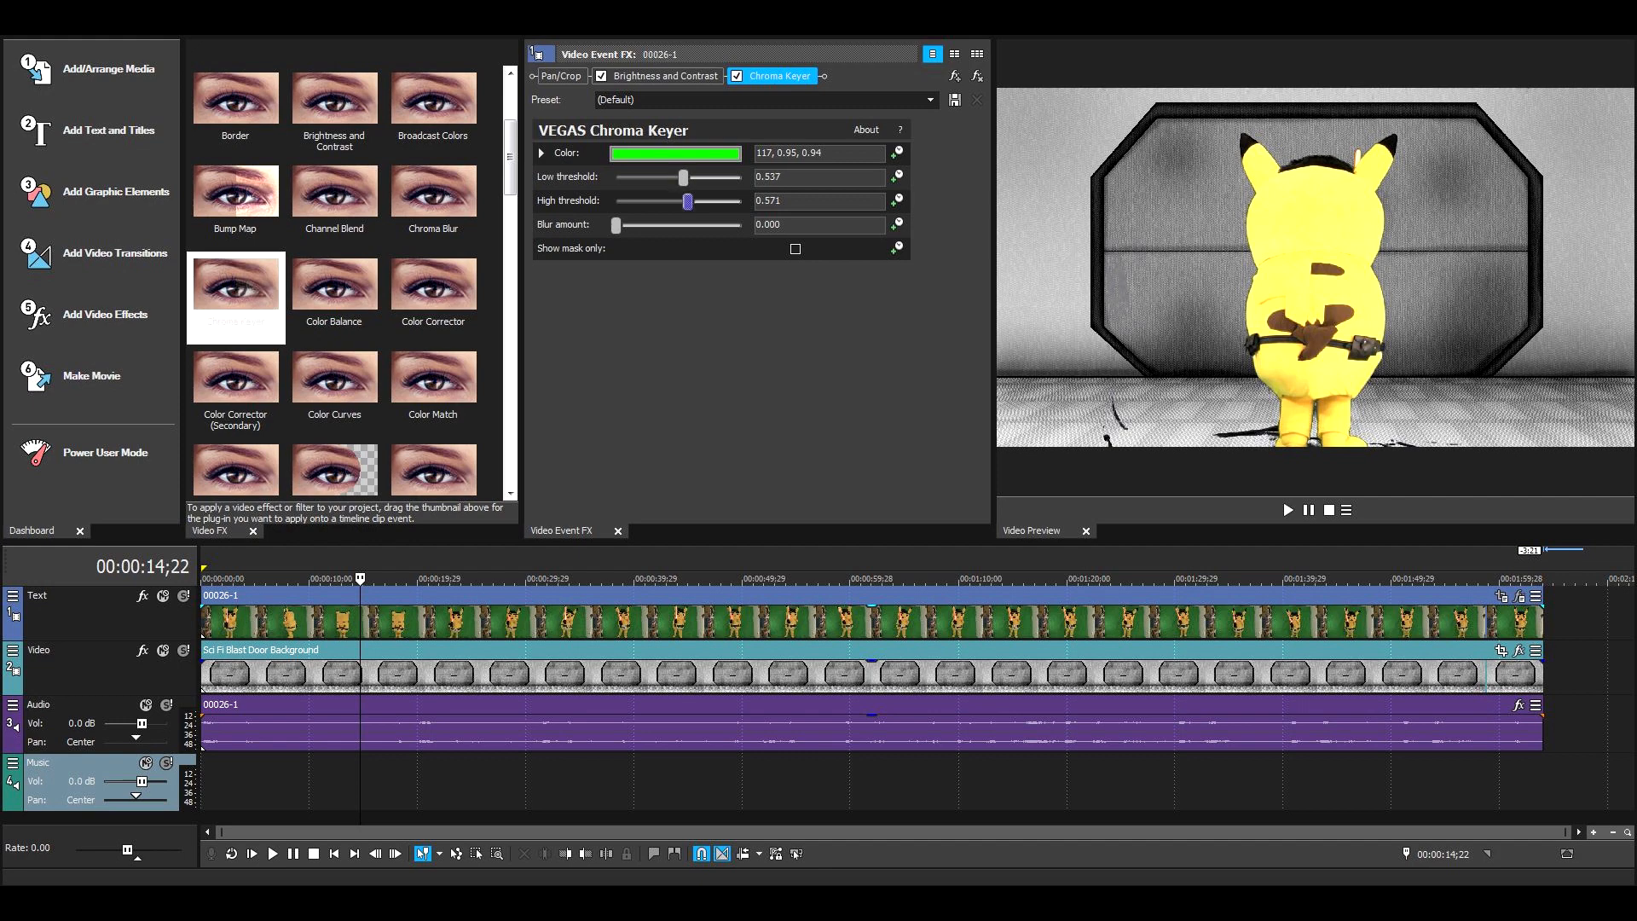
{"action": "left_click_drag", "start_coordinate": [688, 201], "coordinate": [697, 178]}
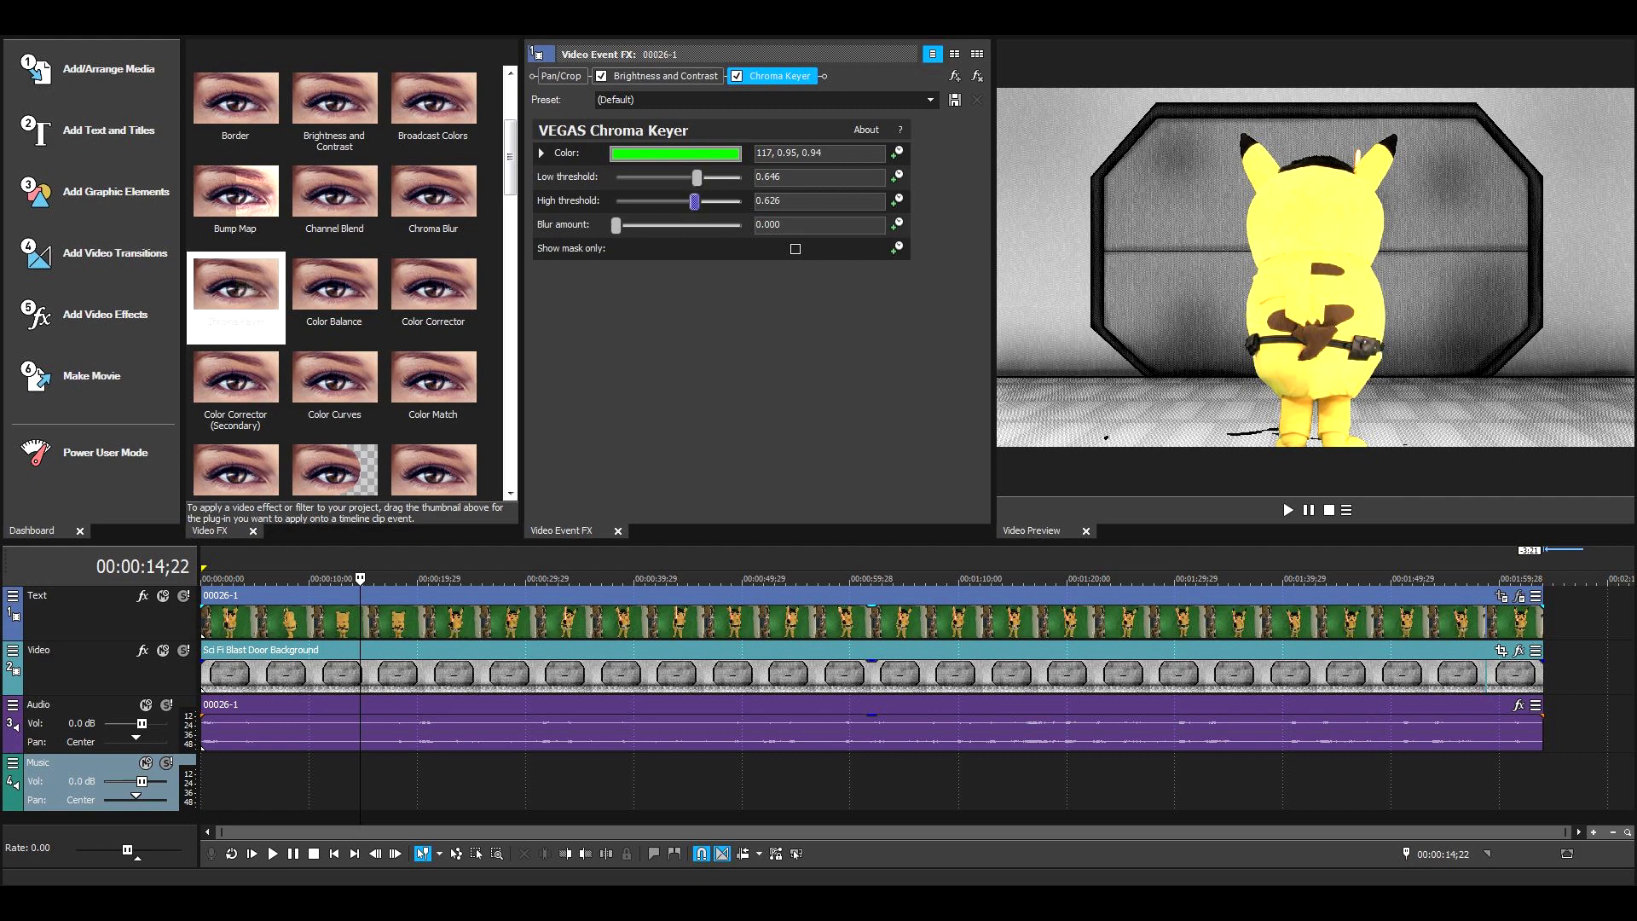
{"action": "left_click_drag", "start_coordinate": [694, 201], "coordinate": [696, 202]}
Step: Darken the Chroma Keyer's green key color to an HSV value of about 0.82
{"action": "left_click", "coordinate": [674, 153]}
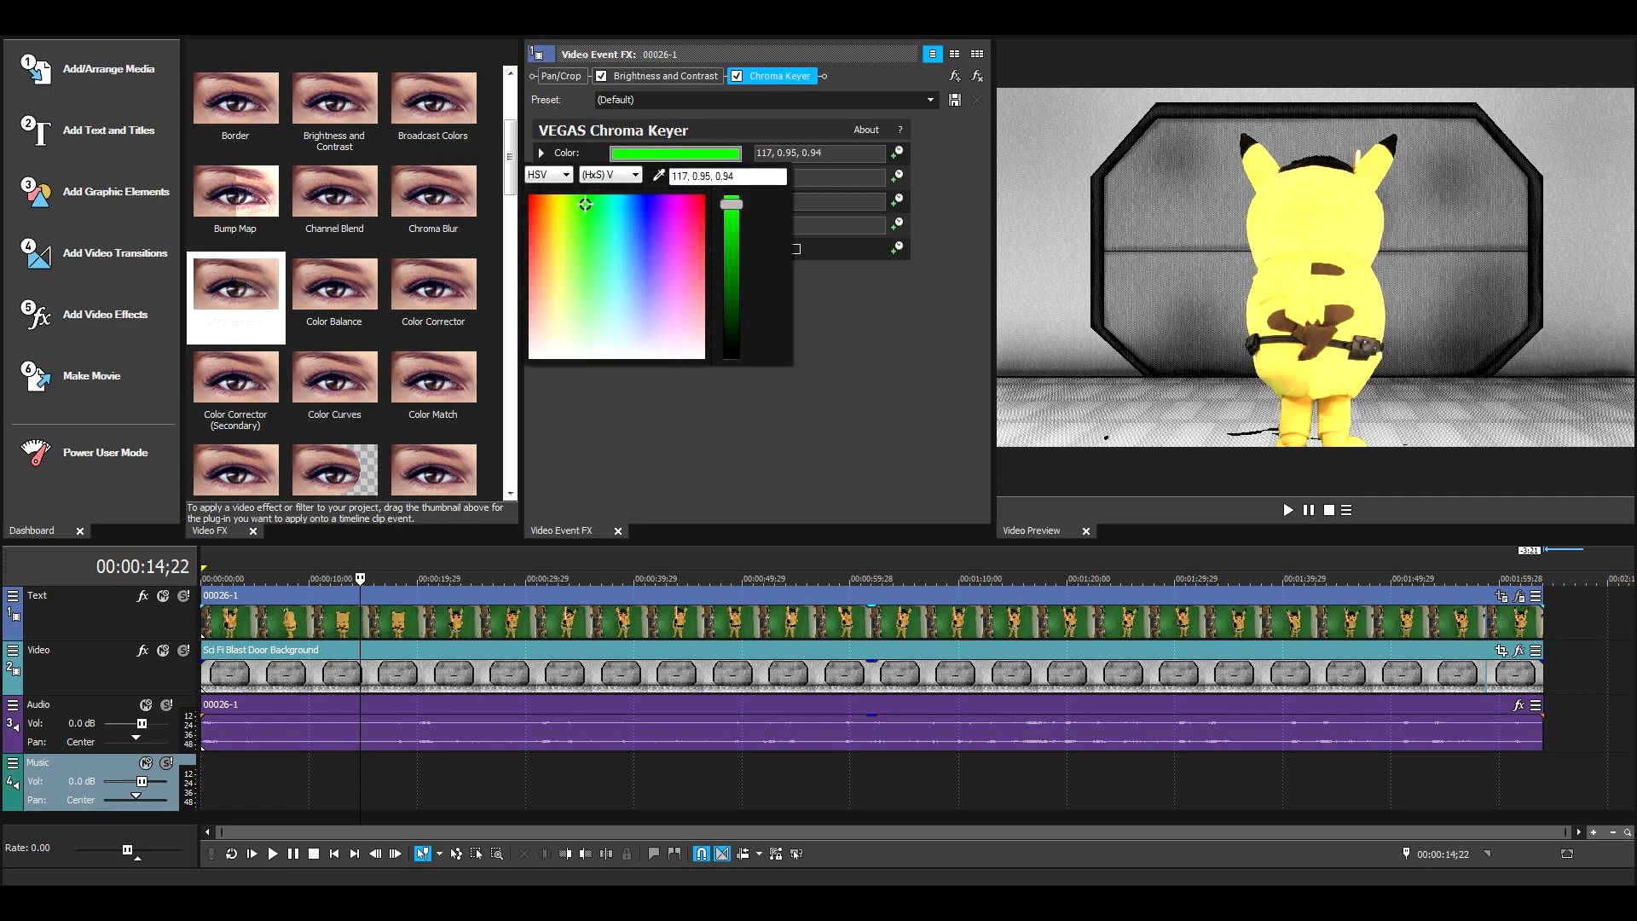
{"action": "left_click_drag", "start_coordinate": [732, 204], "coordinate": [731, 224]}
{"action": "key", "text": "Escape"}
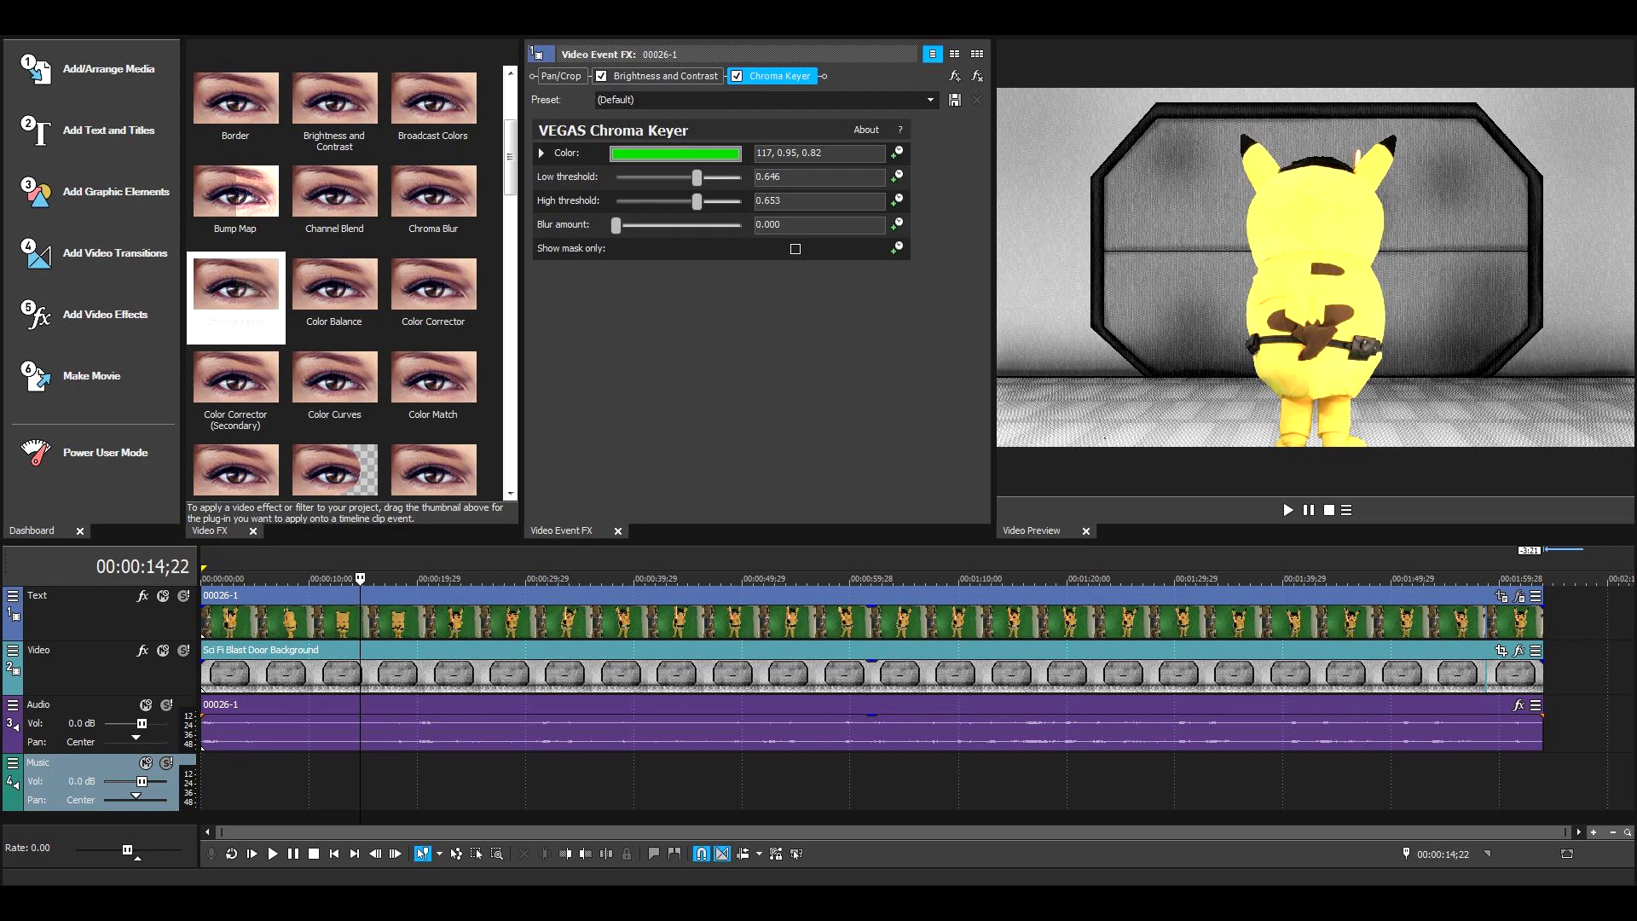
Step: Step the playhead backward and forward through the 00026-1 clip to check the key on other frames, ending at 00:00:19;23
{"action": "key", "text": "Left"}
{"action": "key", "text": "Left"}
{"action": "key", "text": "Left"}
{"action": "key", "text": "Left"}
{"action": "key", "text": "Left"}
{"action": "key", "text": "Left"}
{"action": "key", "text": "Left"}
{"action": "key", "text": "Left"}
{"action": "key", "text": "Left"}
{"action": "key", "text": "Left"}
{"action": "key", "text": "Left"}
{"action": "key", "text": "Left"}
{"action": "key", "text": "Left"}
{"action": "key", "text": "Left"}
{"action": "key", "text": "Left"}
{"action": "key", "text": "Left"}
{"action": "key", "text": "Left"}
{"action": "key", "text": "Left"}
{"action": "key", "text": "Left"}
{"action": "key", "text": "Left"}
{"action": "key", "text": "Left"}
{"action": "key", "text": "Left"}
{"action": "key", "text": "Left"}
{"action": "key", "text": "Left"}
{"action": "key", "text": "Left"}
{"action": "key", "text": "Left"}
{"action": "key", "text": "Left"}
{"action": "key", "text": "Left"}
{"action": "key", "text": "Left"}
{"action": "key", "text": "Left"}
{"action": "key", "text": "Left"}
{"action": "key", "text": "Left"}
{"action": "key", "text": "Left"}
{"action": "key", "text": "Left"}
{"action": "key", "text": "Right"}
{"action": "key", "text": "Right"}
{"action": "key", "text": "Right"}
{"action": "key", "text": "Right"}
{"action": "key", "text": "Right"}
{"action": "key", "text": "Right"}
{"action": "key", "text": "Right"}
{"action": "key", "text": "Right"}
{"action": "key", "text": "Right"}
{"action": "key", "text": "Right"}
{"action": "key", "text": "Right"}
{"action": "key", "text": "Right"}
{"action": "key", "text": "Right"}
{"action": "key", "text": "Right"}
{"action": "key", "text": "Right"}
{"action": "key", "text": "Right"}
{"action": "key", "text": "Right"}
{"action": "key", "text": "Right"}
{"action": "key", "text": "Right"}
{"action": "key", "text": "Right"}
{"action": "key", "text": "Right"}
{"action": "key", "text": "Right"}
{"action": "key", "text": "Right"}
{"action": "key", "text": "Right"}
{"action": "key", "text": "Right"}
{"action": "key", "text": "Right"}
{"action": "key", "text": "Right"}
{"action": "key", "text": "Right"}
{"action": "key", "text": "Right"}
{"action": "key", "text": "Right"}
{"action": "key", "text": "Right"}
{"action": "key", "text": "Right"}
{"action": "key", "text": "Right"}
{"action": "key", "text": "Right"}
{"action": "key", "text": "Right"}
{"action": "key", "text": "Right"}
{"action": "key", "text": "Right"}
{"action": "key", "text": "Right"}
{"action": "key", "text": "Right"}
{"action": "key", "text": "Right"}
{"action": "key", "text": "Right"}
{"action": "key", "text": "Right"}
{"action": "key", "text": "Right"}
{"action": "key", "text": "Right"}
{"action": "key", "text": "Right"}
{"action": "key", "text": "Right"}
{"action": "key", "text": "Right"}
{"action": "key", "text": "Right"}
{"action": "key", "text": "Right"}
{"action": "key", "text": "Right"}
{"action": "key", "text": "Right"}
{"action": "key", "text": "Right"}
{"action": "key", "text": "Right"}
{"action": "key", "text": "Right"}
{"action": "key", "text": "Right"}
{"action": "key", "text": "Right"}
{"action": "key", "text": "Right"}
{"action": "key", "text": "Right"}
{"action": "key", "text": "Right"}
{"action": "key", "text": "Right"}
{"action": "key", "text": "Left"}
{"action": "key", "text": "Left"}
{"action": "key", "text": "Left"}
{"action": "key", "text": "Left"}
{"action": "key", "text": "Left"}
{"action": "key", "text": "Left"}
{"action": "key", "text": "Left"}
{"action": "key", "text": "Left"}
{"action": "key", "text": "Left"}
{"action": "key", "text": "Left"}
{"action": "key", "text": "Left"}
{"action": "key", "text": "Left"}
{"action": "key", "text": "Left"}
{"action": "key", "text": "Left"}
{"action": "key", "text": "Left"}
{"action": "key", "text": "Left"}
{"action": "key", "text": "Left"}
{"action": "key", "text": "Left"}
{"action": "key", "text": "Left"}
{"action": "key", "text": "Left"}
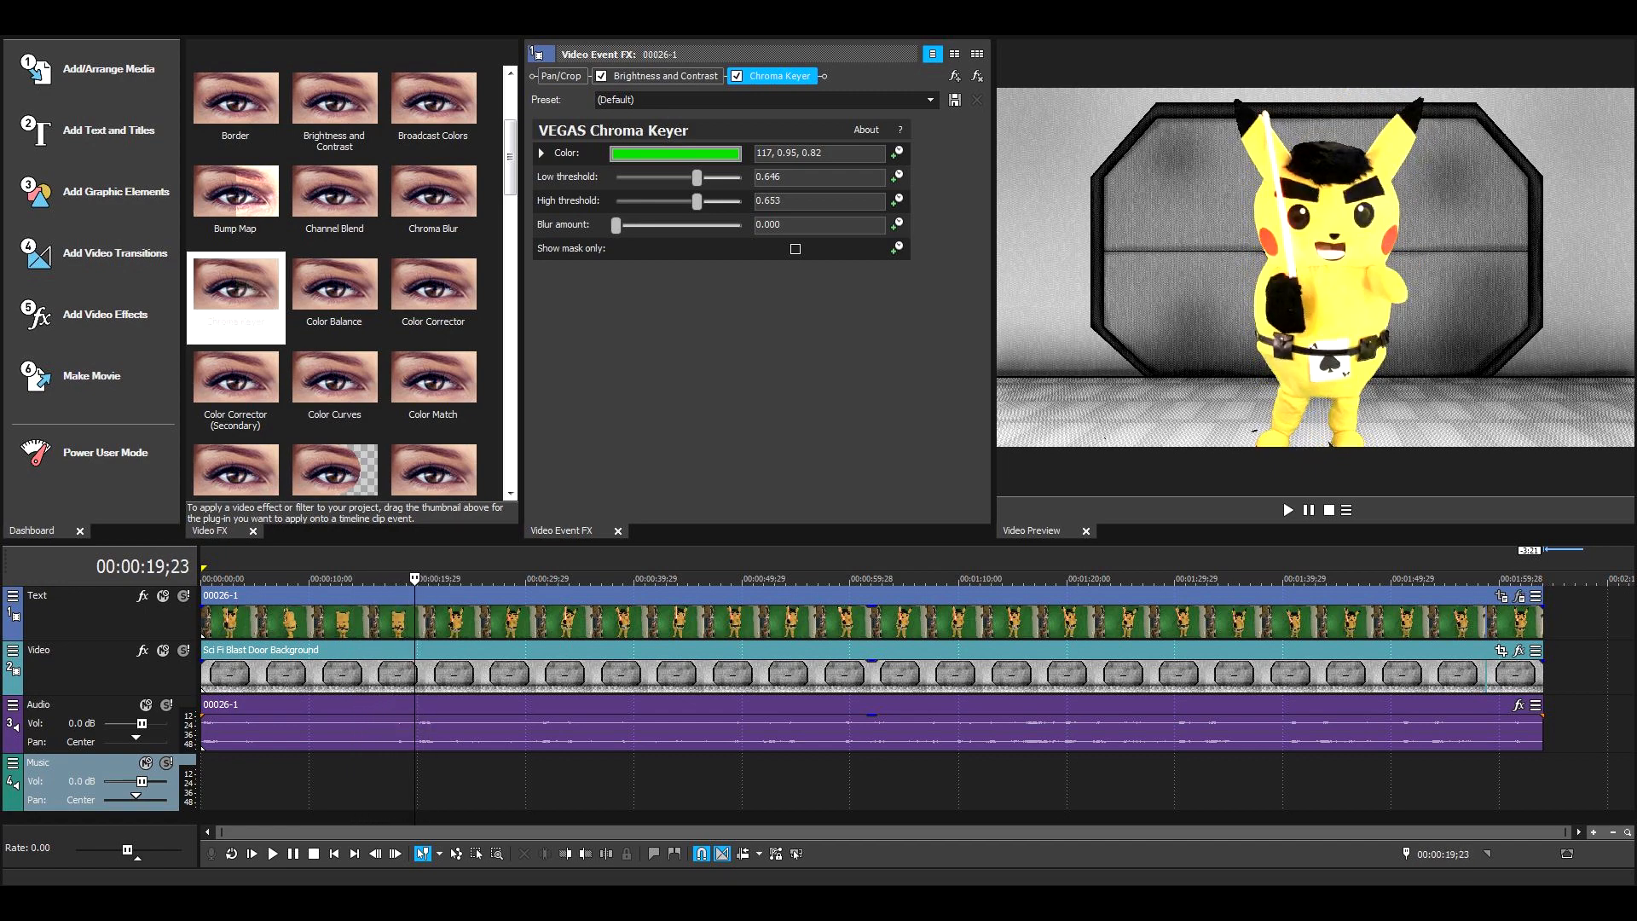
Step: Step the playhead back to about 00:00:14;10 to examine the key's edges while the costume faces away from the camera
{"action": "key", "text": "Left"}
{"action": "key", "text": "Left"}
{"action": "key", "text": "Left"}
{"action": "key", "text": "Left"}
{"action": "key", "text": "Left"}
{"action": "key", "text": "Left"}
{"action": "key", "text": "Left"}
{"action": "key", "text": "Left"}
{"action": "key", "text": "Left"}
{"action": "key", "text": "Left"}
{"action": "key", "text": "Left"}
{"action": "key", "text": "Left"}
{"action": "key", "text": "Left"}
{"action": "key", "text": "Left"}
{"action": "key", "text": "Left"}
{"action": "key", "text": "Left"}
{"action": "key", "text": "Left"}
{"action": "key", "text": "Left"}
{"action": "key", "text": "Left"}
{"action": "key", "text": "Left"}
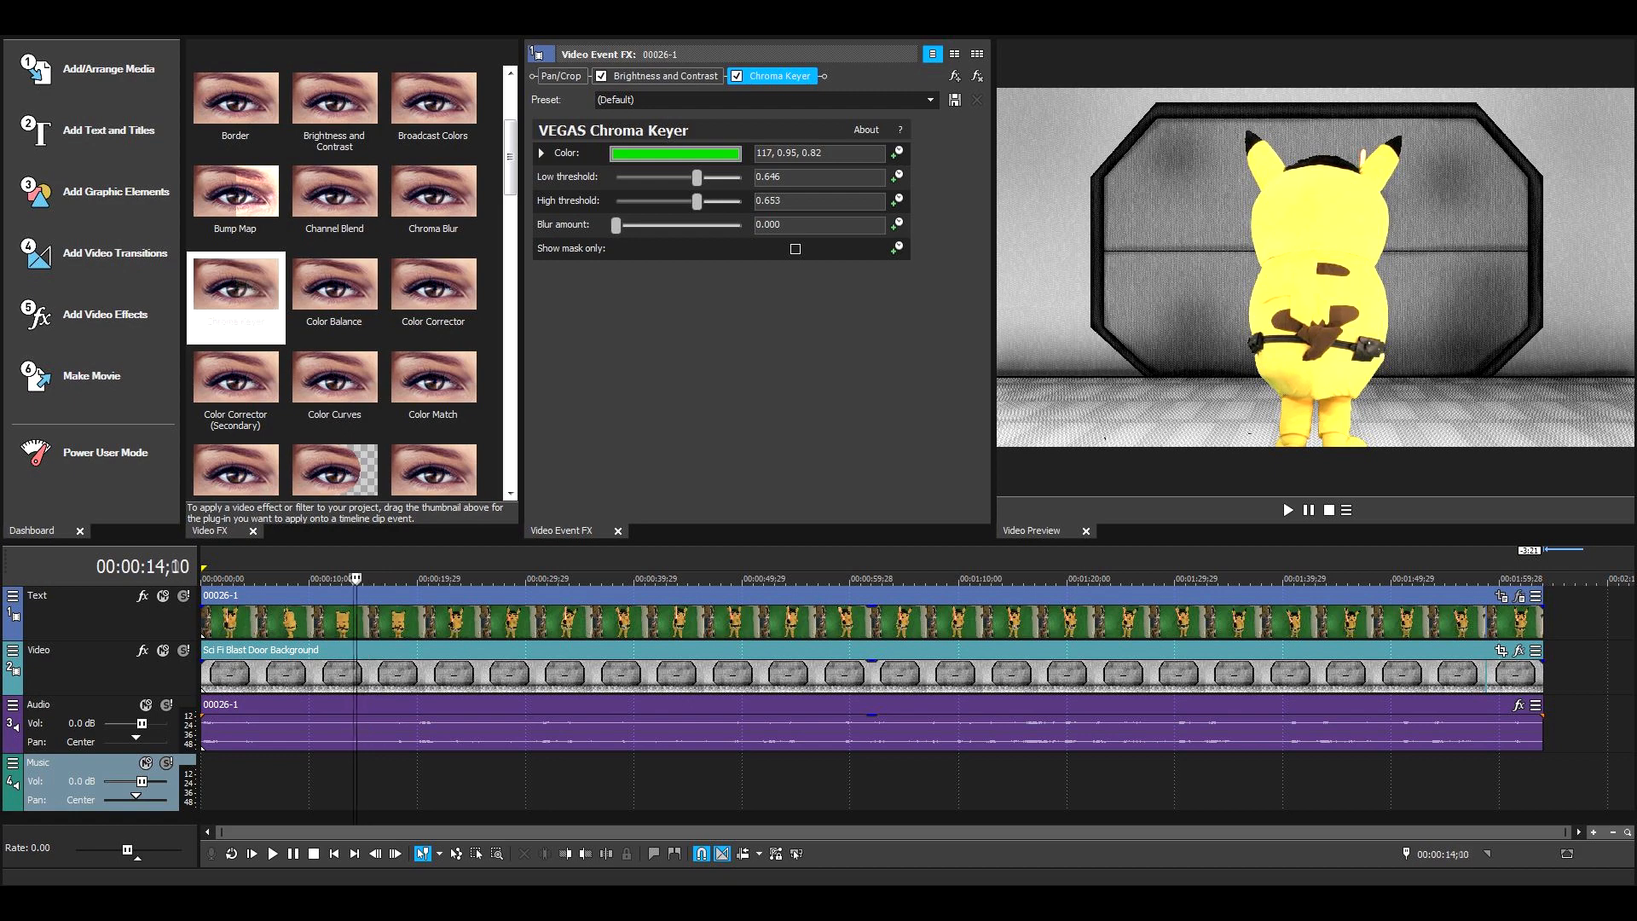
Step: Step the playhead forward through the 00026-1 clip to about 00:00:36;11, examining the key for leftover green or holes in the costume
{"action": "key", "text": "Right"}
{"action": "key", "text": "Right"}
{"action": "key", "text": "Right"}
{"action": "key", "text": "Right"}
{"action": "key", "text": "Right"}
{"action": "key", "text": "Right"}
{"action": "key", "text": "Right"}
{"action": "key", "text": "Right"}
{"action": "key", "text": "Right"}
{"action": "key", "text": "Right"}
{"action": "key", "text": "Right"}
{"action": "key", "text": "Right"}
{"action": "key", "text": "Right"}
{"action": "key", "text": "Right"}
{"action": "key", "text": "Right"}
{"action": "key", "text": "Right"}
{"action": "key", "text": "Right"}
{"action": "key", "text": "Right"}
{"action": "key", "text": "Right"}
{"action": "key", "text": "Right"}
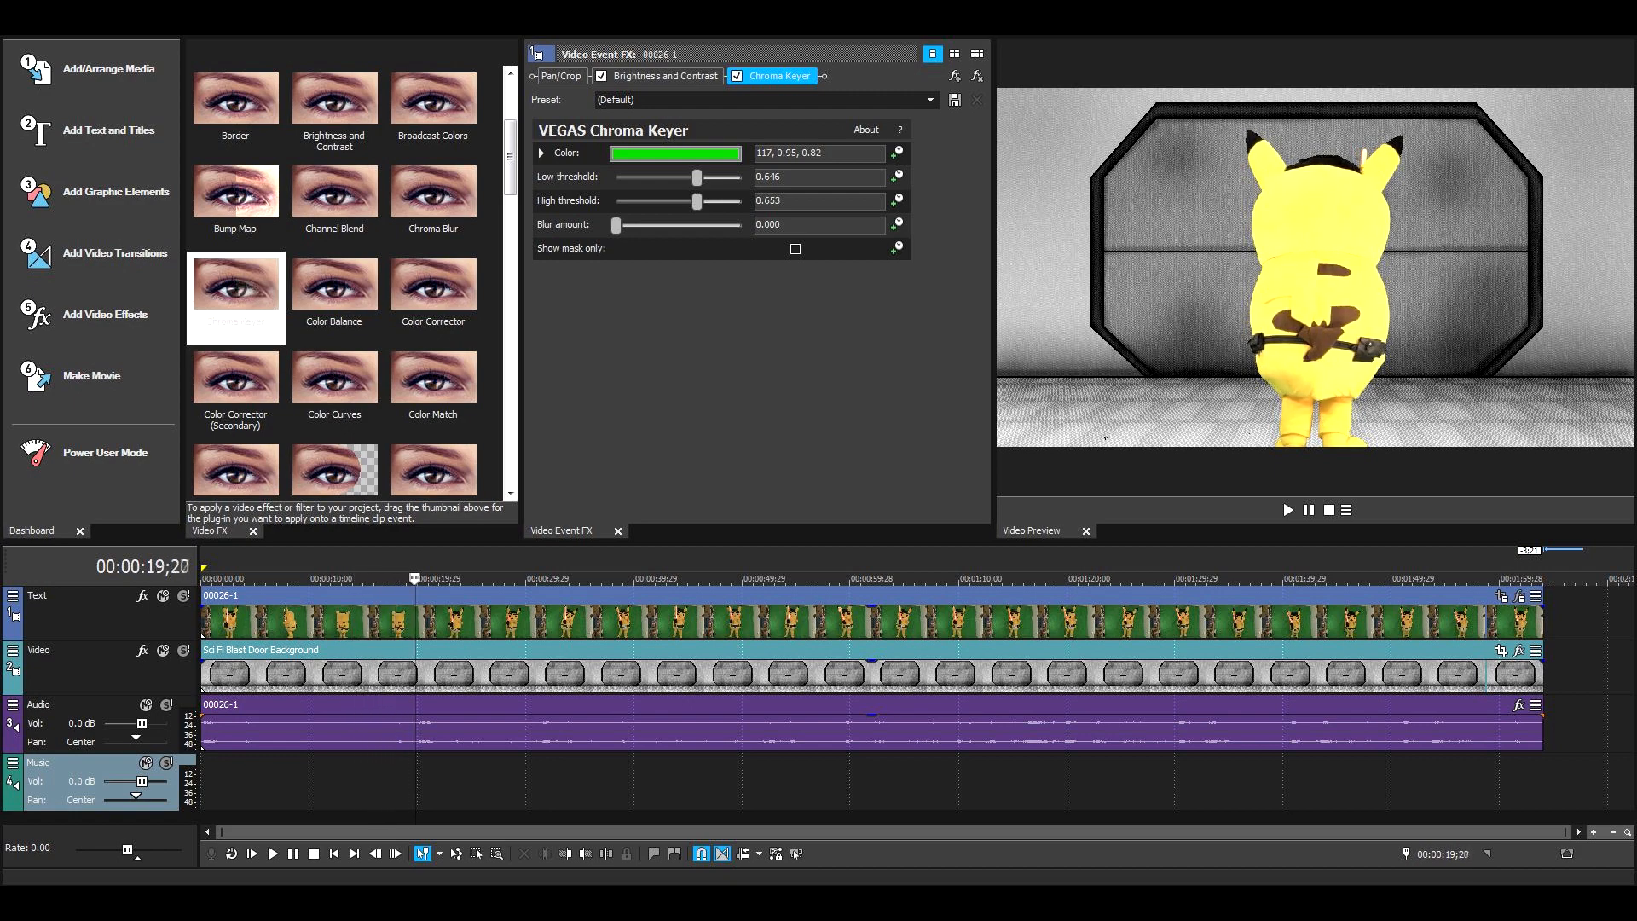
{"action": "key", "text": "Right"}
{"action": "key", "text": "Right"}
{"action": "key", "text": "Right"}
{"action": "key", "text": "Right"}
{"action": "key", "text": "Right"}
{"action": "key", "text": "Right"}
{"action": "key", "text": "Right"}
{"action": "key", "text": "Right"}
{"action": "key", "text": "Right"}
{"action": "key", "text": "Right"}
{"action": "key", "text": "Right"}
{"action": "key", "text": "Right"}
{"action": "key", "text": "Right"}
{"action": "key", "text": "Right"}
{"action": "key", "text": "Right"}
{"action": "key", "text": "Right"}
{"action": "key", "text": "Right"}
{"action": "key", "text": "Right"}
{"action": "key", "text": "Right"}
{"action": "key", "text": "Right"}
{"action": "key", "text": "Right"}
{"action": "key", "text": "Right"}
{"action": "key", "text": "Right"}
{"action": "key", "text": "Right"}
{"action": "key", "text": "Right"}
{"action": "key", "text": "Right"}
{"action": "key", "text": "Right"}
{"action": "key", "text": "Right"}
{"action": "key", "text": "Right"}
{"action": "key", "text": "Right"}
{"action": "key", "text": "Right"}
{"action": "key", "text": "Right"}
{"action": "key", "text": "Right"}
{"action": "key", "text": "Right"}
{"action": "key", "text": "Right"}
{"action": "key", "text": "Right"}
{"action": "key", "text": "Right"}
{"action": "key", "text": "Right"}
{"action": "key", "text": "Right"}
{"action": "key", "text": "Right"}
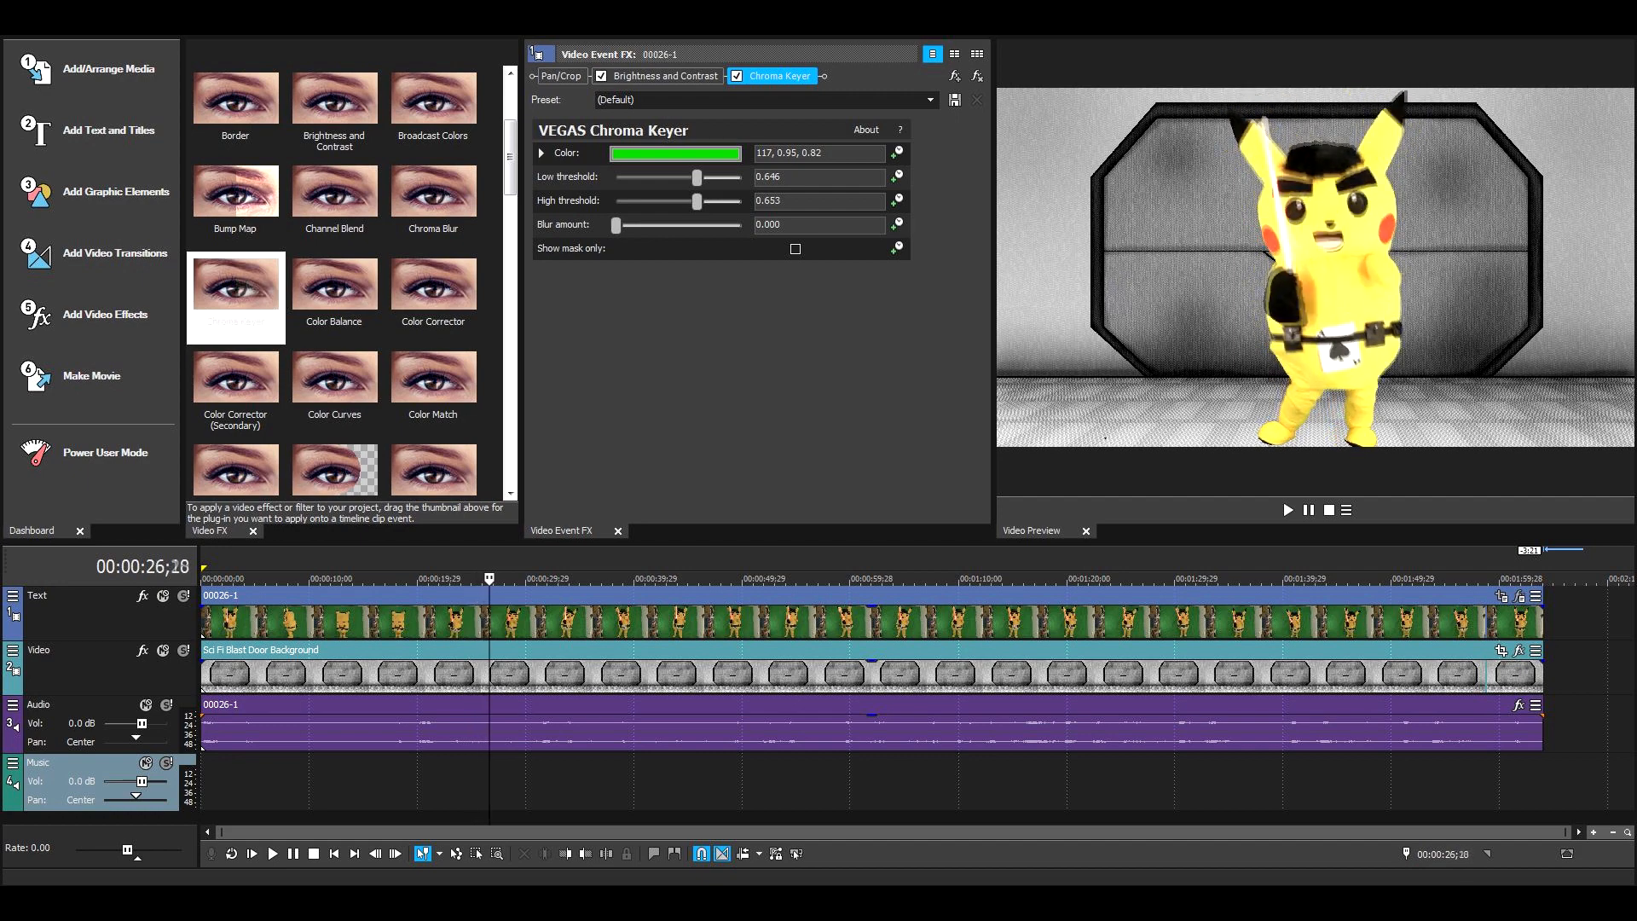
{"action": "key", "text": "Right"}
{"action": "key", "text": "Right"}
{"action": "key", "text": "Right"}
{"action": "key", "text": "Right"}
{"action": "key", "text": "Right"}
{"action": "key", "text": "Right"}
{"action": "key", "text": "Right"}
{"action": "key", "text": "Right"}
{"action": "key", "text": "Right"}
{"action": "key", "text": "Right"}
{"action": "key", "text": "Right"}
{"action": "key", "text": "Right"}
{"action": "key", "text": "Right"}
{"action": "key", "text": "Right"}
{"action": "key", "text": "Right"}
{"action": "key", "text": "Right"}
{"action": "key", "text": "Right"}
{"action": "key", "text": "Right"}
{"action": "key", "text": "Right"}
{"action": "key", "text": "Right"}
{"action": "key", "text": "Right"}
{"action": "key", "text": "Right"}
{"action": "key", "text": "Right"}
{"action": "key", "text": "Right"}
{"action": "key", "text": "Right"}
{"action": "key", "text": "Right"}
{"action": "key", "text": "Right"}
{"action": "key", "text": "Right"}
{"action": "key", "text": "Right"}
{"action": "key", "text": "Right"}
{"action": "key", "text": "Right"}
{"action": "key", "text": "Right"}
{"action": "key", "text": "Right"}
{"action": "key", "text": "Right"}
{"action": "key", "text": "Right"}
{"action": "key", "text": "Right"}
{"action": "key", "text": "Right"}
{"action": "key", "text": "Right"}
{"action": "key", "text": "Right"}
{"action": "key", "text": "Right"}
{"action": "key", "text": "Right"}
{"action": "key", "text": "Right"}
{"action": "key", "text": "Right"}
{"action": "key", "text": "Right"}
{"action": "key", "text": "Right"}
{"action": "key", "text": "Right"}
{"action": "key", "text": "Right"}
{"action": "key", "text": "Right"}
{"action": "key", "text": "Right"}
{"action": "key", "text": "Right"}
{"action": "key", "text": "Right"}
{"action": "key", "text": "Right"}
{"action": "key", "text": "Right"}
{"action": "key", "text": "Right"}
{"action": "key", "text": "Right"}
{"action": "key", "text": "Right"}
{"action": "key", "text": "Right"}
{"action": "key", "text": "Right"}
{"action": "key", "text": "Right"}
{"action": "key", "text": "Right"}
{"action": "key", "text": "Right"}
{"action": "key", "text": "Right"}
{"action": "key", "text": "Right"}
{"action": "key", "text": "Right"}
{"action": "key", "text": "Right"}
{"action": "key", "text": "Right"}
{"action": "key", "text": "Right"}
{"action": "key", "text": "Right"}
{"action": "key", "text": "Right"}
{"action": "key", "text": "Right"}
{"action": "key", "text": "Right"}
{"action": "key", "text": "Right"}
{"action": "key", "text": "Right"}
{"action": "key", "text": "Right"}
{"action": "key", "text": "Right"}
{"action": "key", "text": "Right"}
{"action": "key", "text": "Right"}
{"action": "key", "text": "Right"}
{"action": "key", "text": "Right"}
{"action": "key", "text": "Right"}
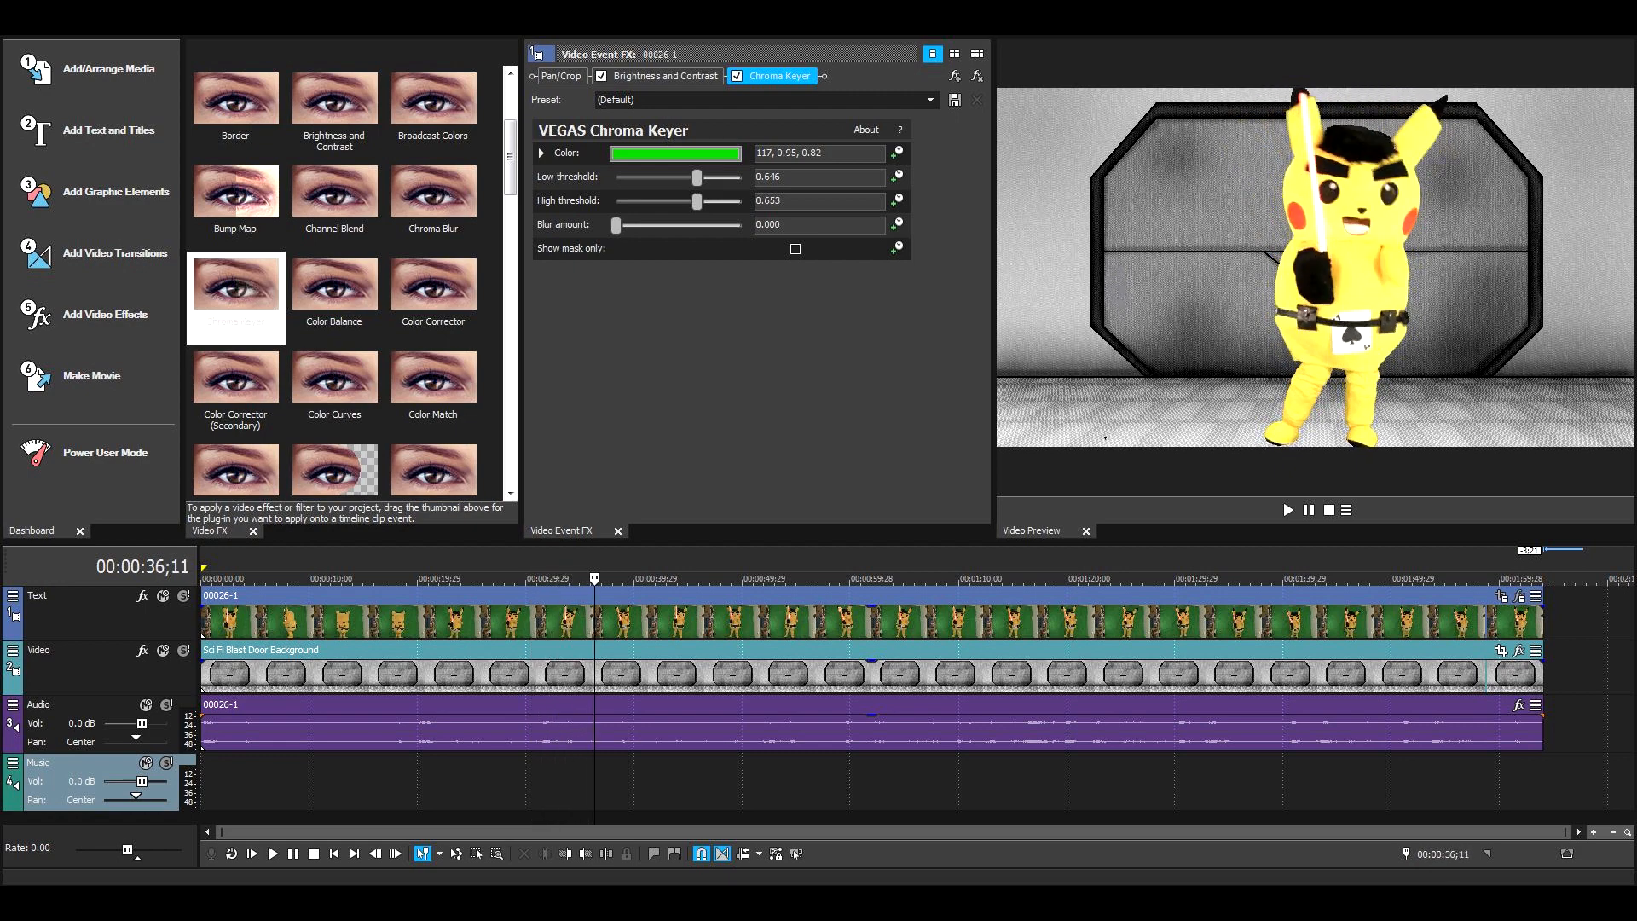
Step: Step the playhead slightly forward and then back through the 00026-1 clip to about 00:00:17;14, inspecting the key frame by frame
{"action": "key", "text": "Right"}
{"action": "key", "text": "Right"}
{"action": "key", "text": "Right"}
{"action": "key", "text": "Right"}
{"action": "key", "text": "Right"}
{"action": "key", "text": "Right"}
{"action": "key", "text": "Right"}
{"action": "key", "text": "Right"}
{"action": "key", "text": "Right"}
{"action": "key", "text": "Right"}
{"action": "key", "text": "Left"}
{"action": "key", "text": "Left"}
{"action": "key", "text": "Left"}
{"action": "key", "text": "Left"}
{"action": "key", "text": "Left"}
{"action": "key", "text": "Left"}
{"action": "key", "text": "Left"}
{"action": "key", "text": "Left"}
{"action": "key", "text": "Left"}
{"action": "key", "text": "Left"}
{"action": "key", "text": "Left"}
{"action": "key", "text": "Left"}
{"action": "key", "text": "Left"}
{"action": "key", "text": "Left"}
{"action": "key", "text": "Left"}
{"action": "key", "text": "Left"}
{"action": "key", "text": "Left"}
{"action": "key", "text": "Left"}
{"action": "key", "text": "Left"}
{"action": "key", "text": "Left"}
{"action": "key", "text": "Left"}
{"action": "key", "text": "Left"}
{"action": "key", "text": "Left"}
{"action": "key", "text": "Left"}
{"action": "key", "text": "Left"}
{"action": "key", "text": "Left"}
{"action": "key", "text": "Left"}
{"action": "key", "text": "Left"}
{"action": "key", "text": "Left"}
{"action": "key", "text": "Left"}
{"action": "key", "text": "Left"}
{"action": "key", "text": "Left"}
{"action": "key", "text": "Left"}
{"action": "key", "text": "Left"}
{"action": "key", "text": "Left"}
{"action": "key", "text": "Left"}
{"action": "key", "text": "Left"}
{"action": "key", "text": "Left"}
{"action": "key", "text": "Left"}
{"action": "key", "text": "Left"}
{"action": "key", "text": "Left"}
{"action": "key", "text": "Left"}
{"action": "key", "text": "Left"}
{"action": "key", "text": "Left"}
{"action": "key", "text": "Left"}
{"action": "key", "text": "Left"}
{"action": "key", "text": "Left"}
{"action": "key", "text": "Left"}
{"action": "key", "text": "Left"}
{"action": "key", "text": "Left"}
{"action": "key", "text": "Left"}
{"action": "key", "text": "Left"}
{"action": "key", "text": "Left"}
{"action": "key", "text": "Left"}
{"action": "key", "text": "Left"}
{"action": "key", "text": "Left"}
{"action": "key", "text": "Left"}
{"action": "key", "text": "Left"}
{"action": "key", "text": "Left"}
{"action": "key", "text": "Left"}
{"action": "key", "text": "Left"}
{"action": "key", "text": "Left"}
{"action": "key", "text": "Left"}
{"action": "key", "text": "Left"}
{"action": "key", "text": "Left"}
{"action": "key", "text": "Left"}
{"action": "key", "text": "Left"}
{"action": "key", "text": "Left"}
{"action": "key", "text": "Left"}
{"action": "key", "text": "Left"}
{"action": "key", "text": "Left"}
{"action": "key", "text": "Left"}
{"action": "key", "text": "Left"}
{"action": "key", "text": "Left"}
{"action": "key", "text": "Left"}
{"action": "key", "text": "Left"}
{"action": "key", "text": "Left"}
{"action": "key", "text": "Left"}
{"action": "key", "text": "Left"}
{"action": "key", "text": "Left"}
{"action": "key", "text": "Left"}
{"action": "key", "text": "Left"}
{"action": "key", "text": "Left"}
{"action": "key", "text": "Left"}
{"action": "key", "text": "Left"}
{"action": "key", "text": "Left"}
{"action": "key", "text": "Left"}
{"action": "key", "text": "Left"}
{"action": "key", "text": "Left"}
{"action": "key", "text": "Left"}
{"action": "key", "text": "Left"}
{"action": "key", "text": "Left"}
{"action": "key", "text": "Left"}
{"action": "key", "text": "Left"}
{"action": "key", "text": "Left"}
{"action": "key", "text": "Left"}
{"action": "key", "text": "Left"}
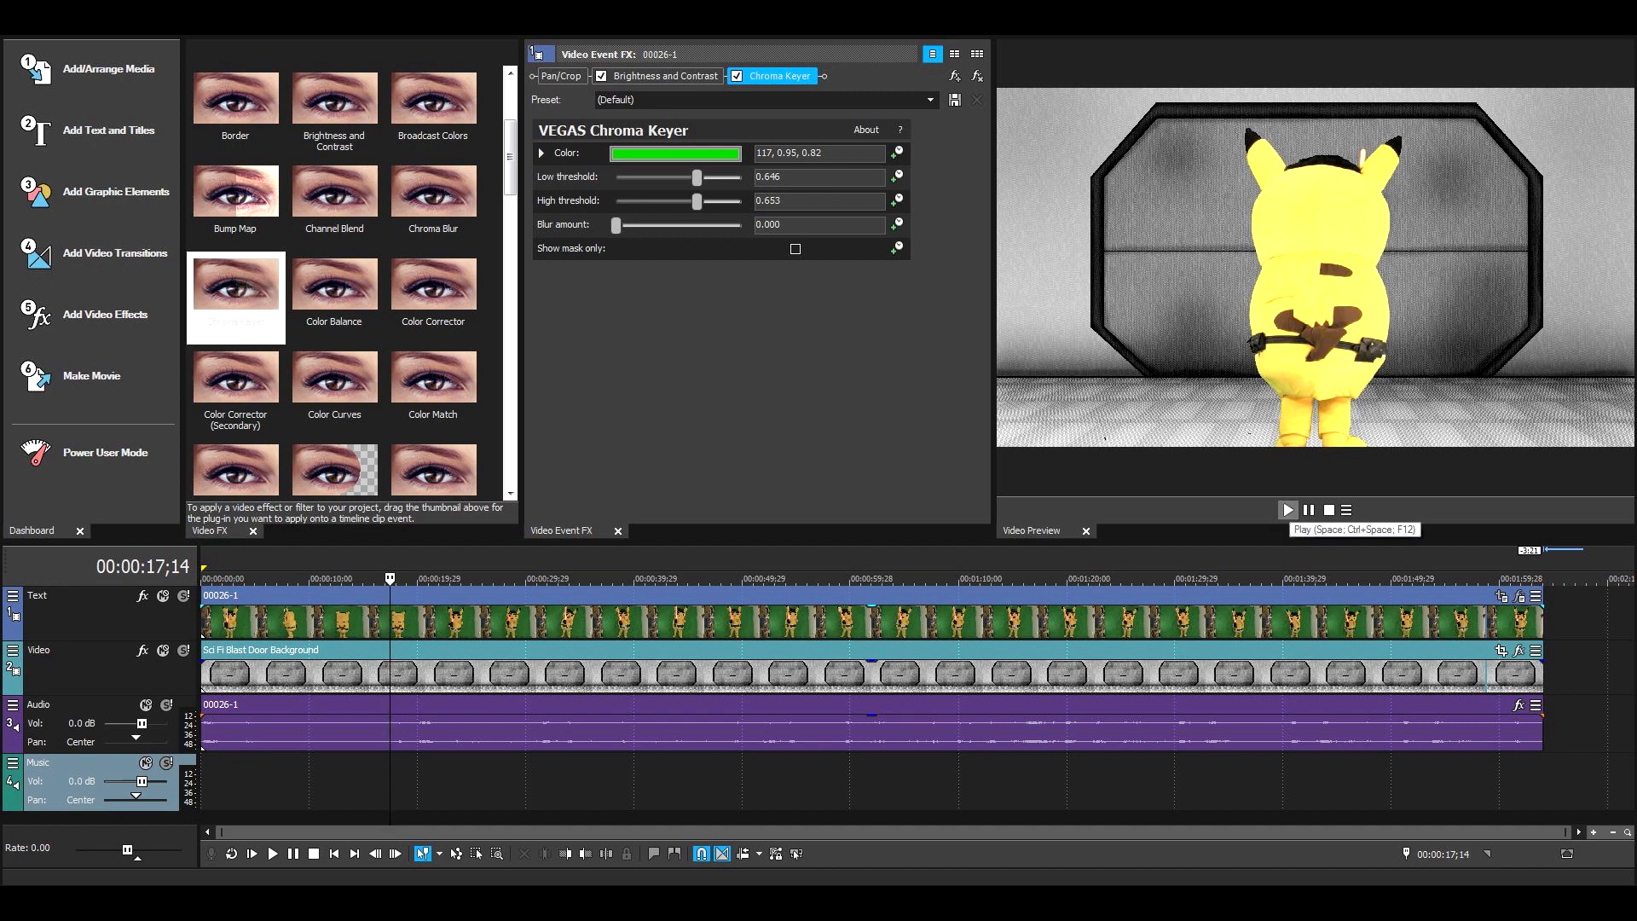
Step: Play the composite from 00:00:17;14, halt it at about 00:00:32;19 and resume playback to check the key in motion
{"action": "left_click", "coordinate": [1288, 509]}
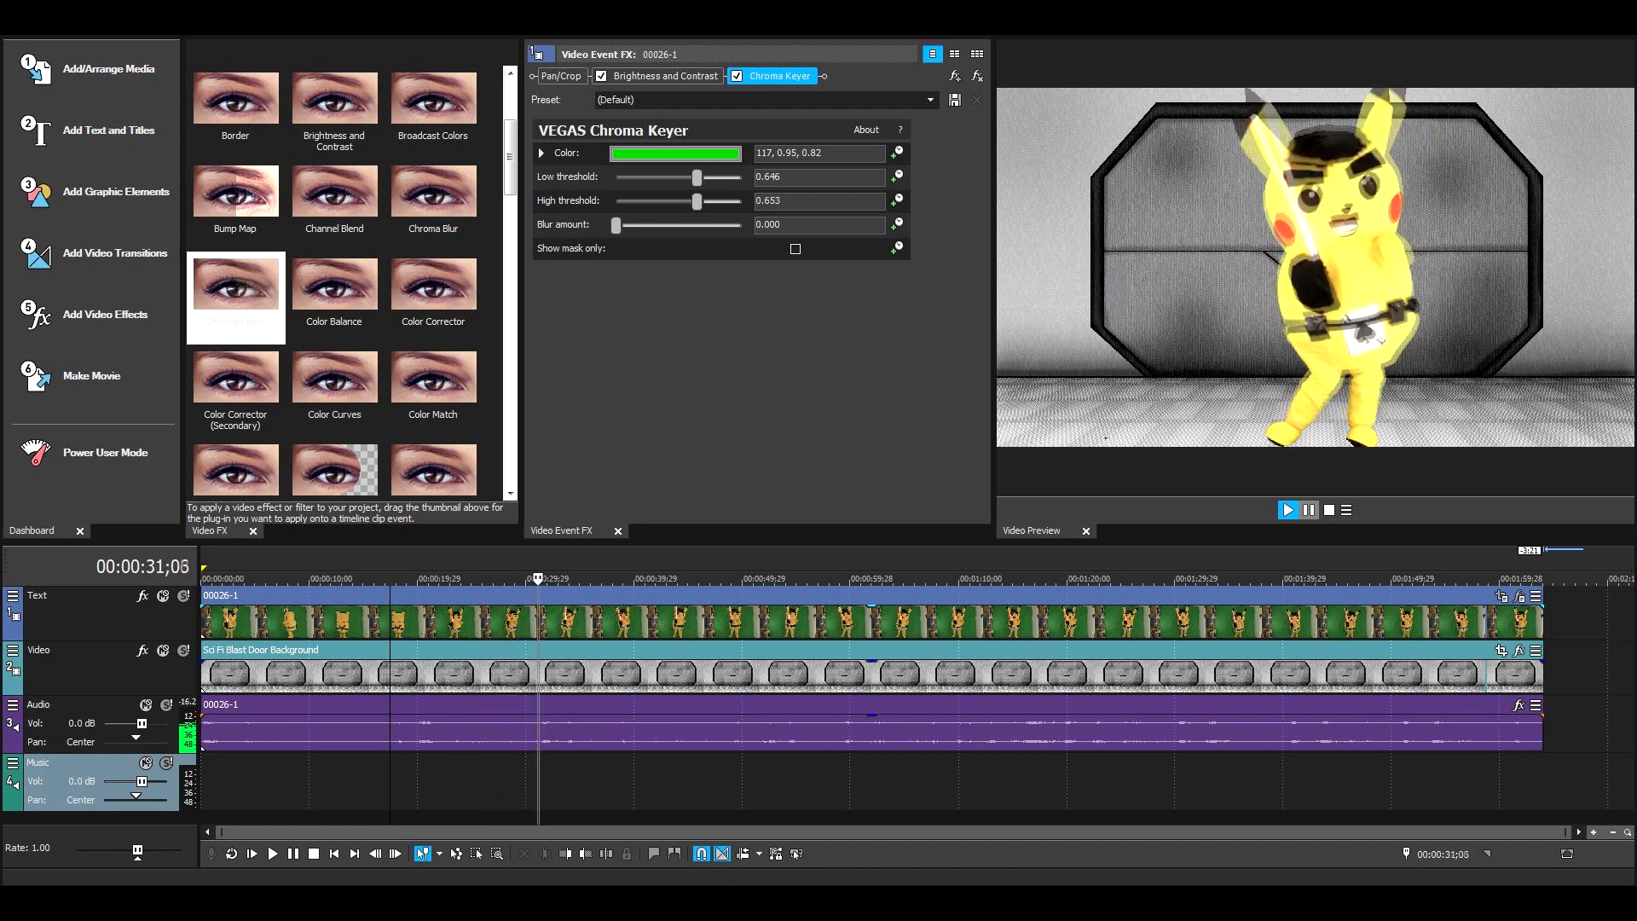
{"action": "key", "text": "space"}
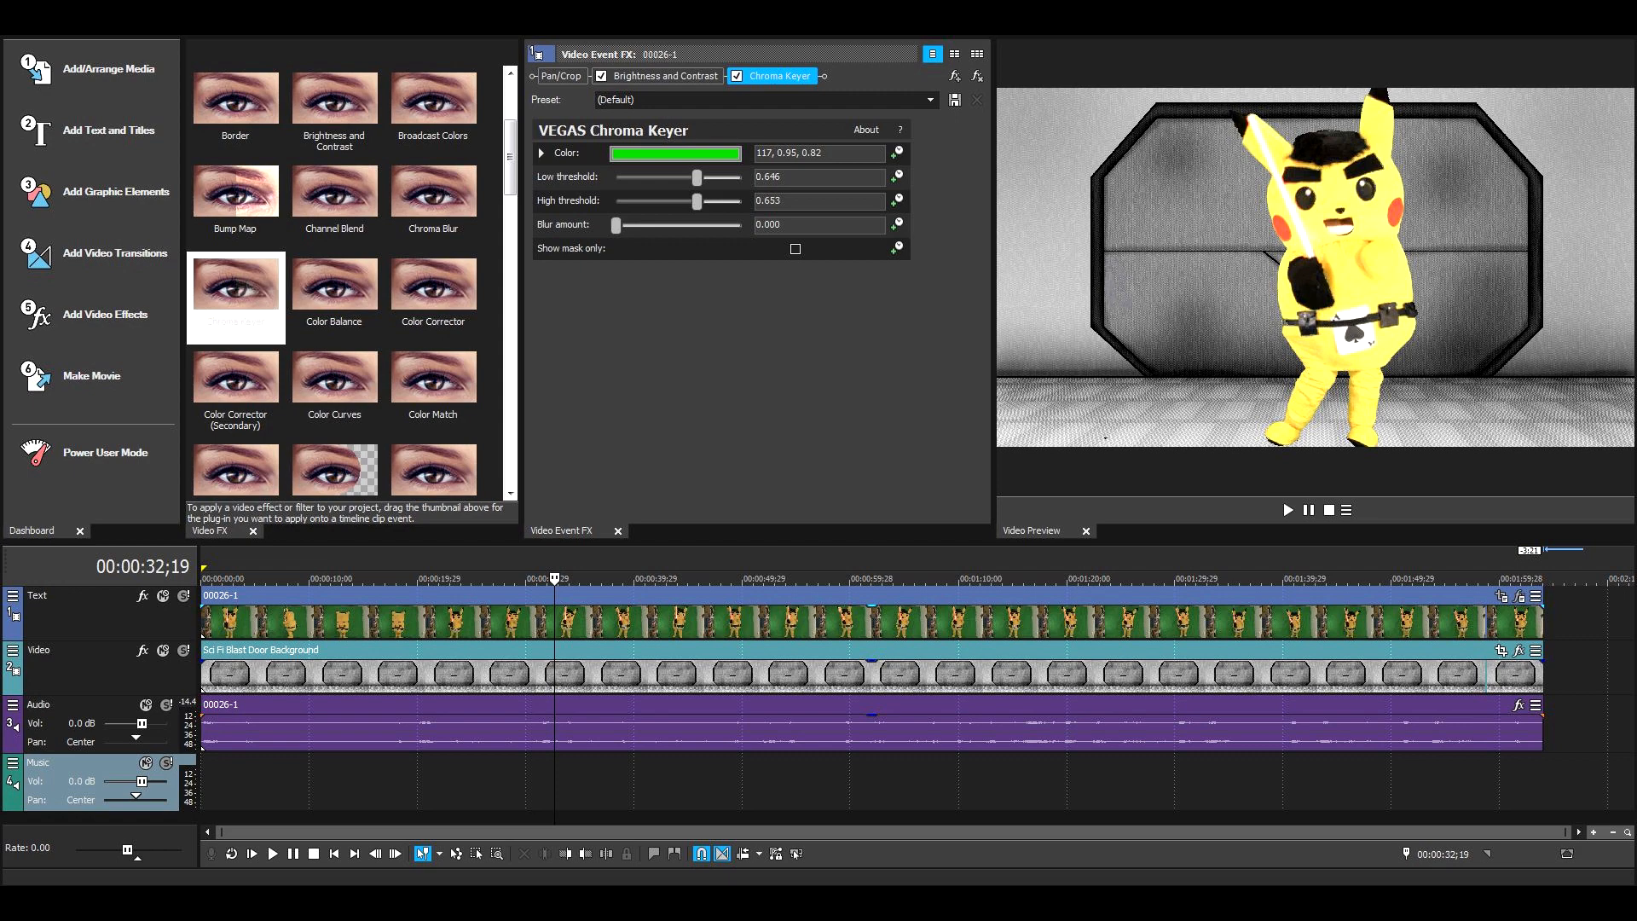
{"action": "left_click", "coordinate": [1287, 510]}
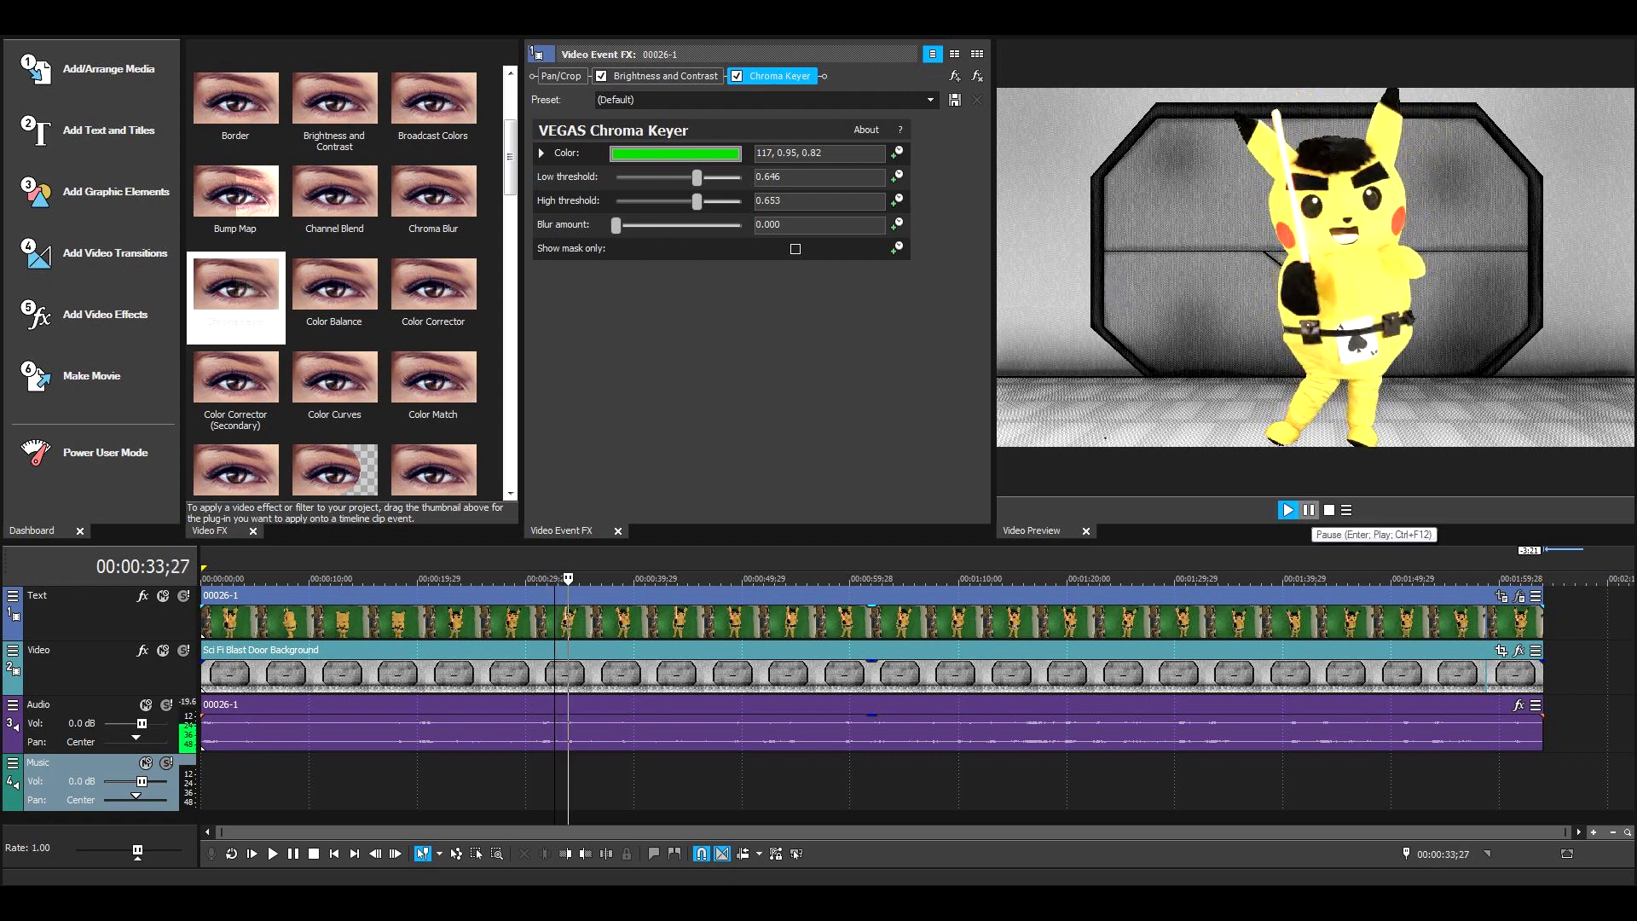